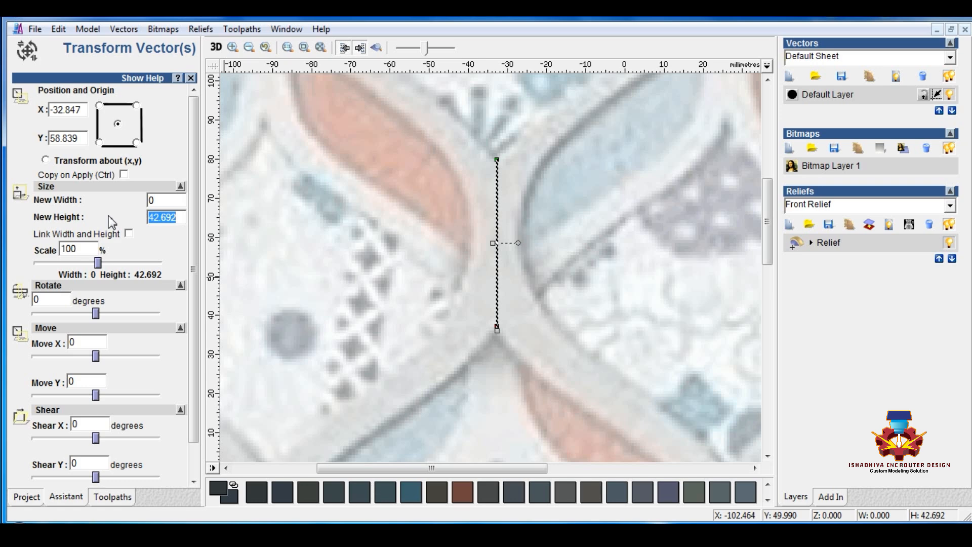
Set the selected vertical line's height to 42 mm
type("42")
scroll(145, 380, "down", 1)
left_click(122, 464)
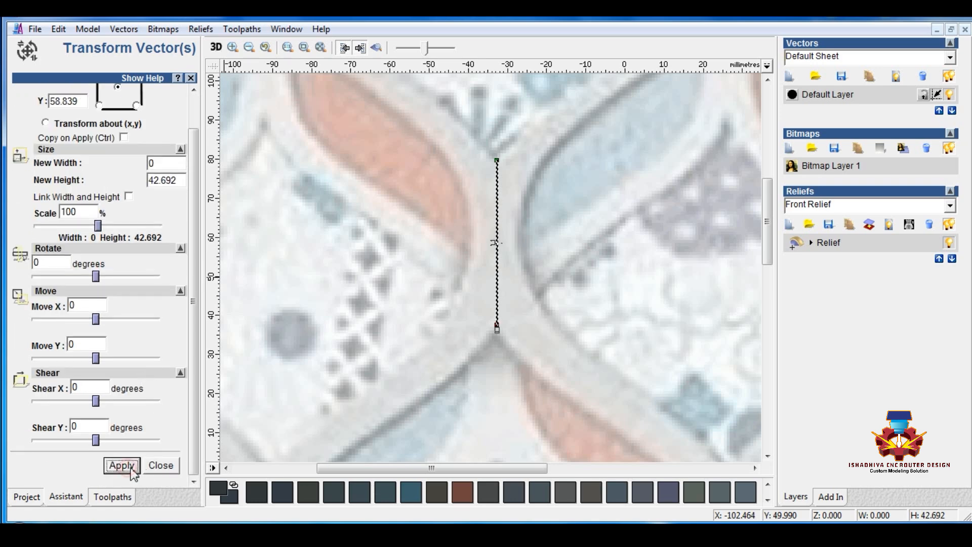
left_click(161, 464)
Copy the 42 mm vertical line and paste a duplicate over it
scroll(344, 455, "down", 1)
scroll(373, 443, "down", 1)
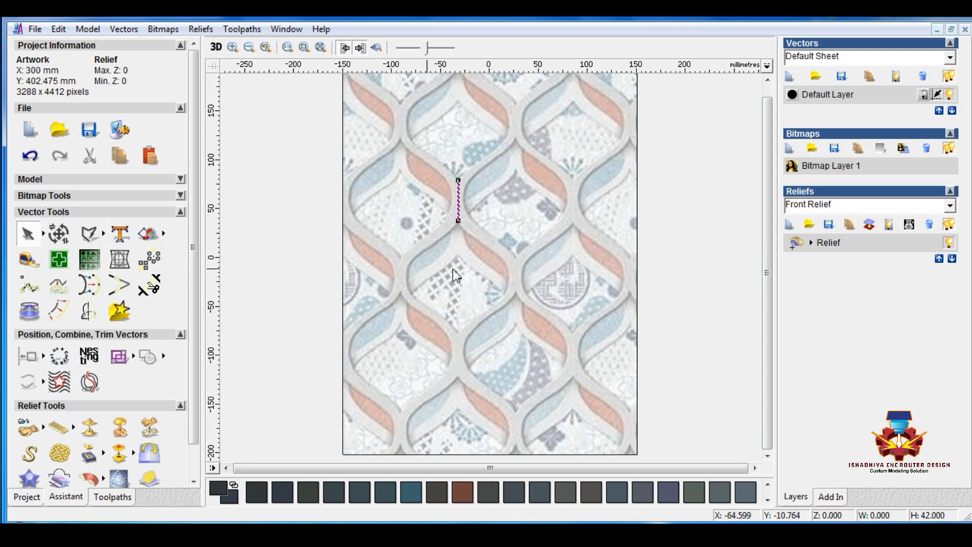
right_click(459, 201)
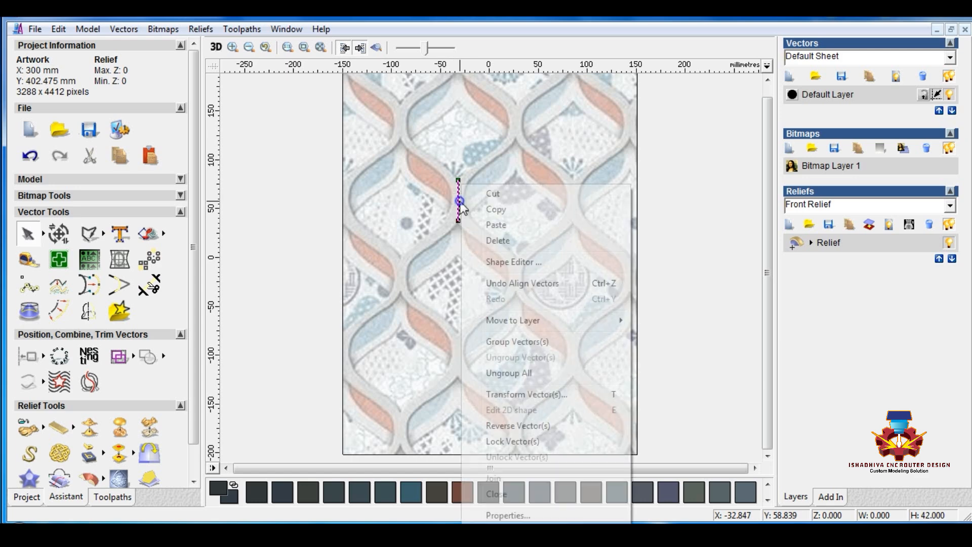
left_click(494, 209)
right_click(501, 215)
left_click(514, 224)
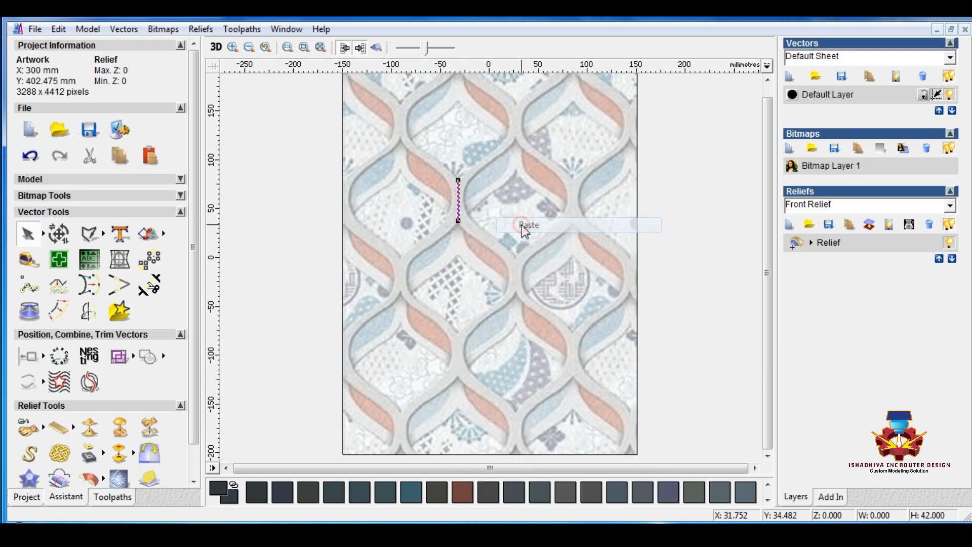
Move the pasted line straight down to the matching lattice junction in the lower part of the bitmap, spanning about Y -80 to -122
left_click_drag(458, 223, 459, 265)
scroll(506, 302, "down", 2)
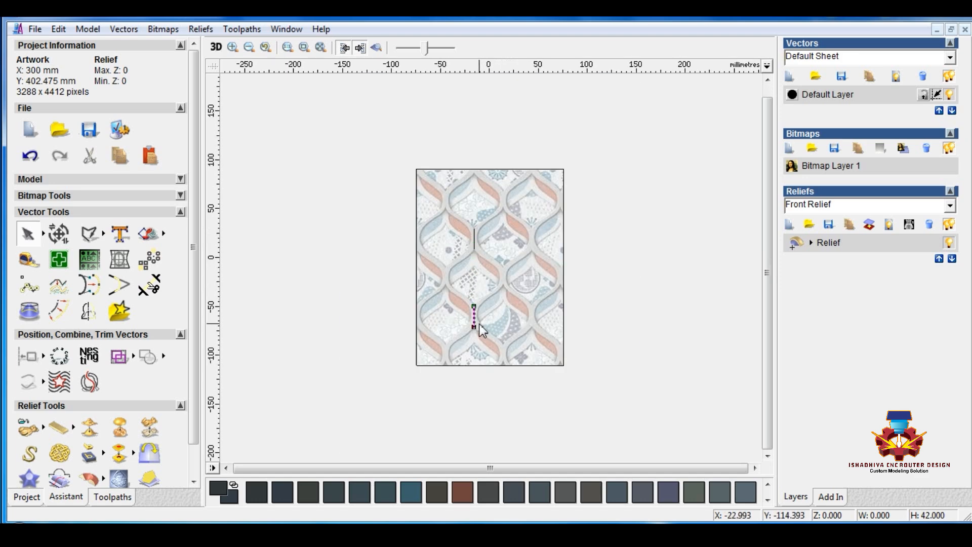
scroll(478, 326, "up", 4)
scroll(476, 331, "up", 2)
left_click_drag(475, 340, 474, 338)
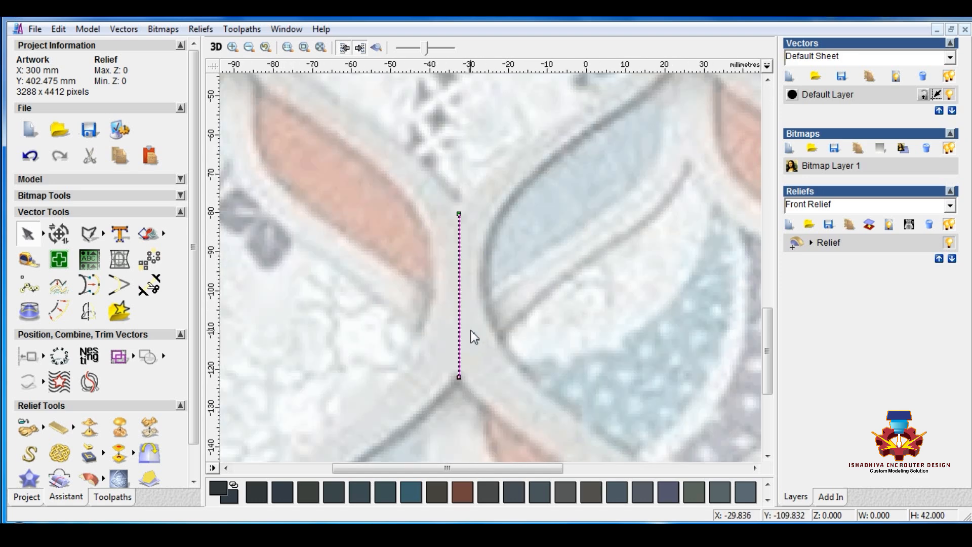
scroll(473, 334, "down", 4)
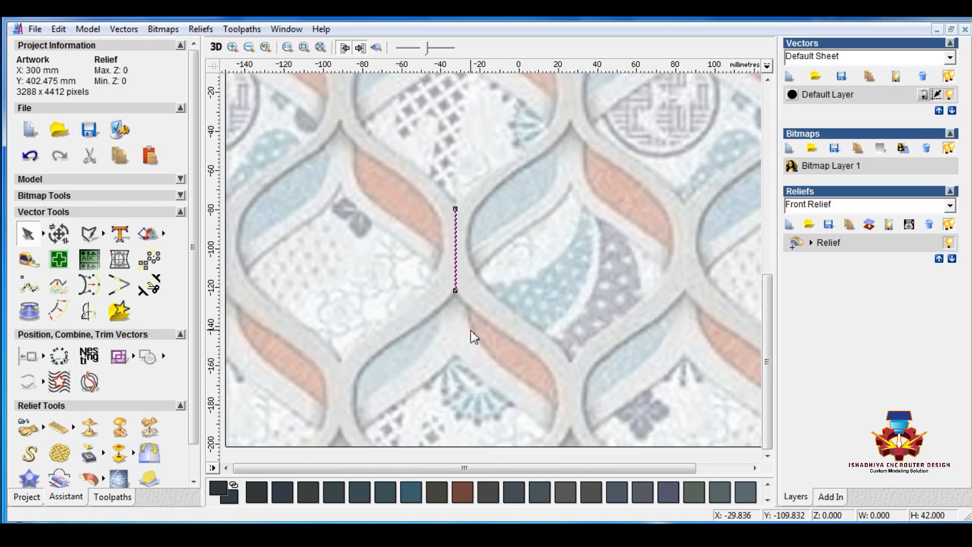
Place a copy of the upper vertical line on the next lattice junction up and to the right, near X 27, Y 135
left_click(458, 202)
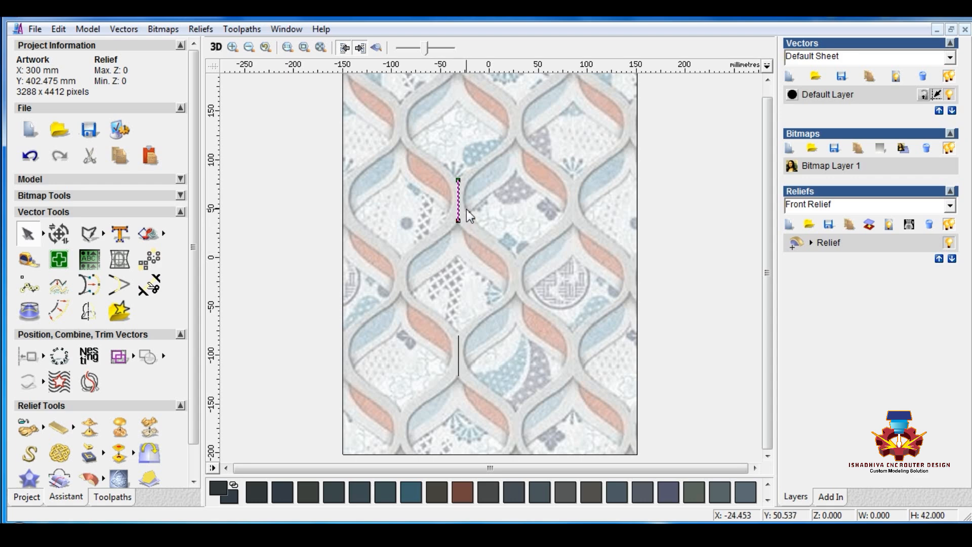
left_click_drag(458, 180, 517, 109)
scroll(518, 134, "up", 5)
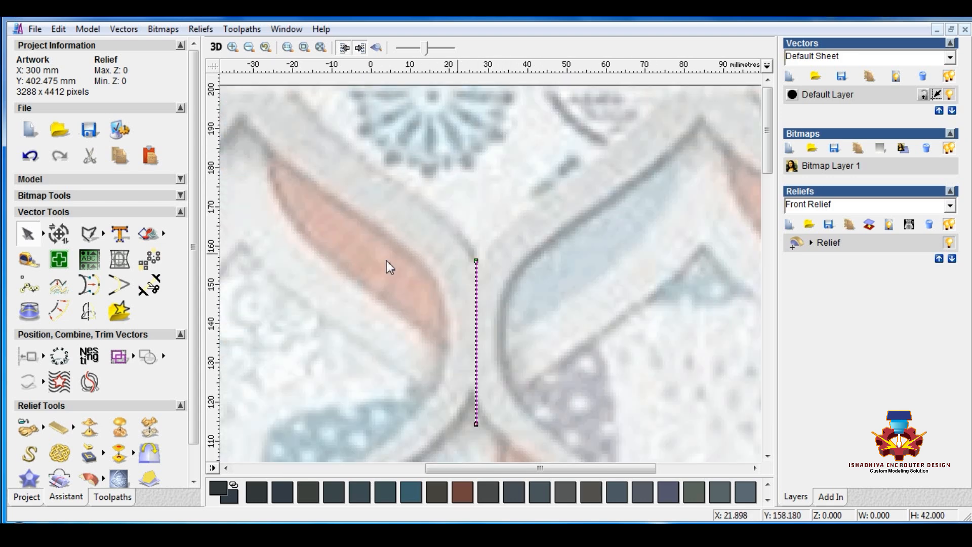
Set the height of the line on the upper-right junction to 32 mm
left_click(59, 233)
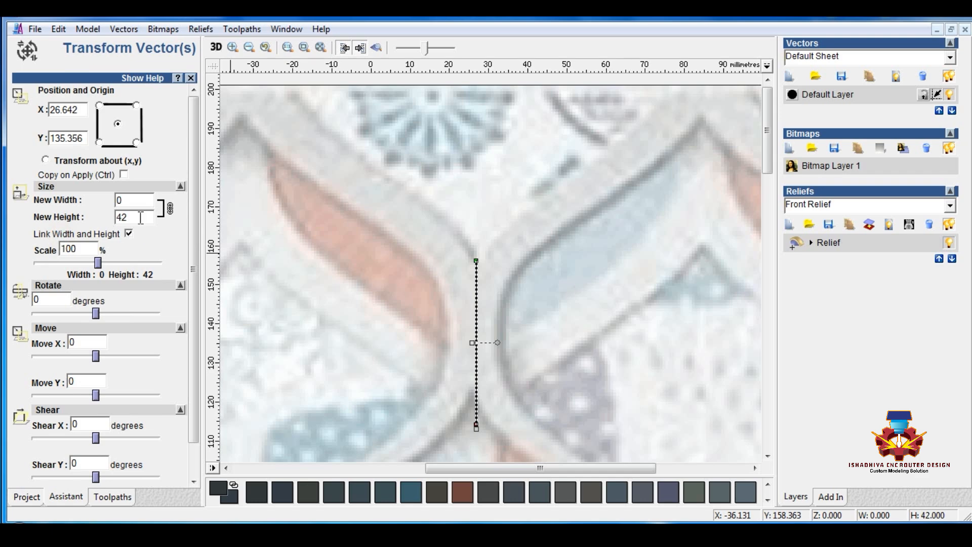
left_click_drag(141, 217, 107, 221)
scroll(138, 245, "down", 1)
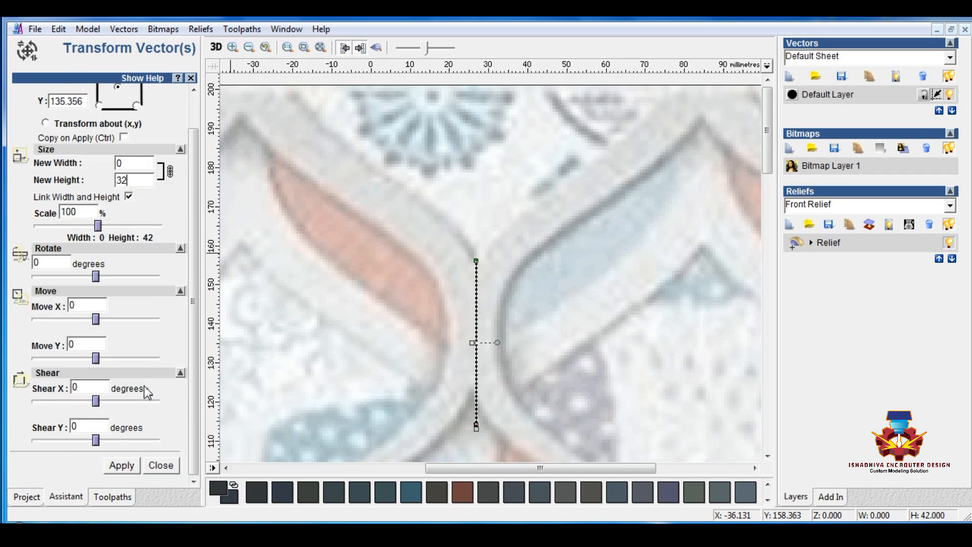
left_click(122, 466)
left_click(161, 465)
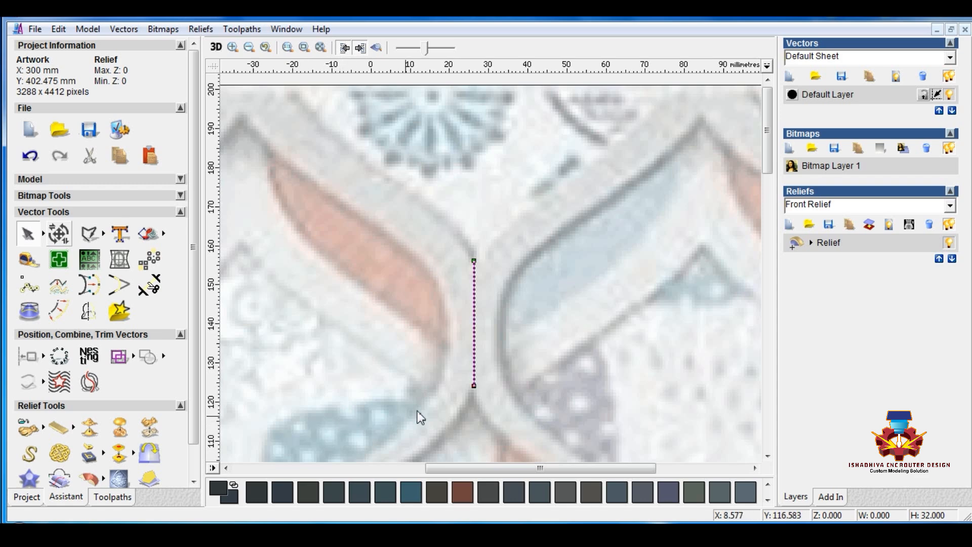
Copy the 32 mm vertical line and paste a duplicate over it
scroll(476, 386, "down", 2)
right_click(491, 202)
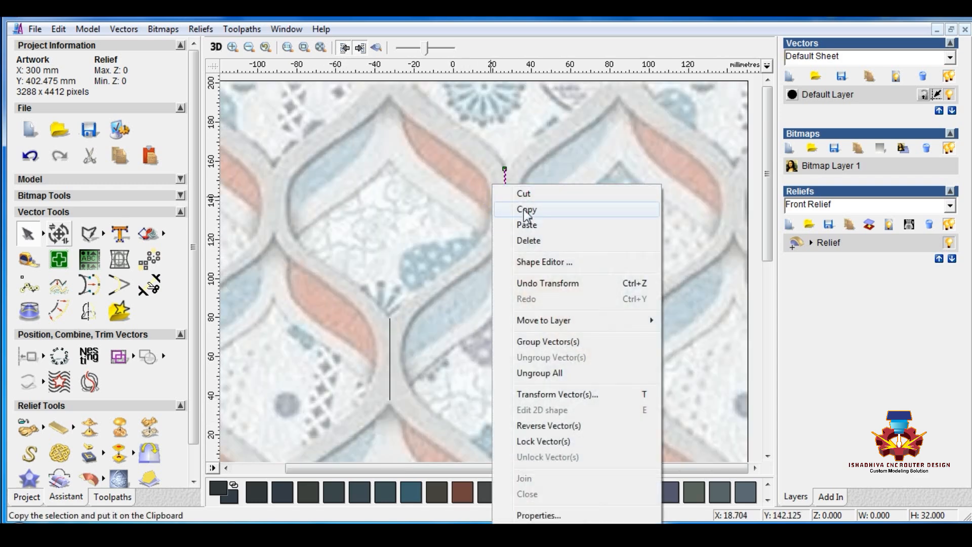
right_click(531, 202)
left_click(549, 225)
scroll(533, 244, "down", 4)
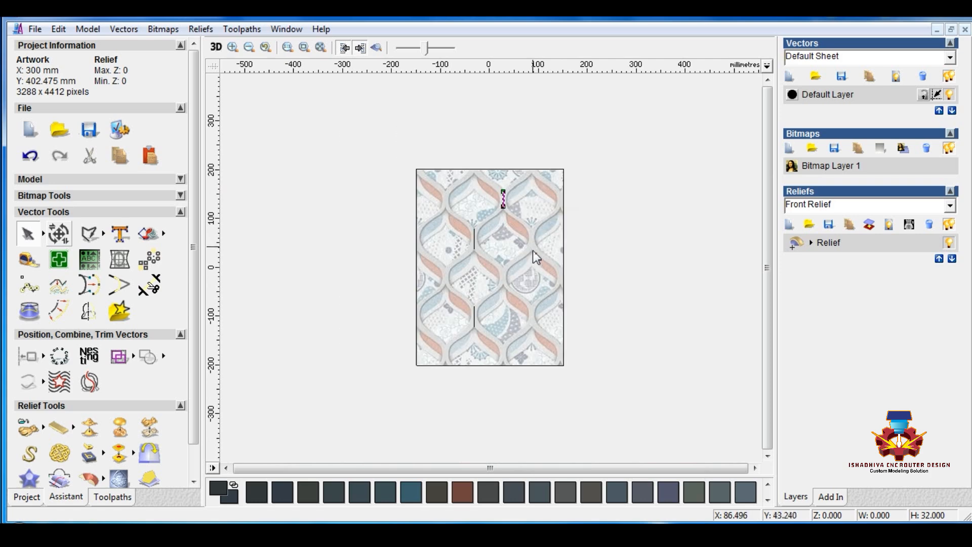
Nudge the pasted 32 mm line straight down to the next lattice junction in the same column
key("Down")
key("Down")
key("Down")
key("Down")
key("Down")
key("Down")
key("Down")
key("Down")
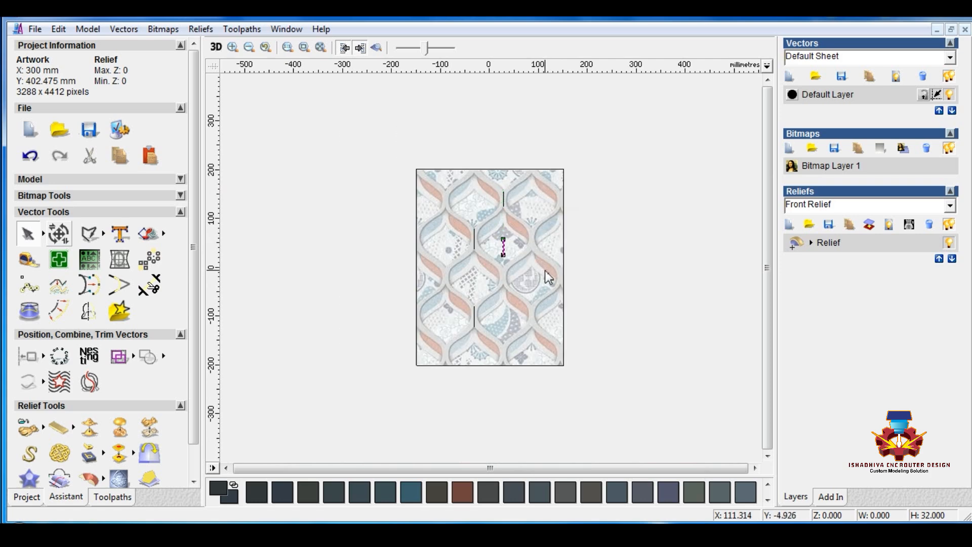
key("Down")
key("Down")
scroll(532, 277, "up", 6)
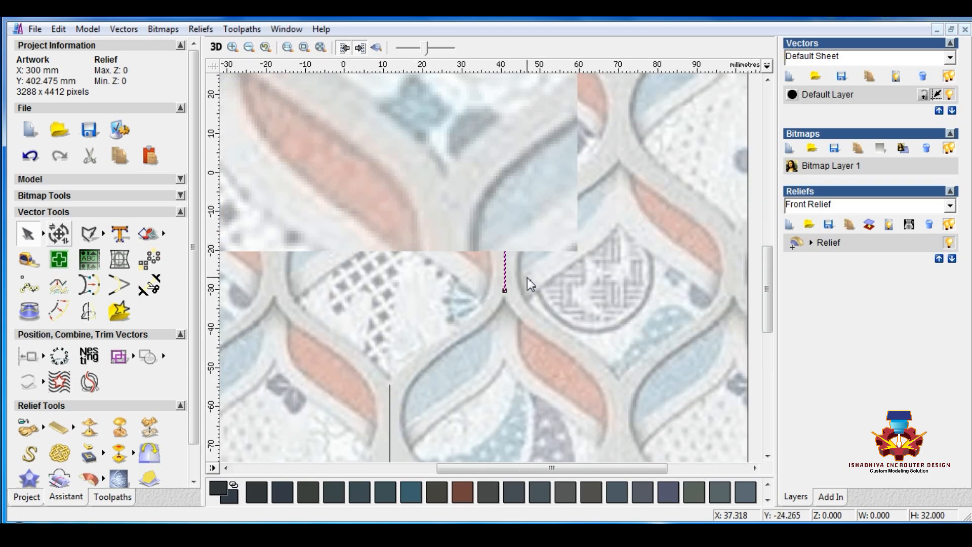
left_click(523, 280)
scroll(524, 279, "down", 4)
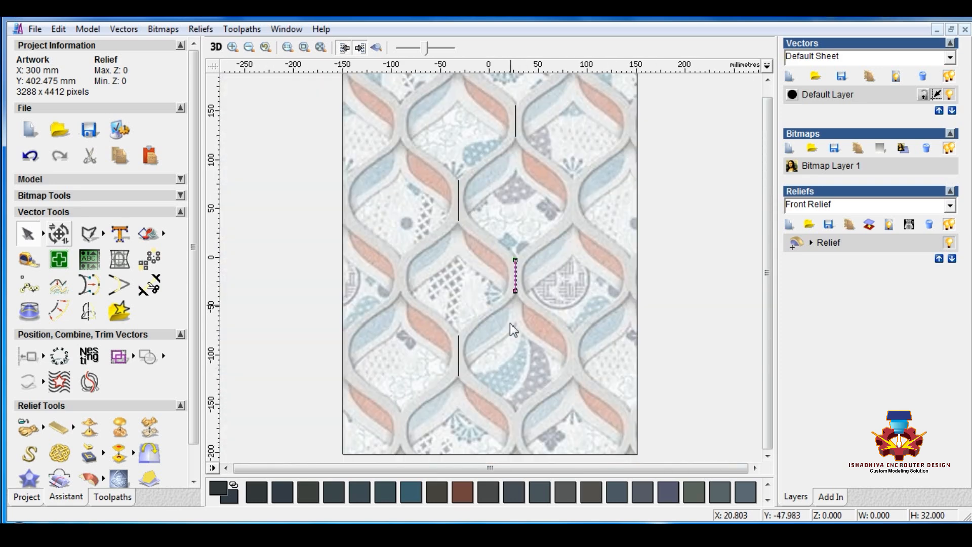
Group the two 42 mm vertical lines in the left column
left_click_drag(452, 202, 471, 390)
left_click_drag(421, 164, 478, 403)
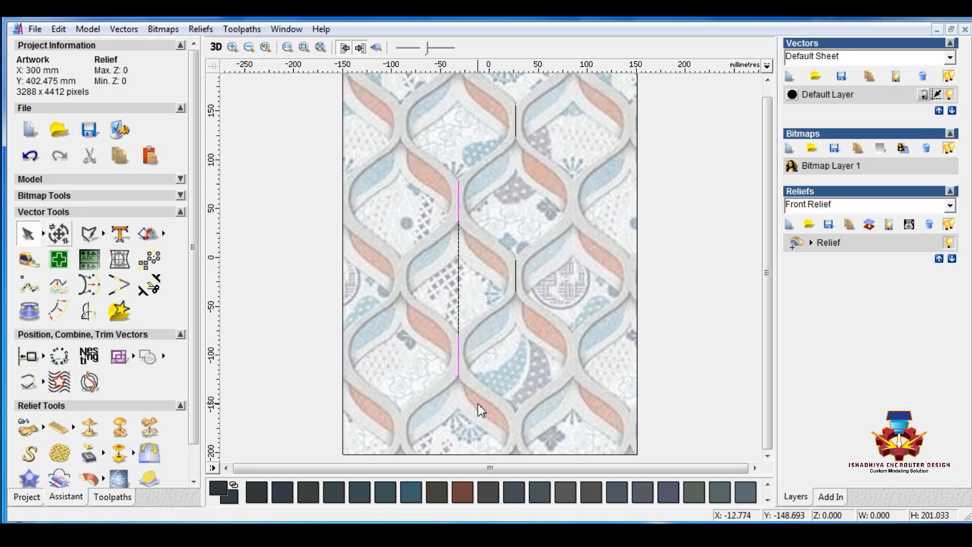
right_click(466, 287)
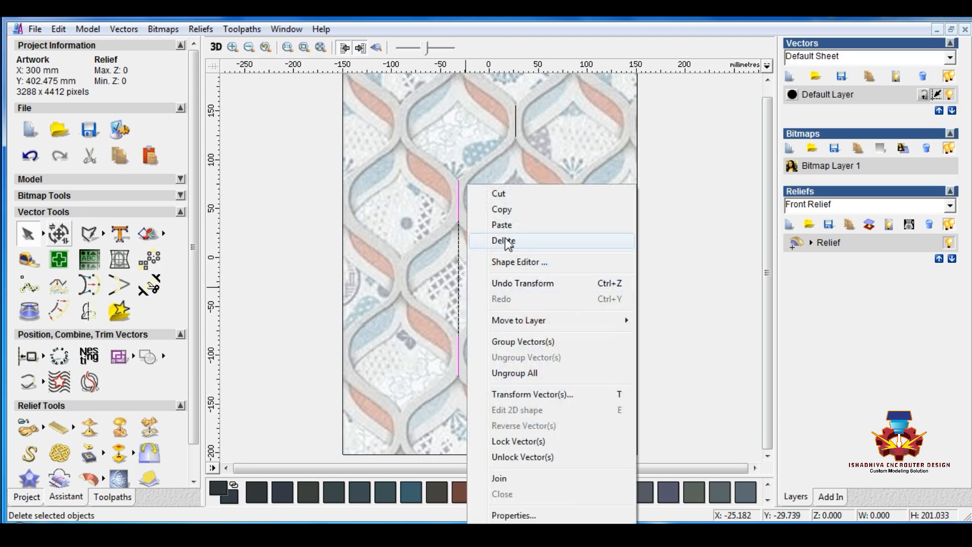
left_click(510, 346)
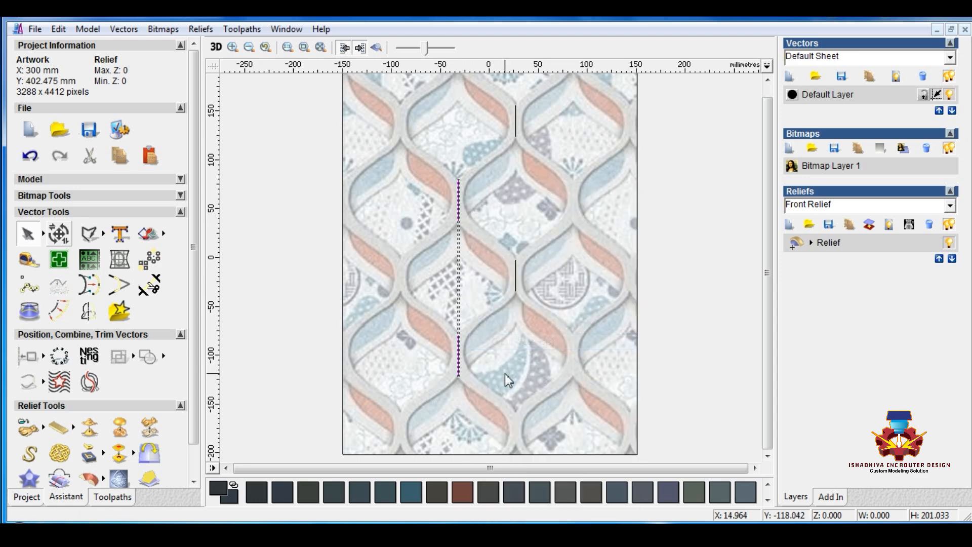
left_click(516, 271, "shift")
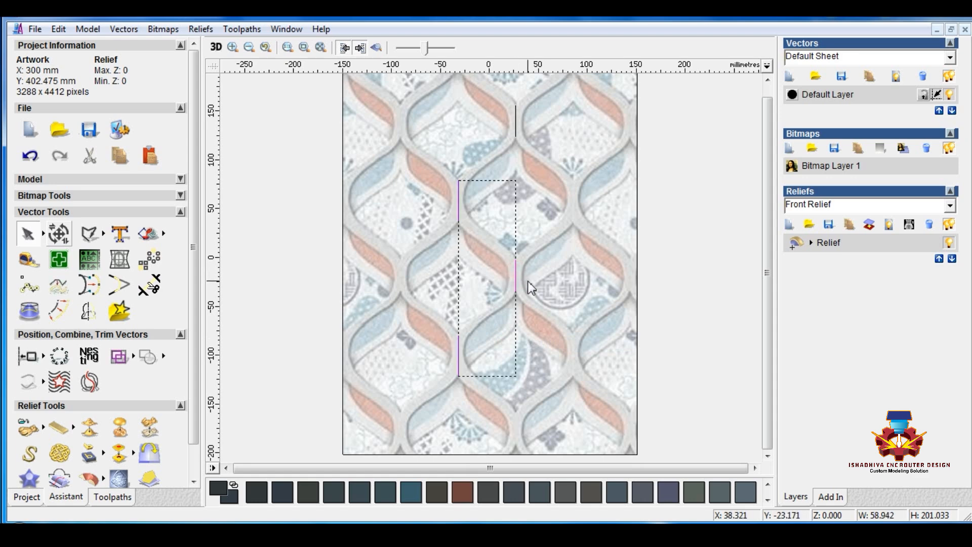
key("ctrl+Up")
key("ctrl+z")
left_click(602, 270)
Align the lower 32 mm line vertically to the centre of the grouped 42 mm lines
left_click(514, 275)
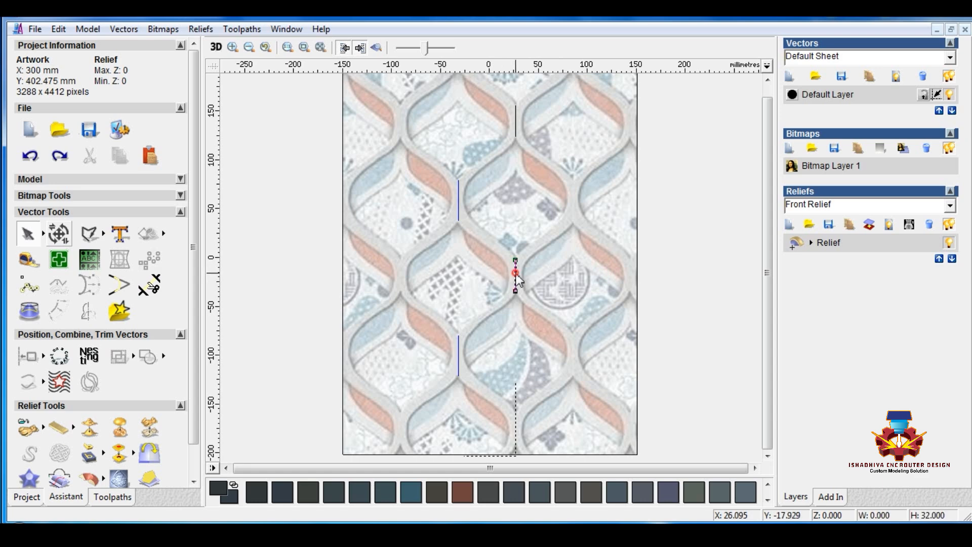
left_click(460, 214, "shift")
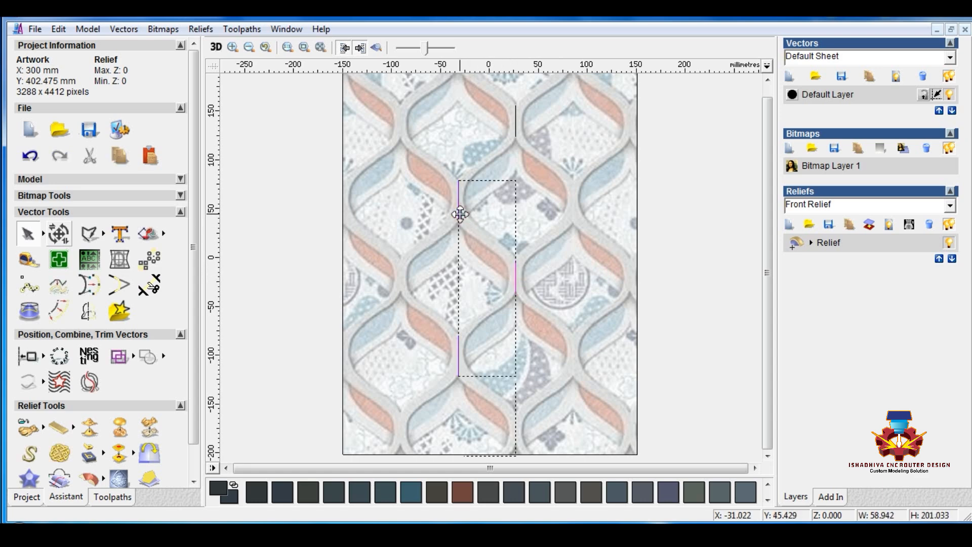
double_click(542, 275)
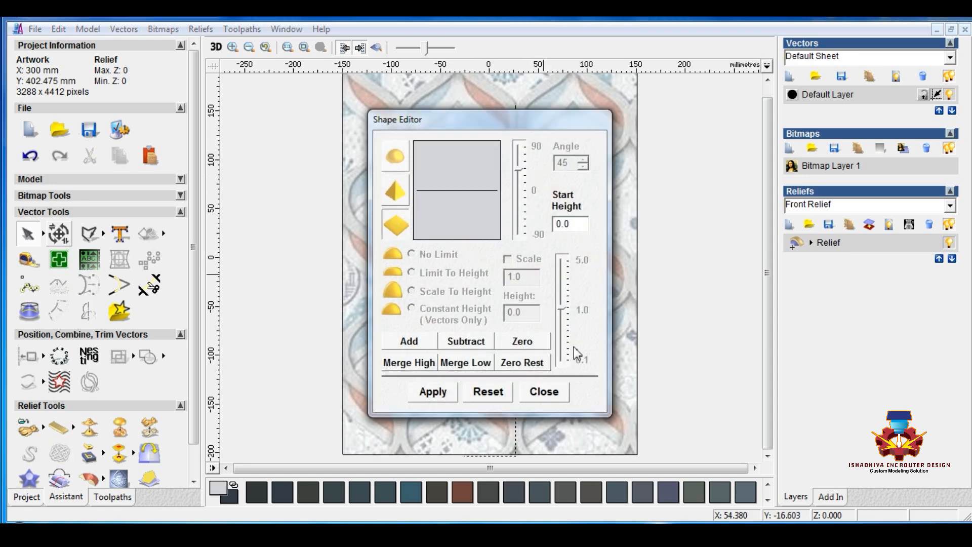
left_click(554, 396)
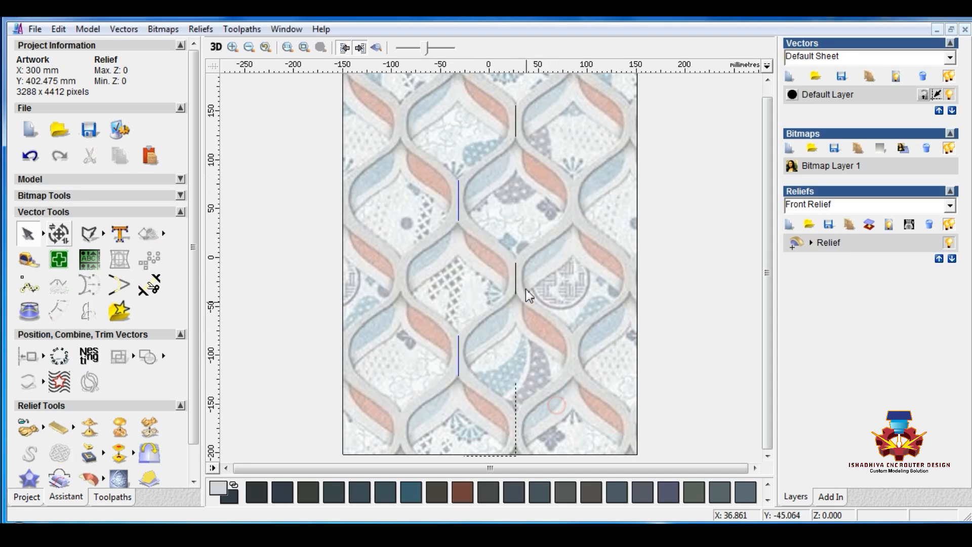
Delete the upper 32 mm line in the right column
left_click(516, 135)
key("Delete")
left_click(536, 226)
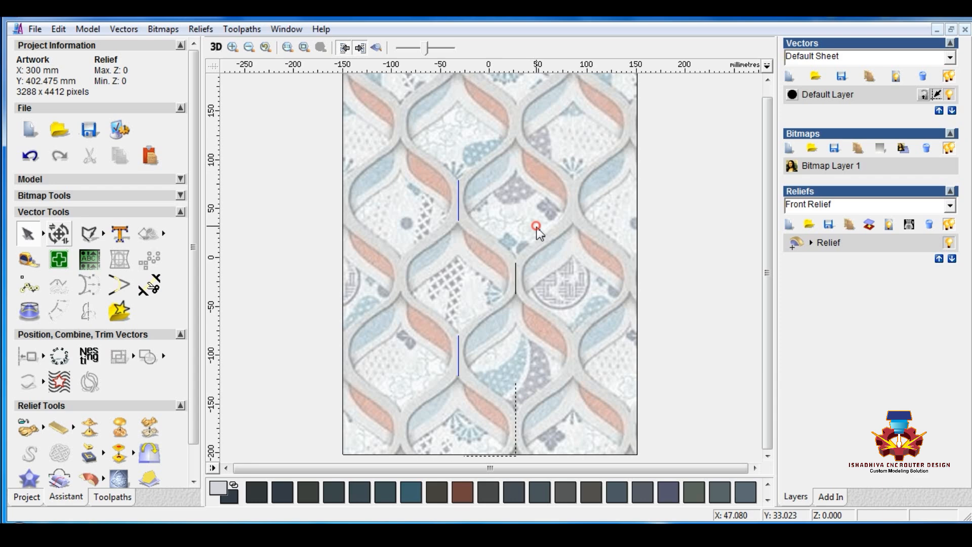
Ungroup the two 42 mm vertical lines
left_click(458, 346)
right_click(458, 346)
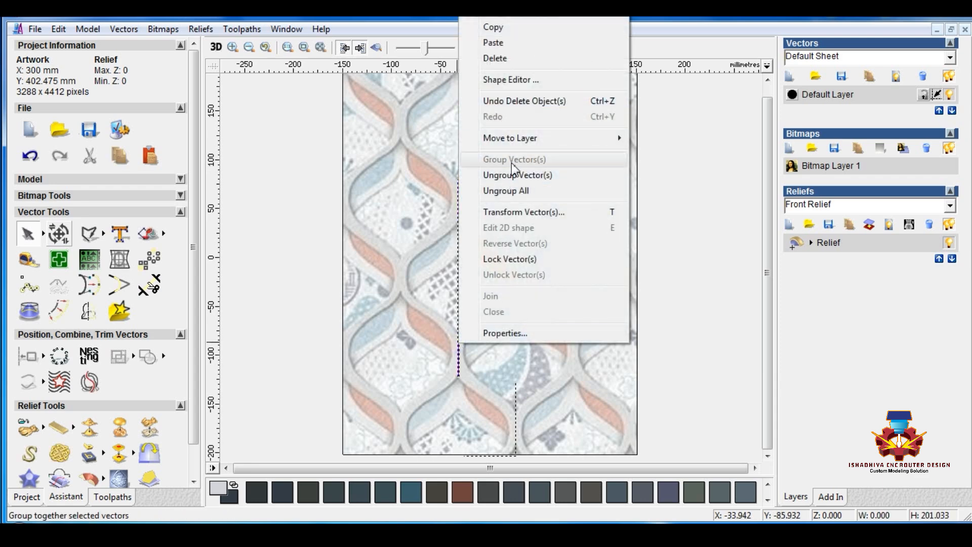
left_click(509, 190)
left_click(549, 269)
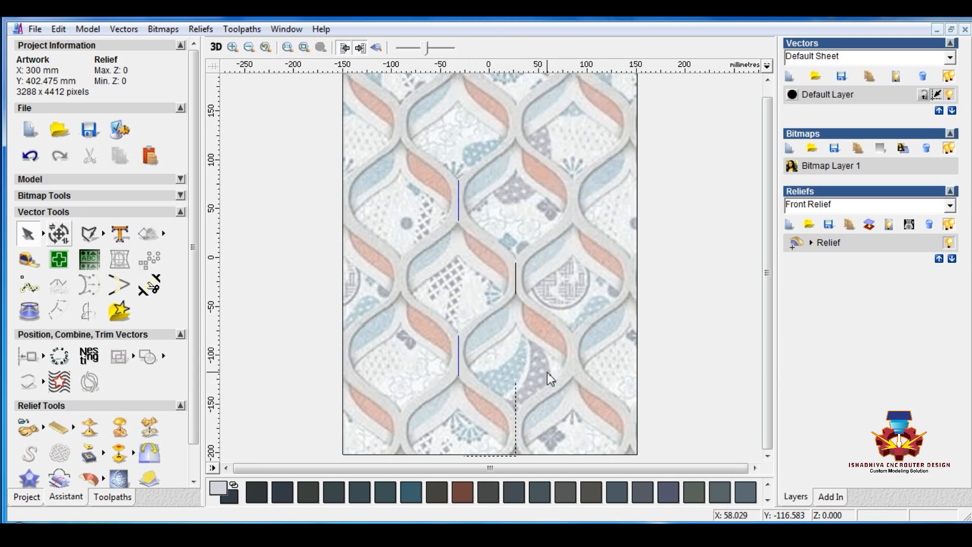
scroll(526, 380, "down", 1)
scroll(496, 266, "up", 1)
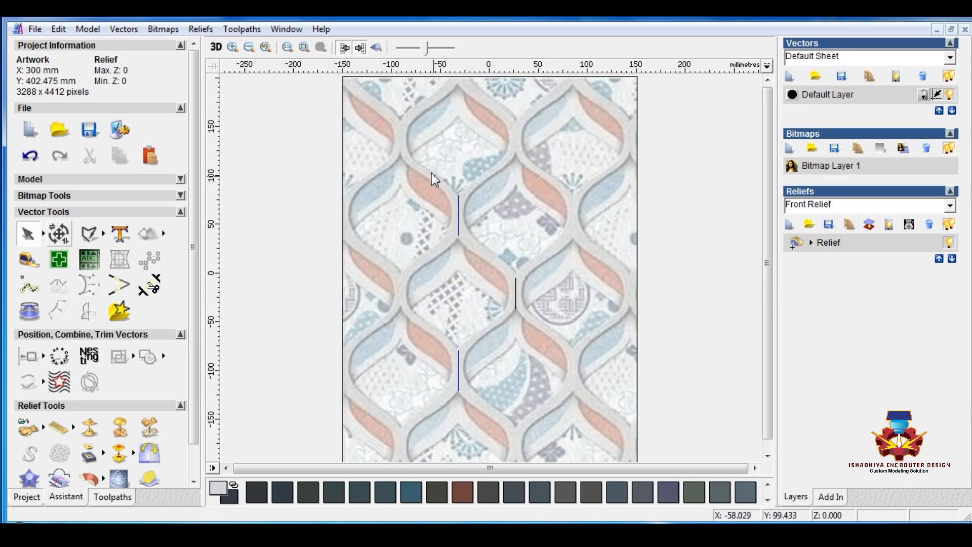
left_click_drag(442, 178, 548, 325)
left_click(562, 314)
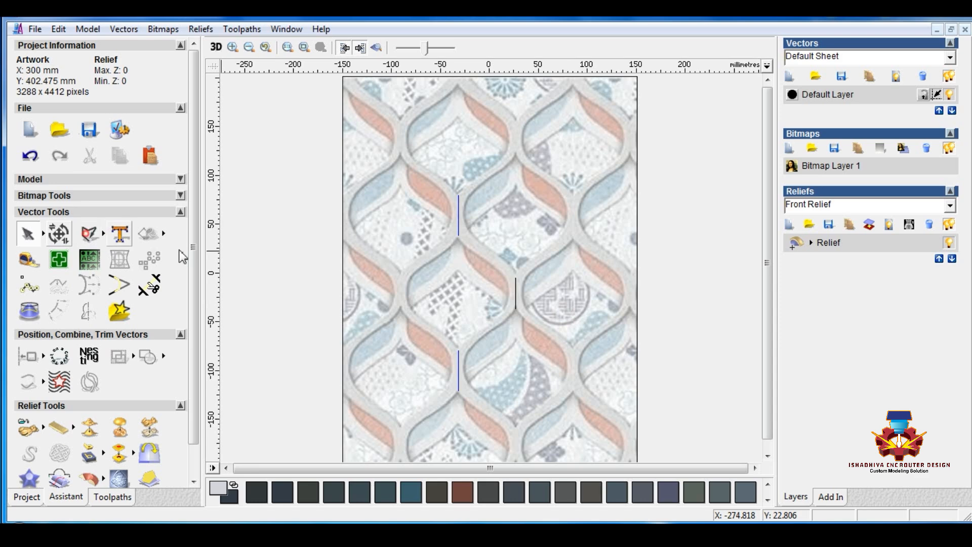
Draw a horizontal line about 50 mm long in the open area below the upper 42 mm line
left_click(89, 233)
left_click(422, 278)
key("Escape")
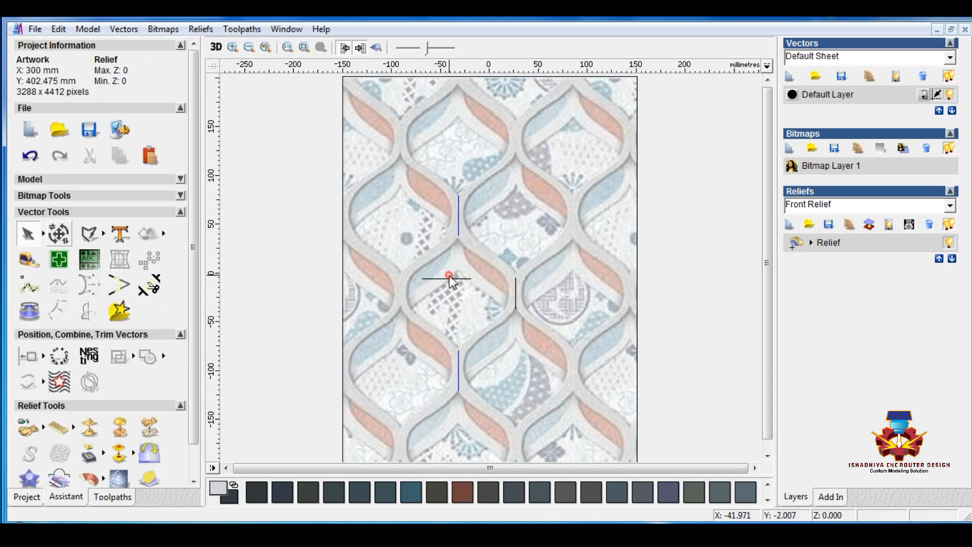
Align the horizontal line to the centre of the upper 42 mm line
left_click(451, 278)
left_click(459, 222, "shift")
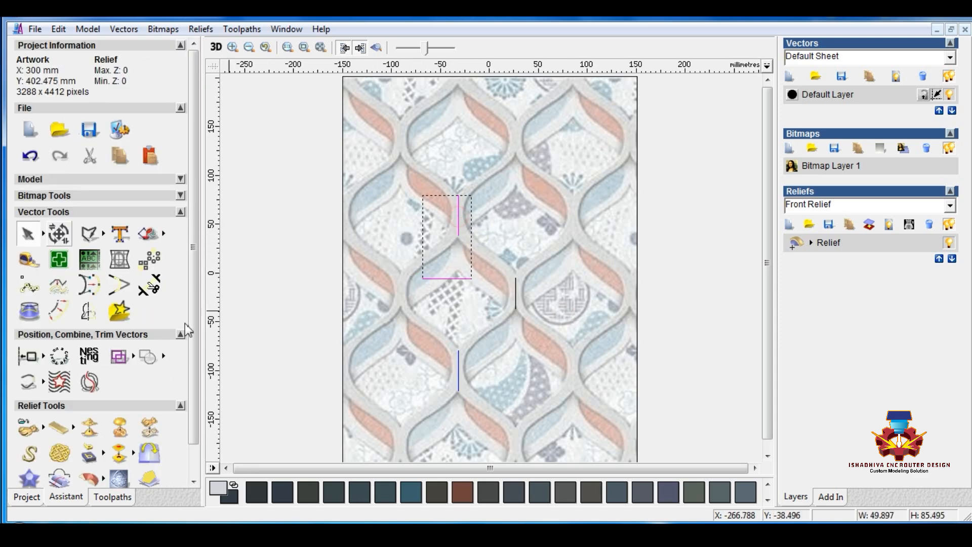
left_click(44, 356)
left_click(196, 356)
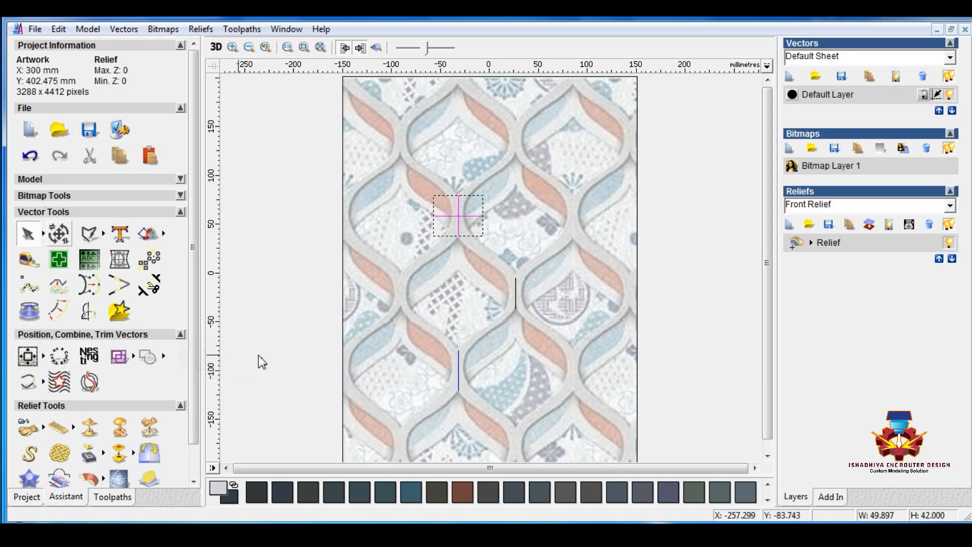
Try to mirror a copy about a line using the lower 32 mm vertical line and the horizontal line, then revert it
left_click(516, 302)
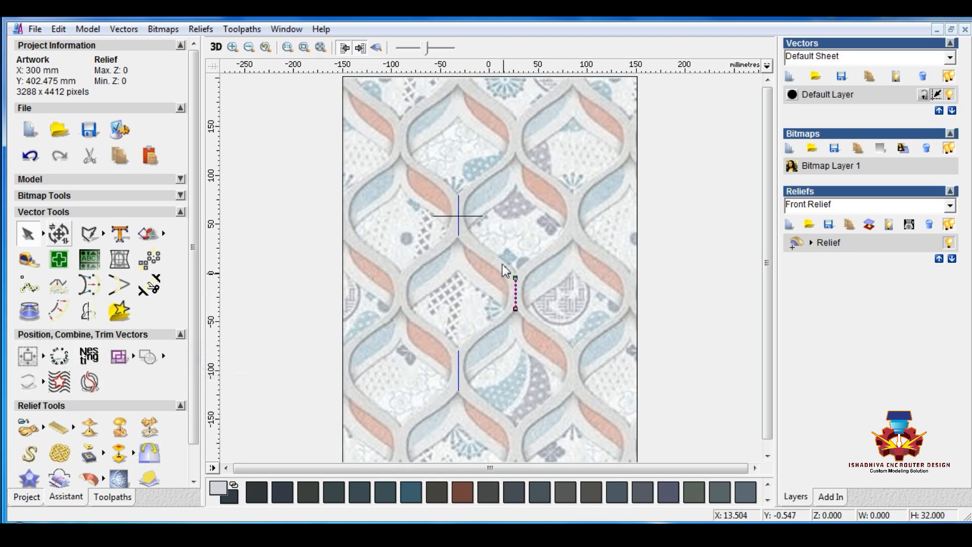
left_click(478, 216, "shift")
left_click(89, 311)
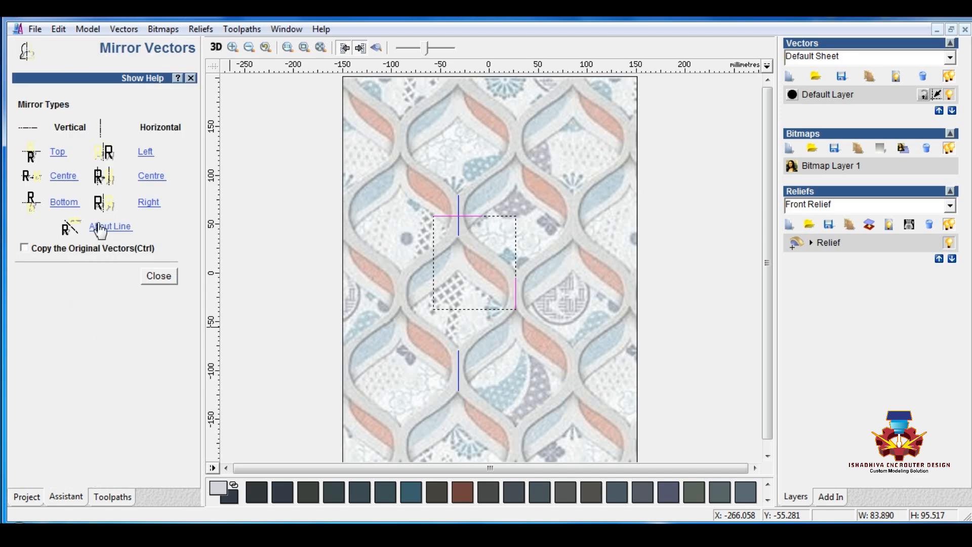
left_click(23, 248)
left_click(121, 227)
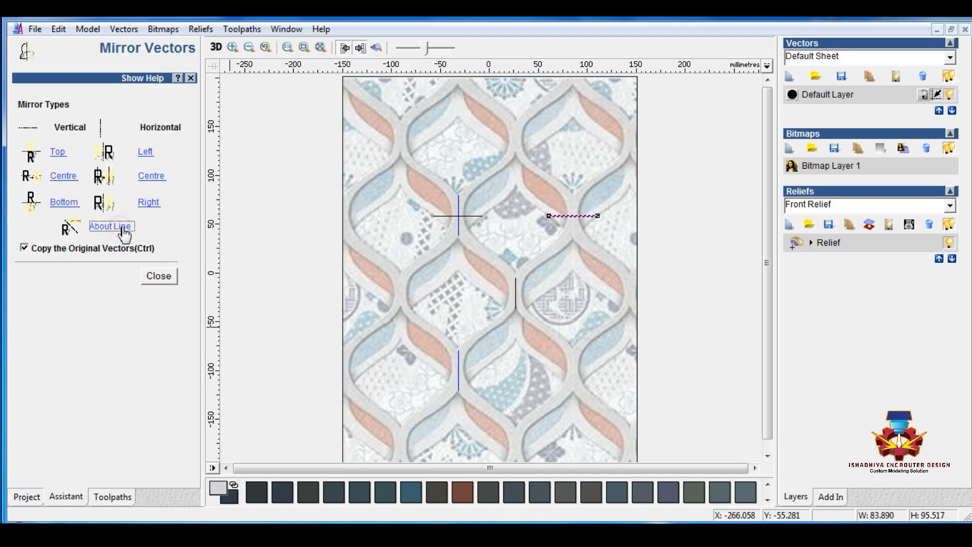
left_click(373, 305)
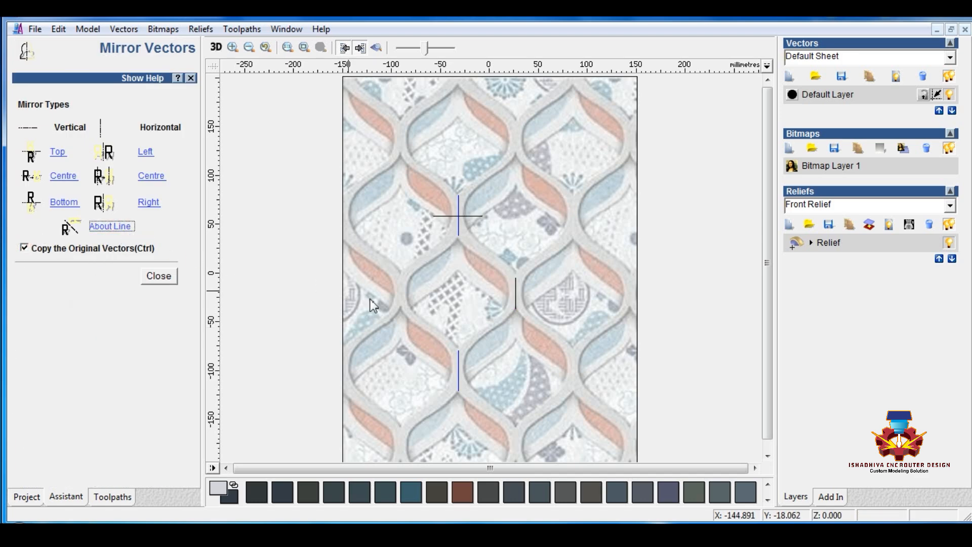
Mirror a copy of the 32 mm vertical line about the horizontal line, and delete the horizontal line
left_click(476, 217)
left_click(515, 286, "shift")
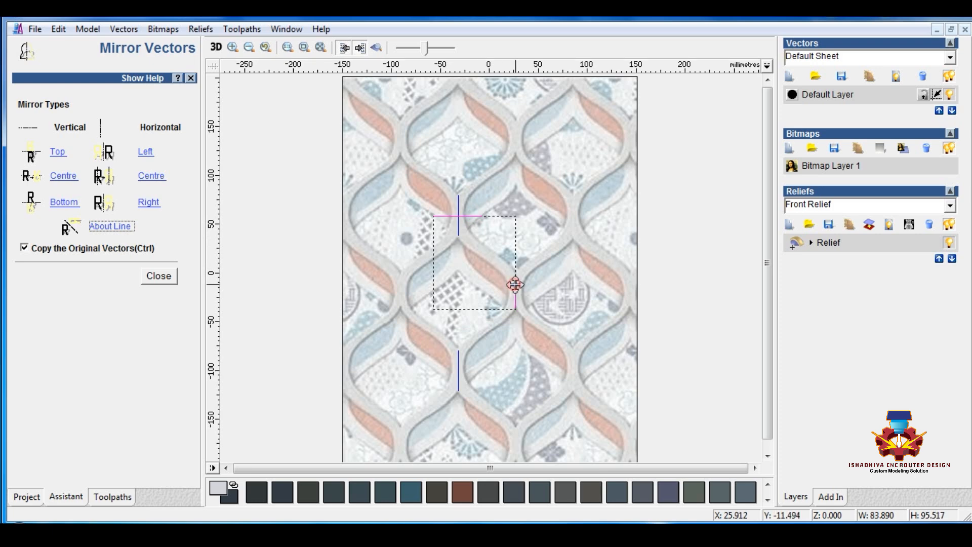
left_click(112, 227)
left_click(161, 276)
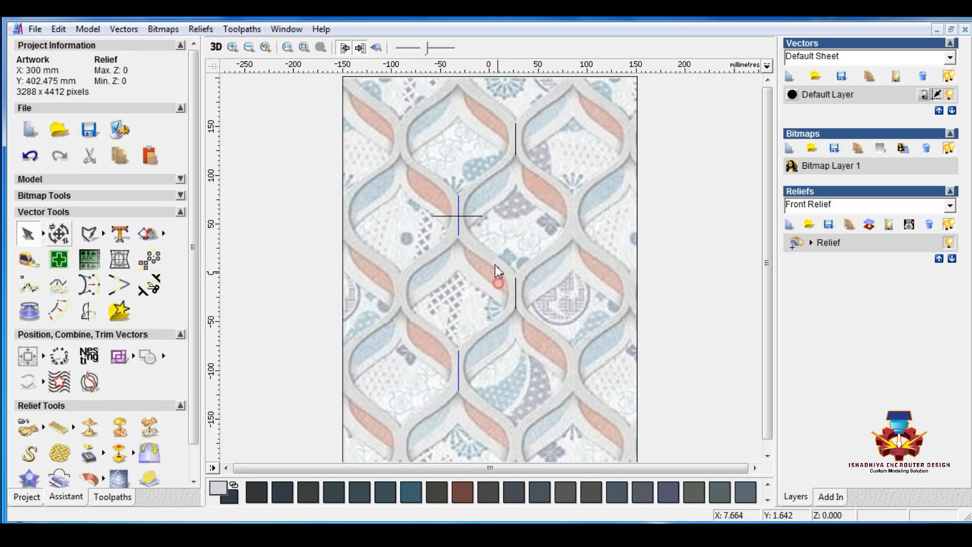
left_click(473, 218)
key("Delete")
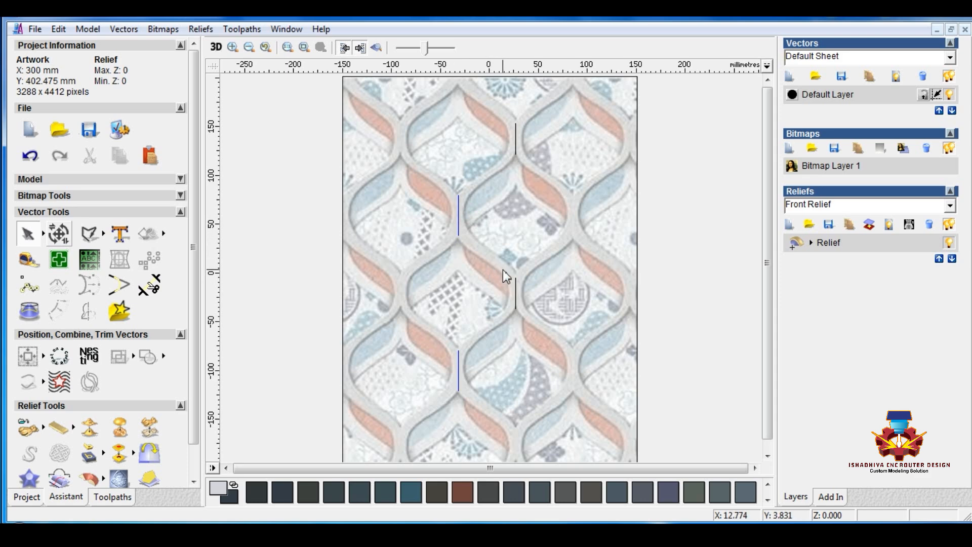
Draw a vertical line about 117 mm long joining the facing ends of the two 42 mm lines
left_click(89, 235)
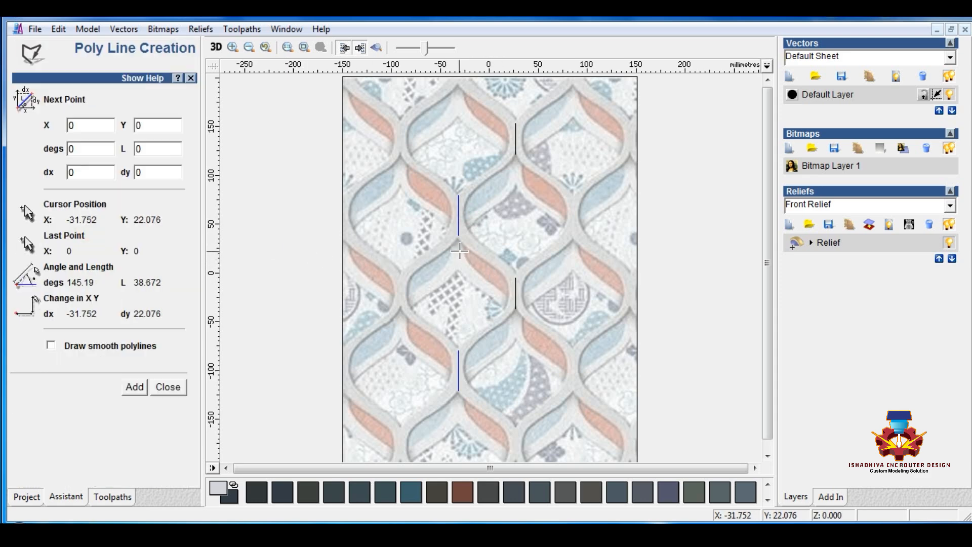
left_click(457, 234)
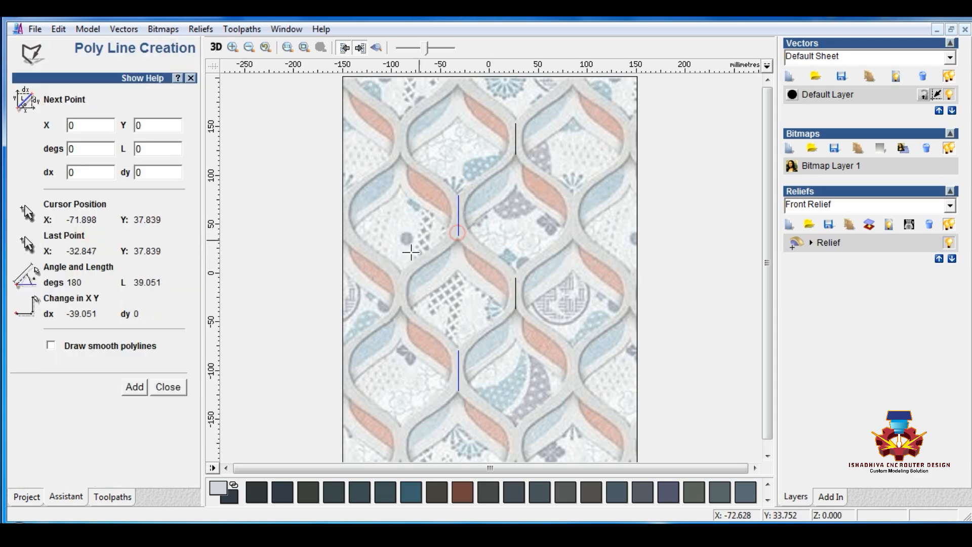
left_click(458, 350)
key("Escape")
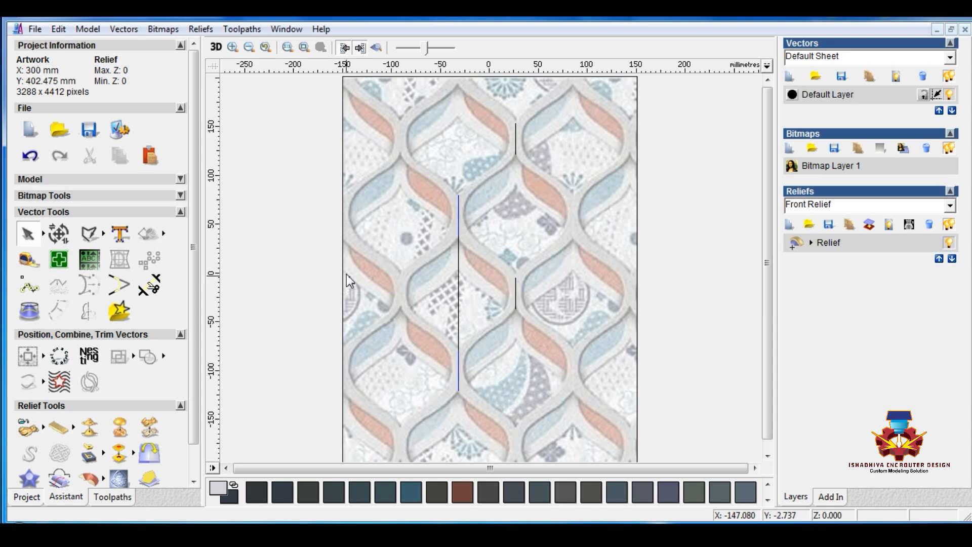
Draw a vertical line joining the facing ends of the two 32 mm lines
left_click(89, 233)
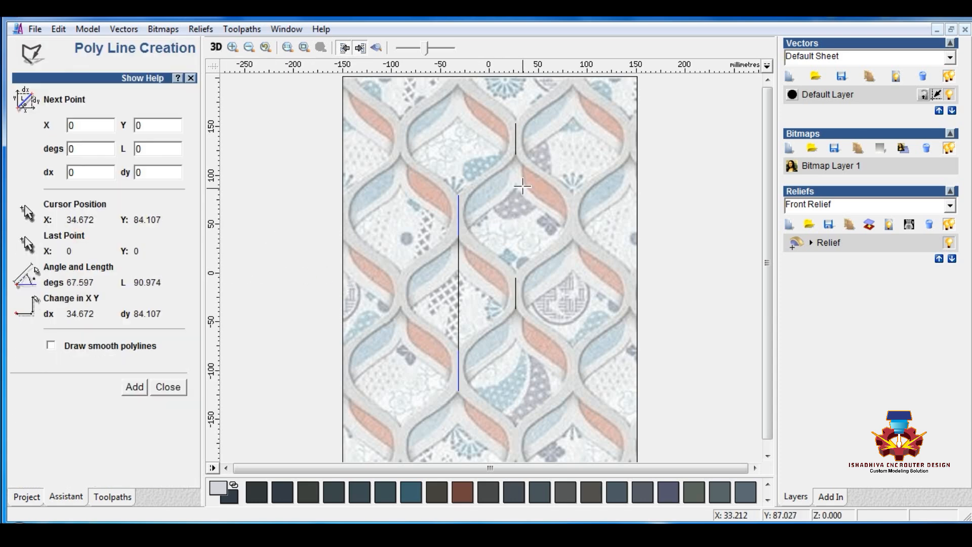
left_click(514, 156)
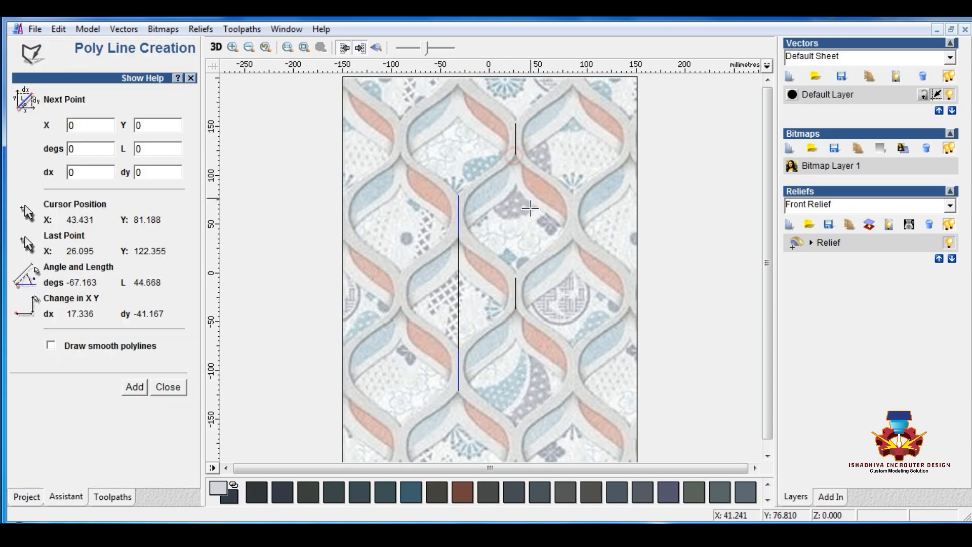
left_click(515, 277)
key("Escape")
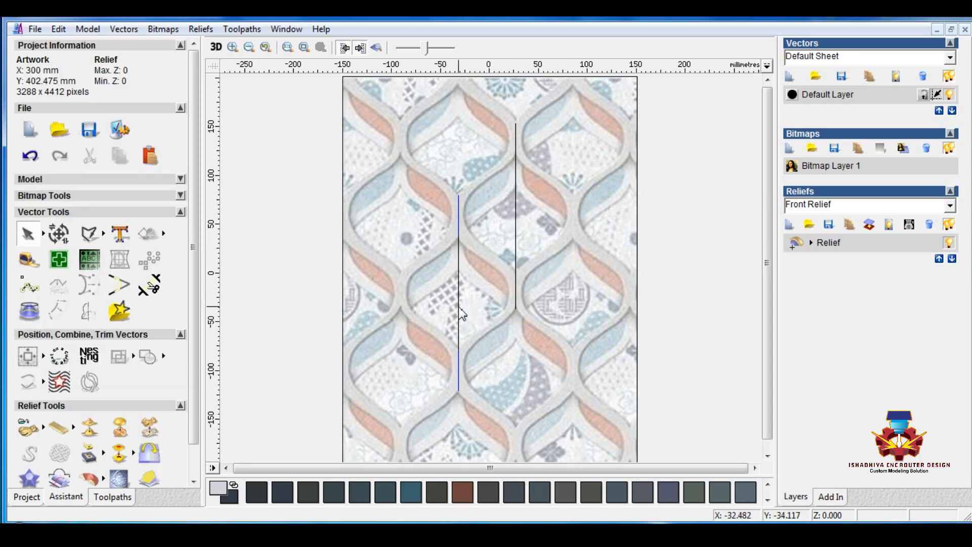
Convert the span joining the two 42 mm lines to a Bezier in node editing mode
left_click(458, 314)
right_click(459, 314)
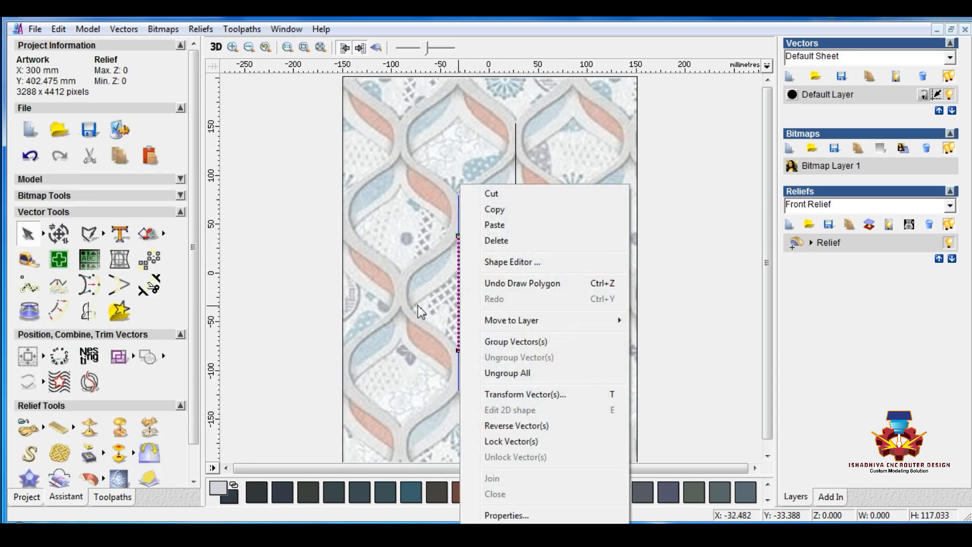
left_click(42, 234)
left_click(43, 234)
left_click(85, 236)
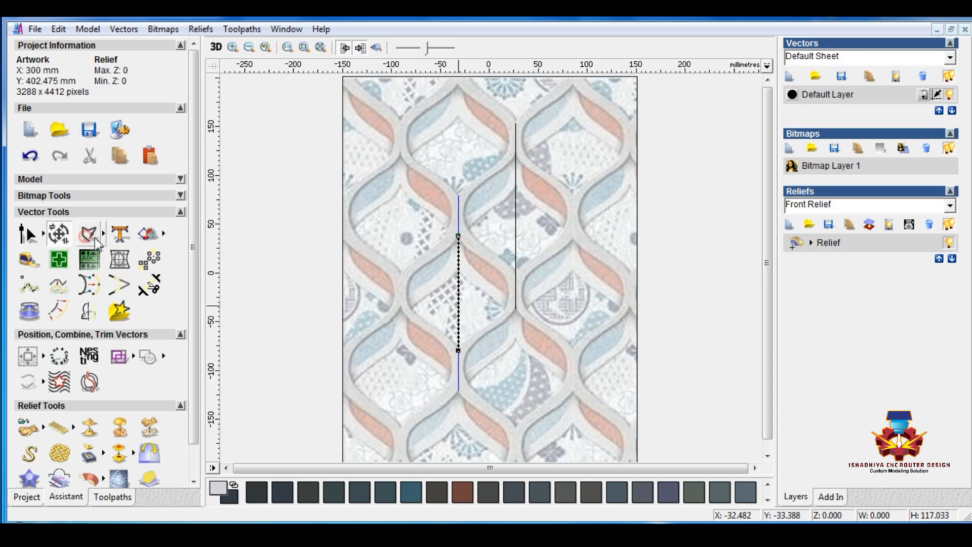
right_click(458, 293)
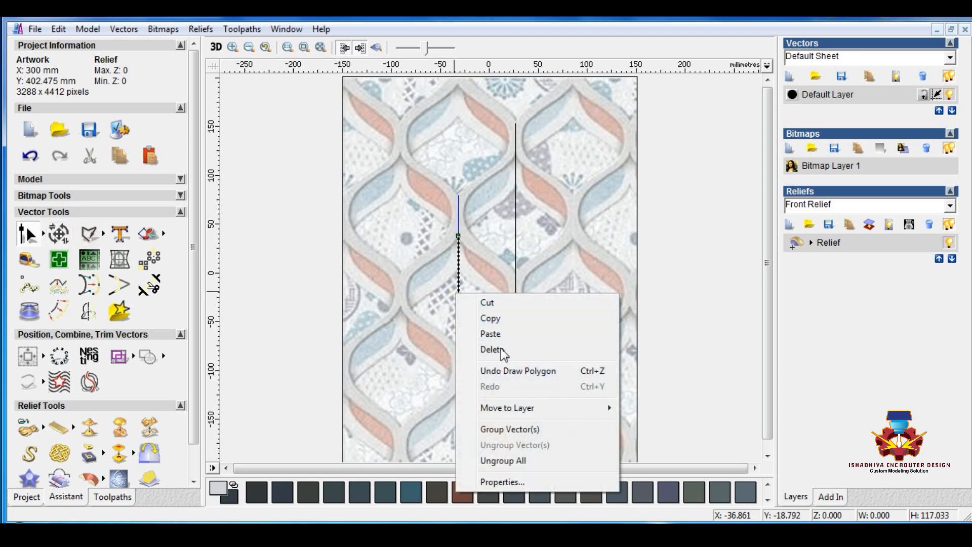
right_click(458, 269)
right_click(459, 256)
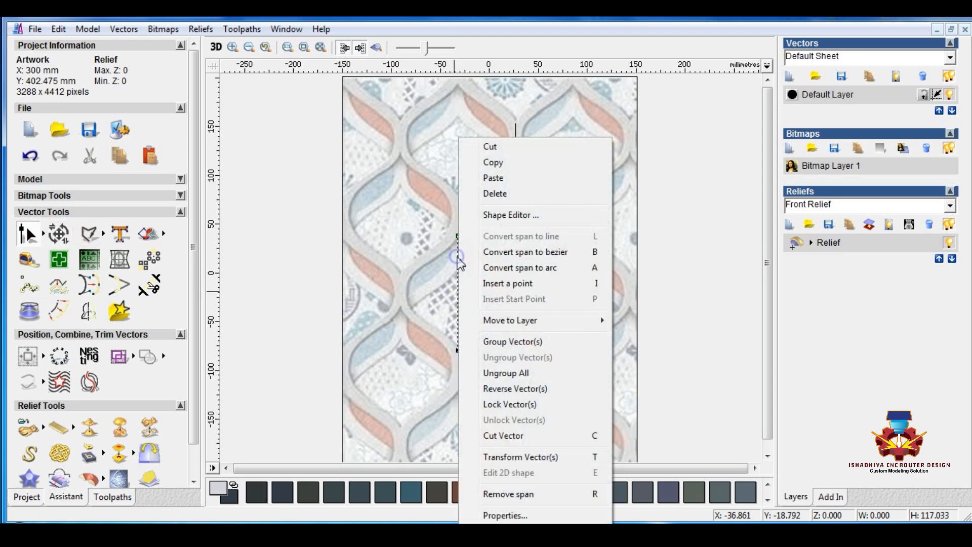
left_click(599, 253)
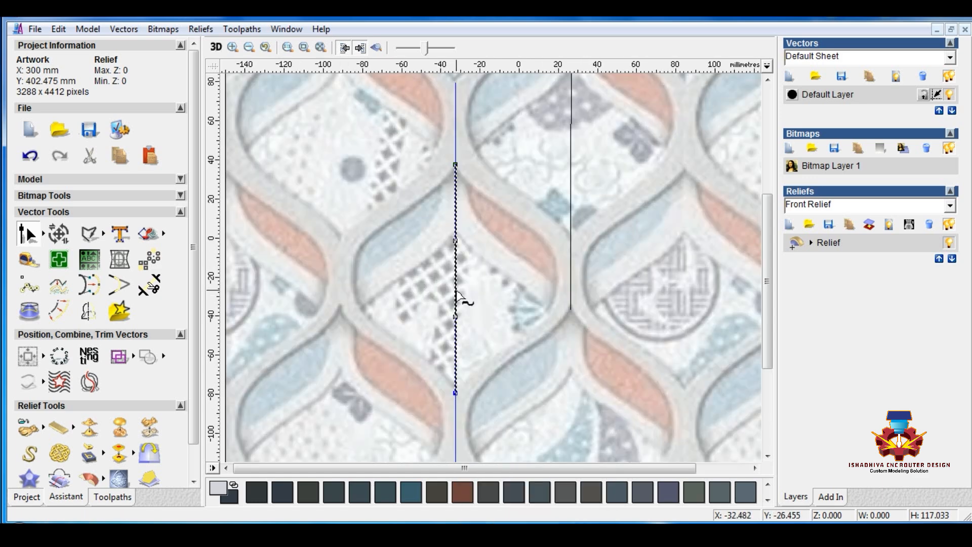
Nudge both Bezier handles left together until the curve is about 51.5 mm wide and meets the lattice edge
scroll(461, 292, "up", 3)
left_click_drag(408, 218, 480, 329)
key("Left")
key("Left")
key("Left")
key("Left")
key("Left")
key("Left")
key("Left")
key("Left")
key("Left")
key("Left")
key("Left")
key("Left")
key("Left")
key("Left")
key("Left")
key("Left")
key("Left")
key("Left")
key("Left")
key("Left")
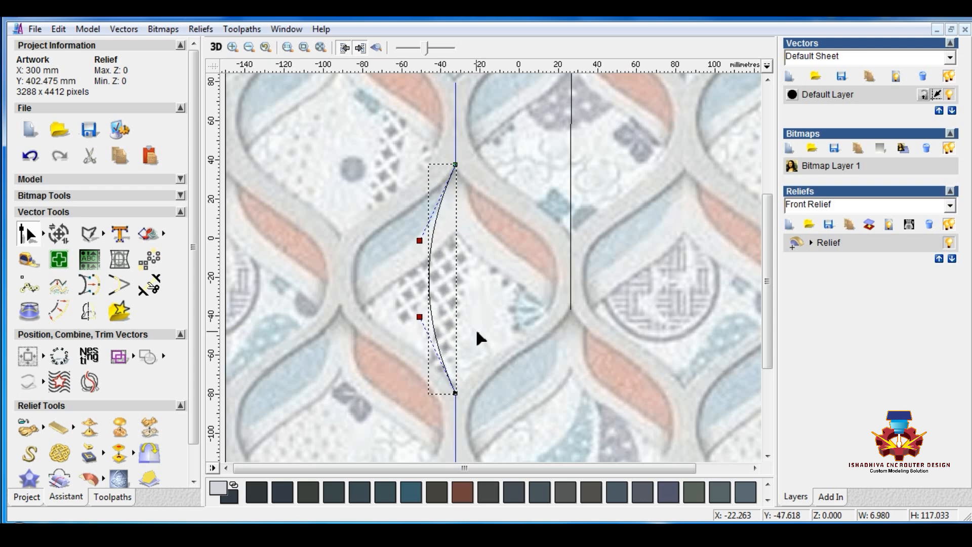
key("Left")
key("Left")
key("Left")
key("Left")
key("Left")
key("Left")
key("Left")
key("Left")
key("Left")
key("Left")
key("Left")
key("Left")
key("Left")
key("Left")
key("Left")
key("Left")
key("Left")
key("Left")
key("Left")
key("Left")
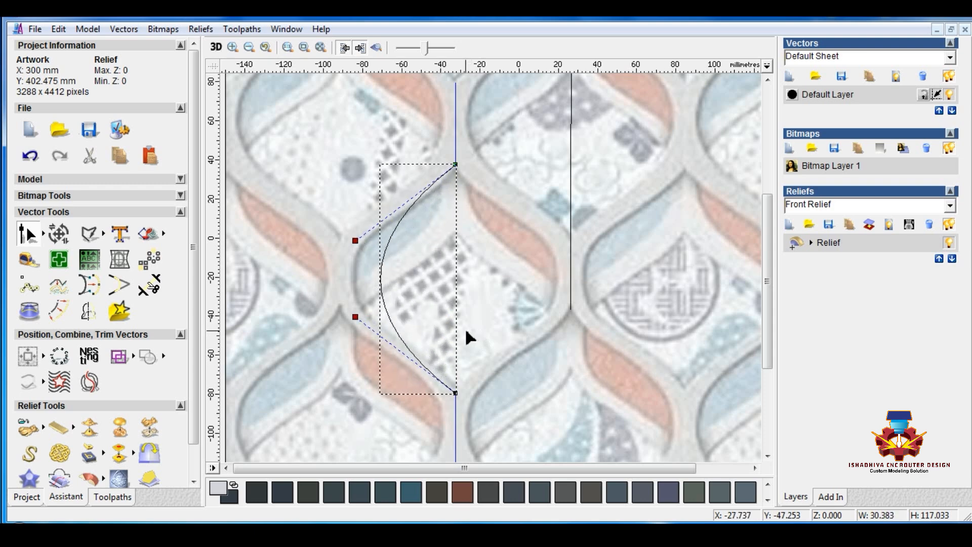
key("Left")
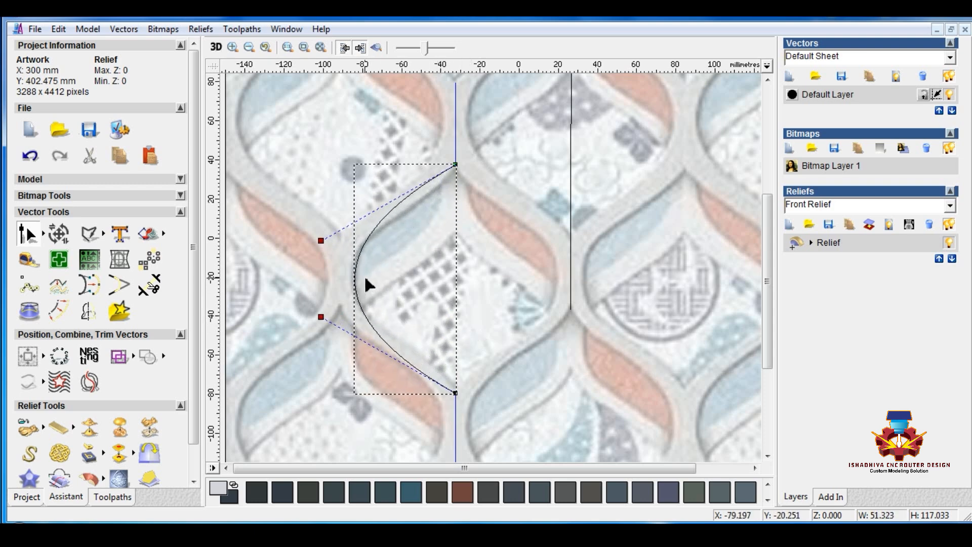
scroll(447, 296, "up", 3)
scroll(505, 269, "up", 3)
scroll(506, 269, "up", 2)
key("Left")
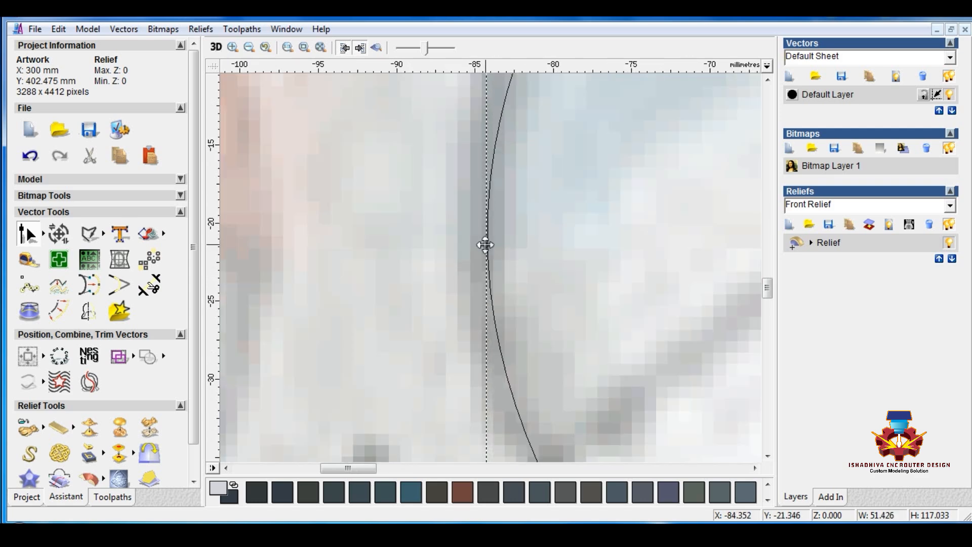
key("Left")
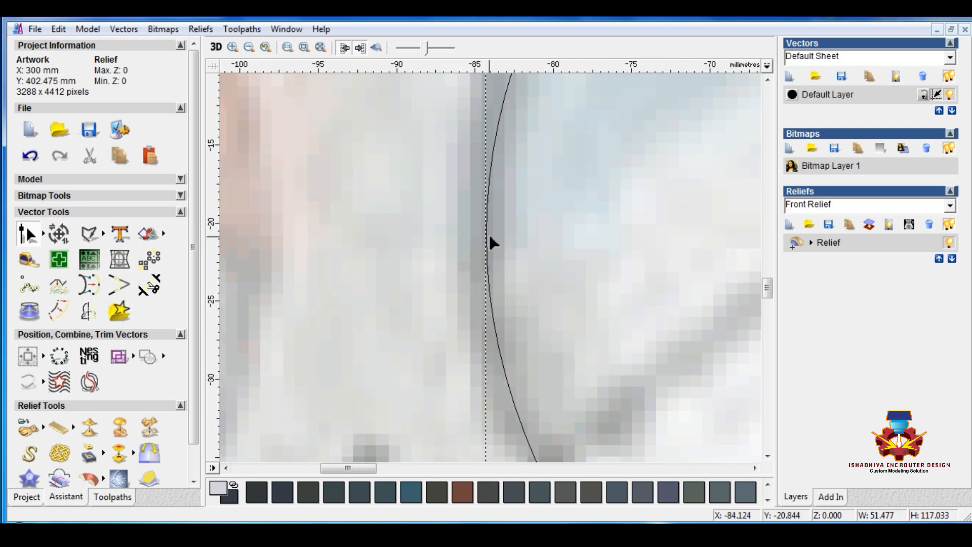
Insert a point at the leftmost part of the Bezier curve
right_click(486, 234)
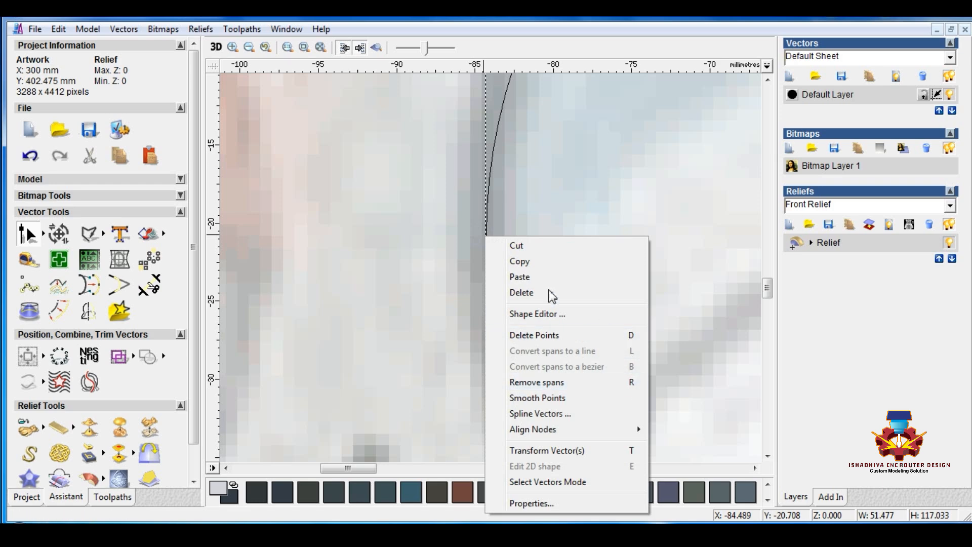
right_click(491, 235)
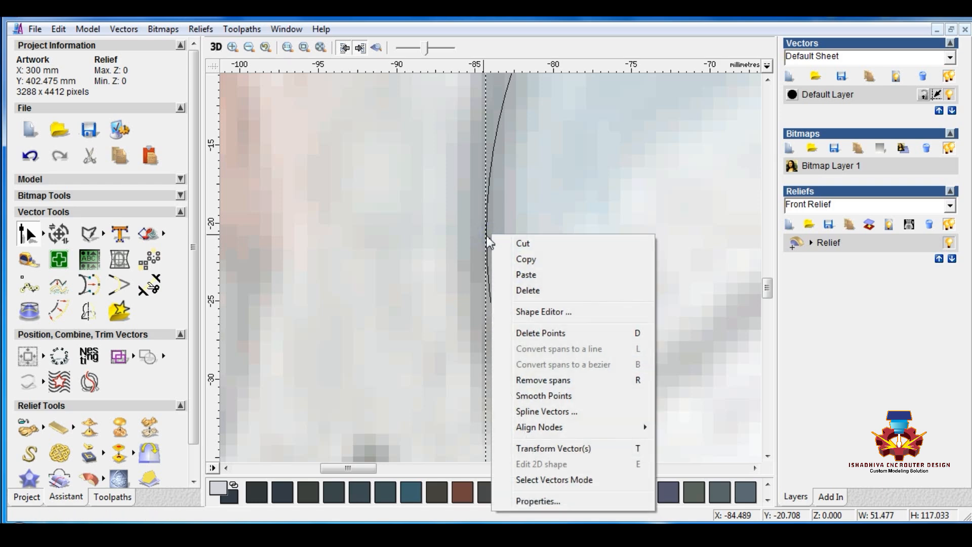
left_click(542, 212)
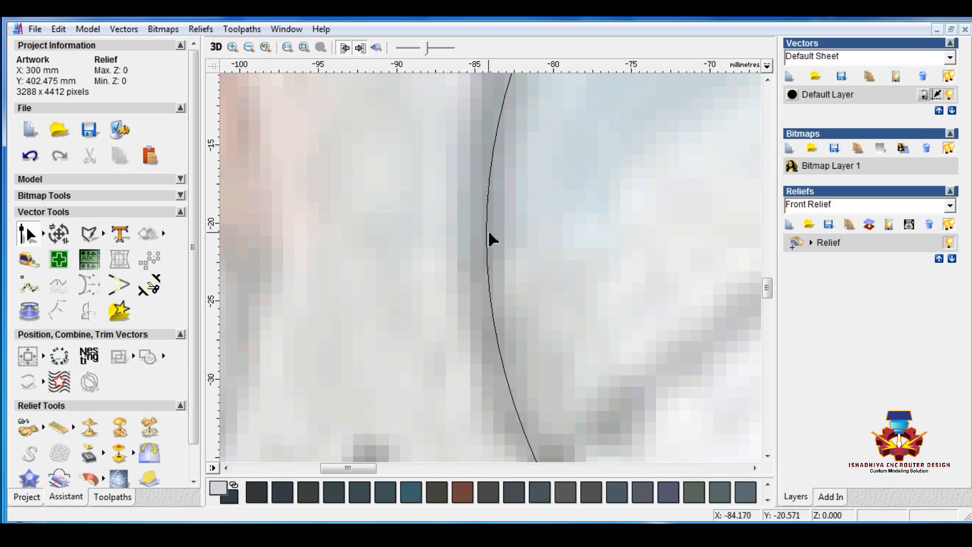
left_click(486, 233)
right_click(486, 234)
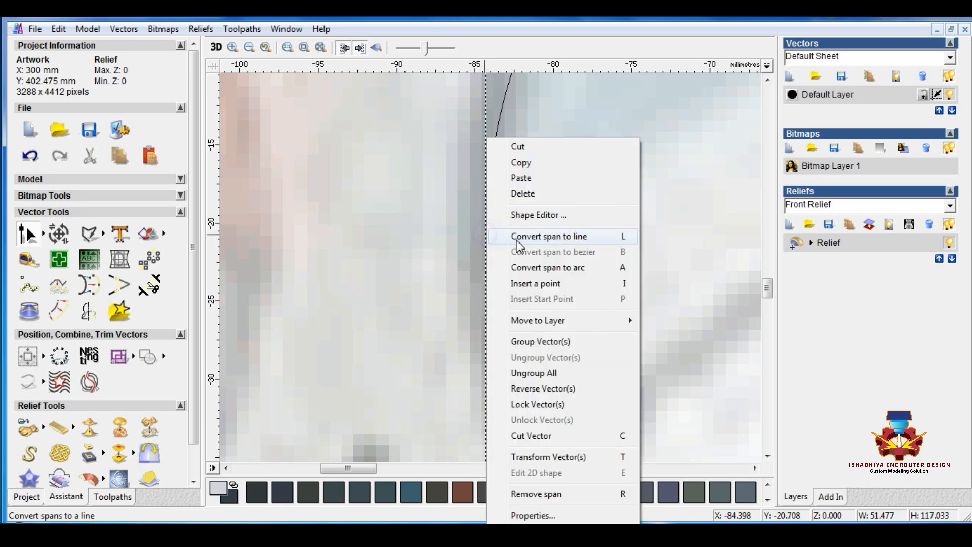
left_click(625, 287)
Move the handle of the curve's lower end node about 18 mm right to tighten the lower half
scroll(551, 303, "down", 3)
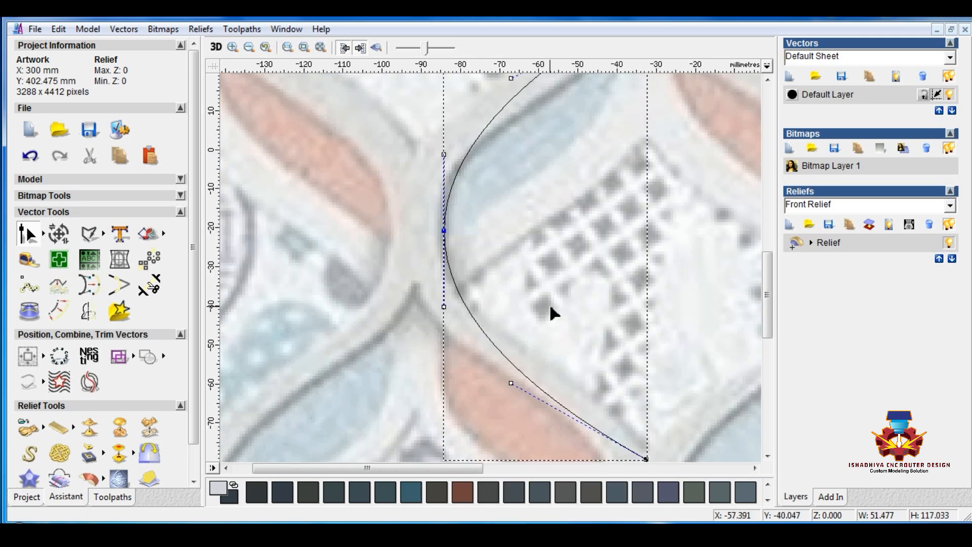
scroll(551, 310, "down", 2)
scroll(419, 264, "up", 2)
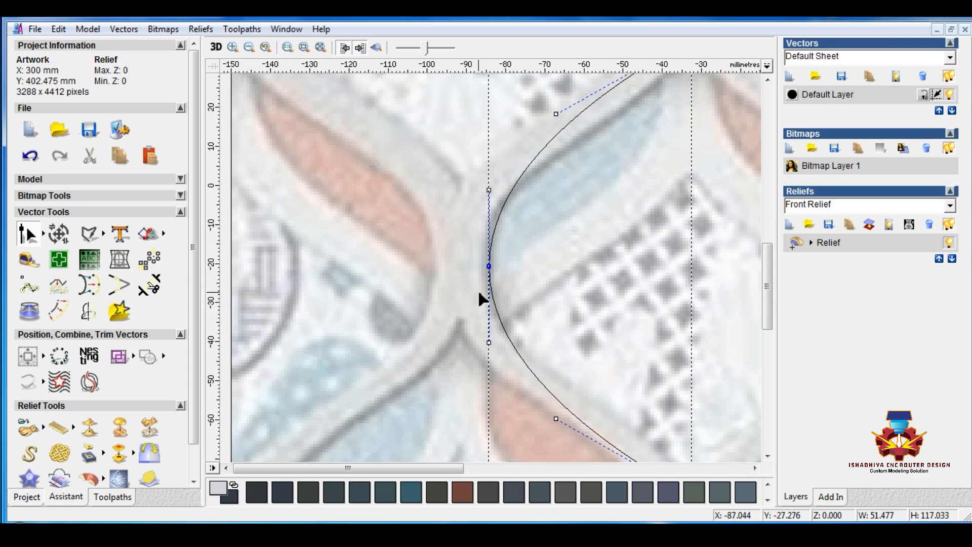
scroll(478, 292, "down", 1)
left_click_drag(380, 181, 427, 348)
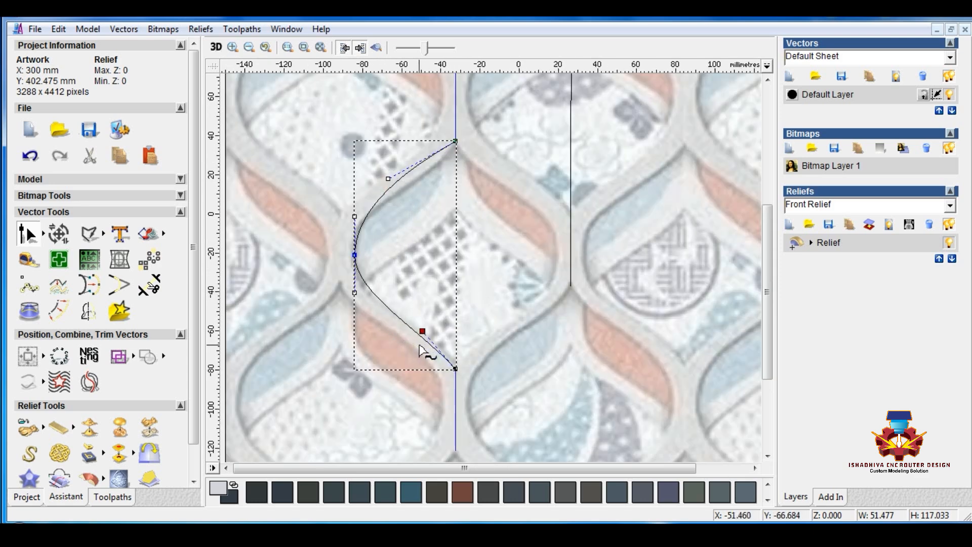
Nudge the handle of the curve's upper end node about 26 mm right to follow the lattice edge
left_click_drag(372, 161, 423, 223)
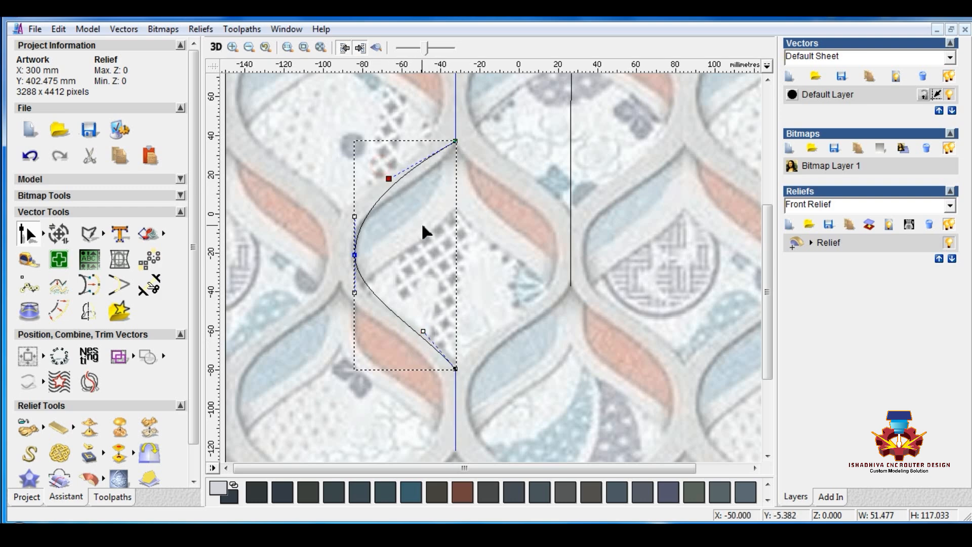
key("Right")
key("Right")
key("Right")
key("Right")
key("Right")
key("Right")
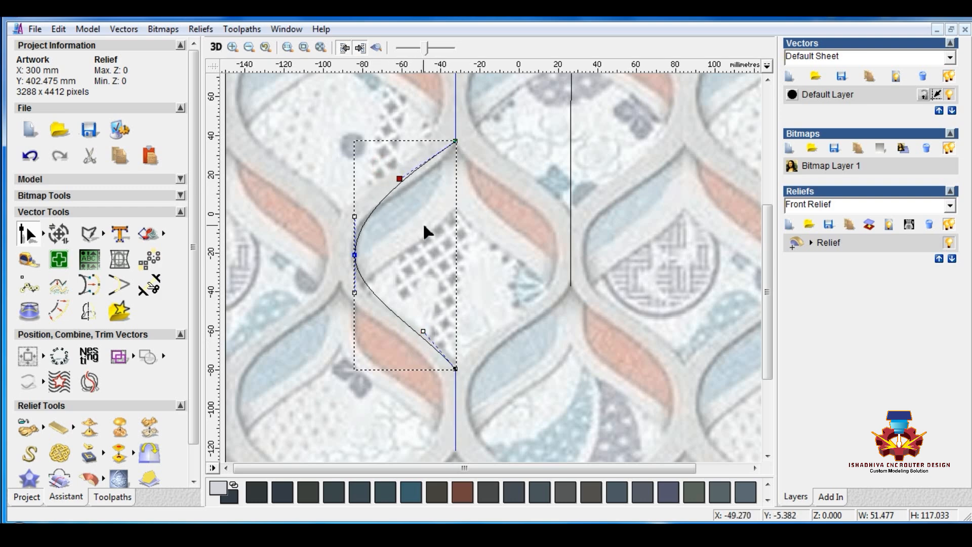
key("Right")
key("Right")
key("Right")
key("Right")
key("Right")
key("Right")
key("Right")
key("Right")
key("Right")
key("Right")
key("Right")
key("Right")
key("Right")
key("Right")
key("Right")
key("Right")
key("Right")
key("Right")
key("Right")
key("Right")
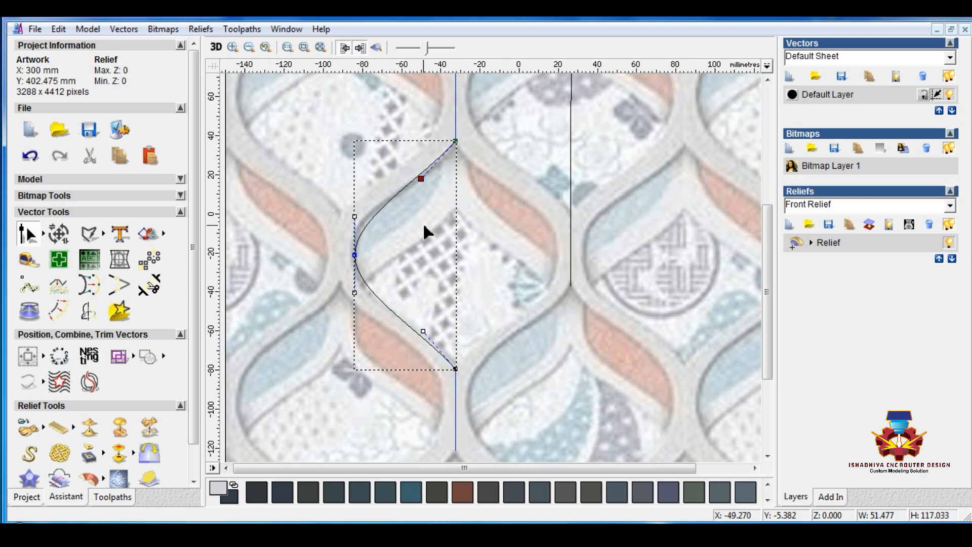
key("Right")
Nudge the middle node's upper handle about 10 mm up to fit the upper half to the lattice edge
left_click_drag(317, 193, 384, 240)
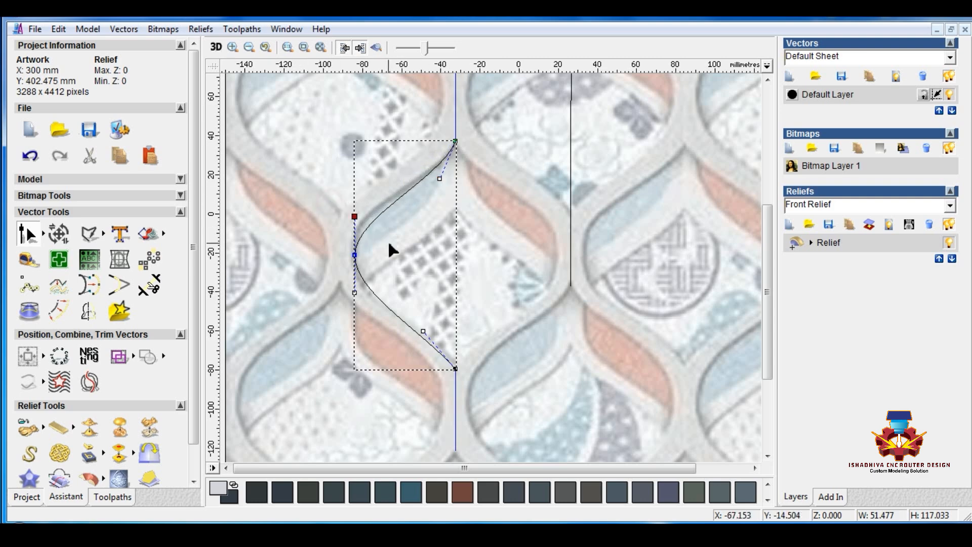
key("Up")
key("Up")
key("Up")
key("Up")
key("Up")
key("Up")
key("Up")
key("Up")
key("Up")
key("Up")
Nudge the middle node's lower handle about 6 mm down to fit the curve's lower half to the lattice edge
left_click_drag(326, 288, 376, 305)
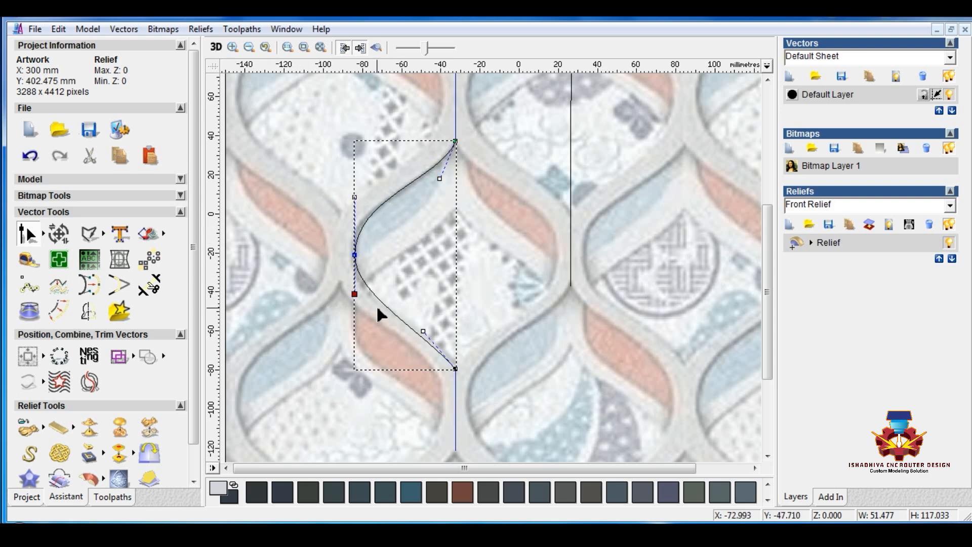
key("Down")
key("Down")
key("Down")
key("Down")
key("Down")
key("Down")
key("Down")
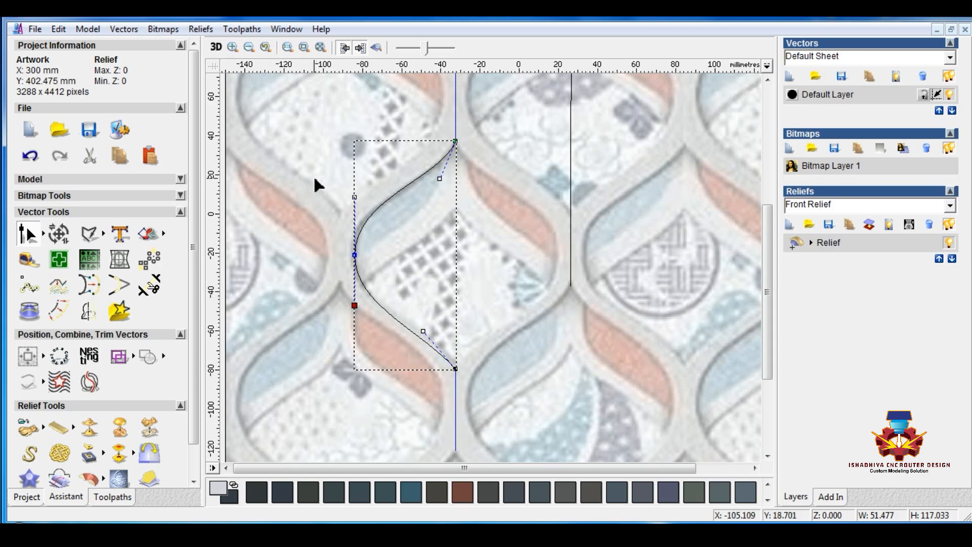
Shift the curve's middle node about 0.5 mm left and nudge its upper handle about 1.5 mm up
left_click_drag(314, 176, 376, 204)
left_click_drag(330, 136, 379, 323)
key("Left")
key("Right")
left_click_drag(314, 178, 374, 222)
key("Up")
key("Up")
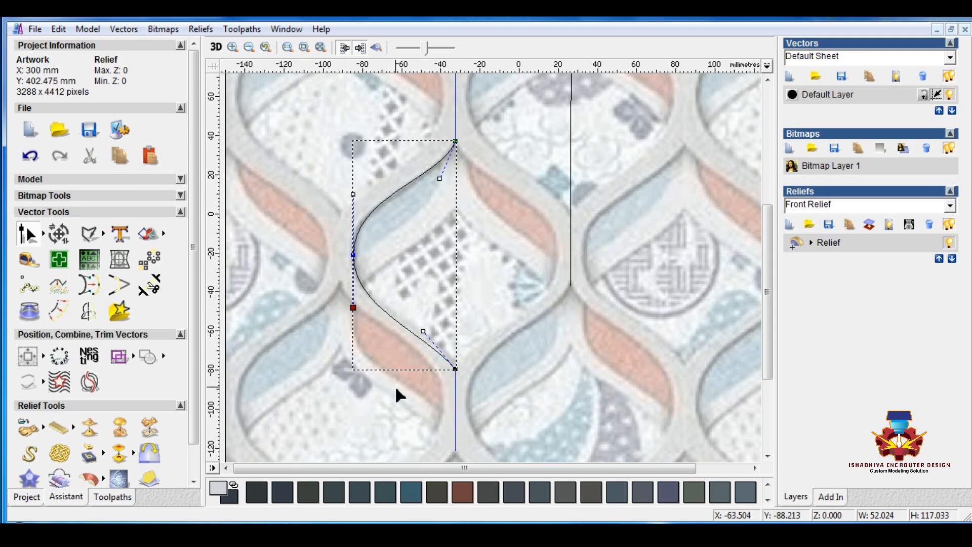
Nudge the handle of the curve's lower end node about 10 mm up and 2 mm right to follow the lattice edge
left_click_drag(395, 388, 441, 308)
key("Up")
key("Up")
key("Up")
key("Up")
key("Up")
key("Up")
key("Up")
key("Up")
key("Up")
key("Up")
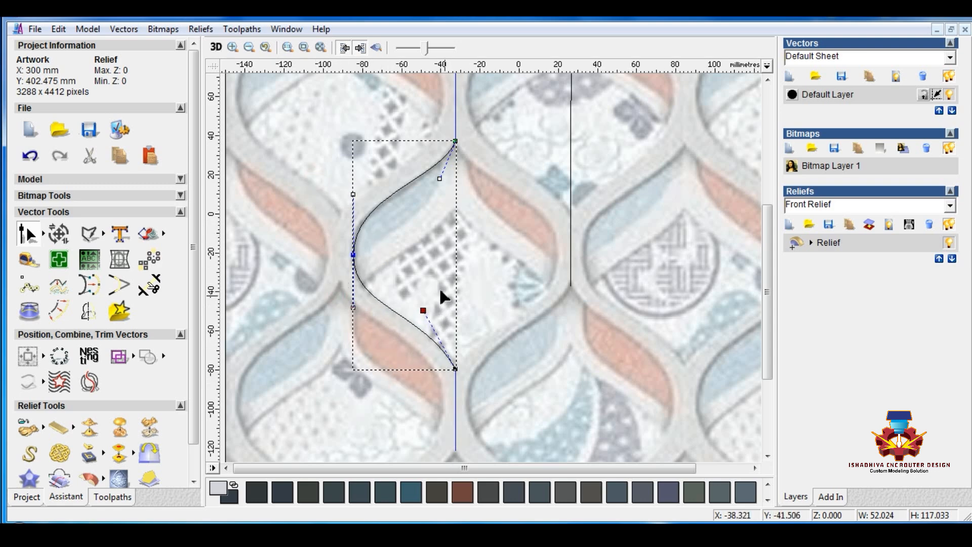
key("Down")
key("Right")
key("Right")
Nudge the handle of the curve's upper end node about 6 mm down and 5 mm left
left_click_drag(419, 206, 458, 158)
key("Down")
key("Right")
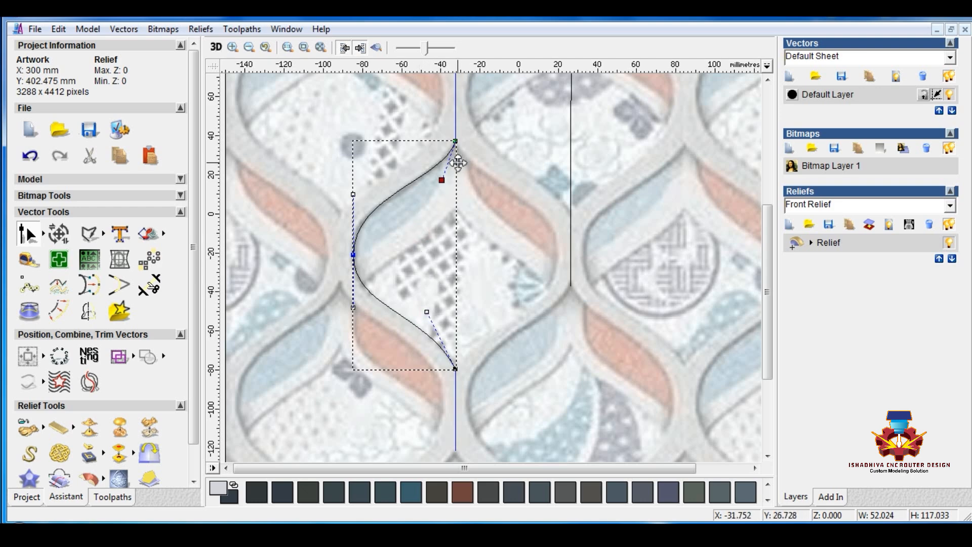
key("Down")
key("Left")
key("Left")
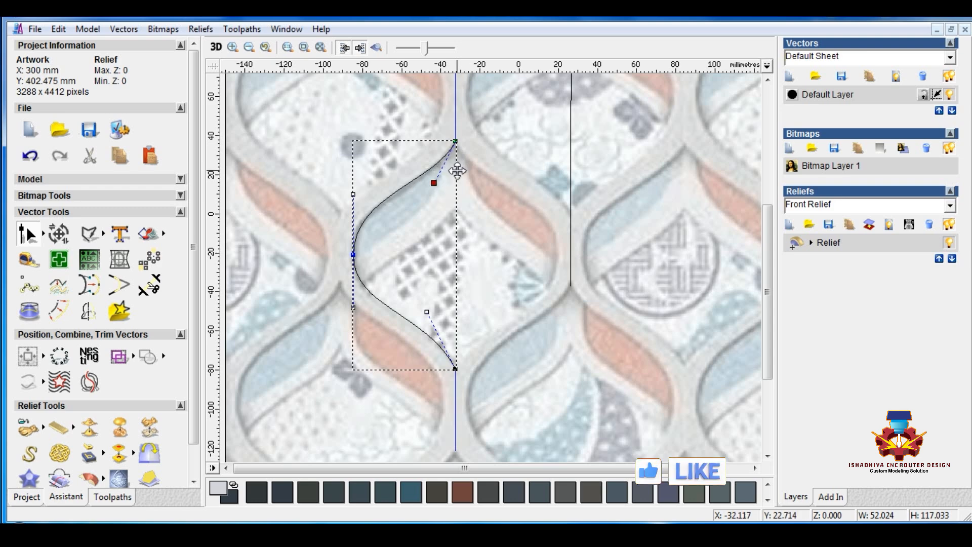
key("Down")
key("Down")
key("Down")
key("Left")
key("Left")
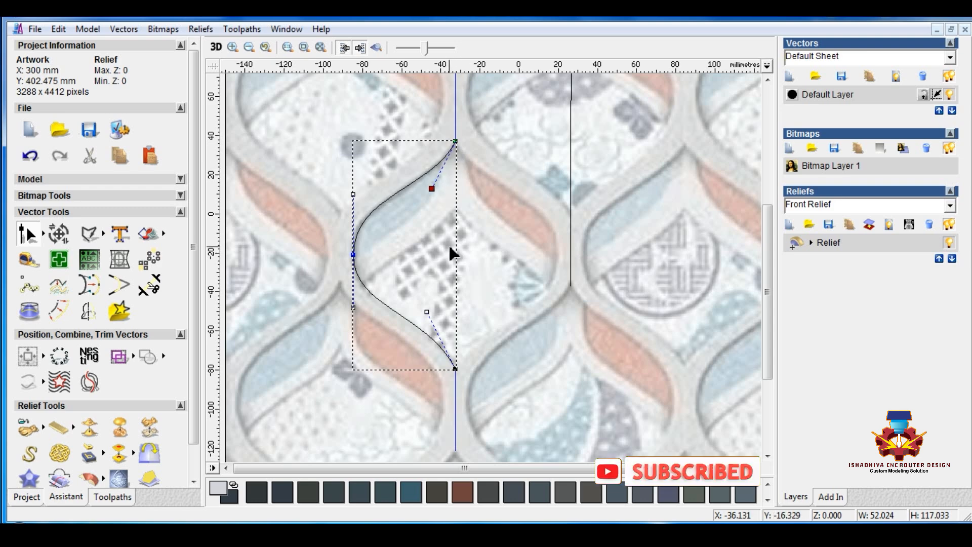
key("Down")
Bring the upper end node's handle back about 5 mm right and 3 mm up to match the lattice edge
left_click(353, 195)
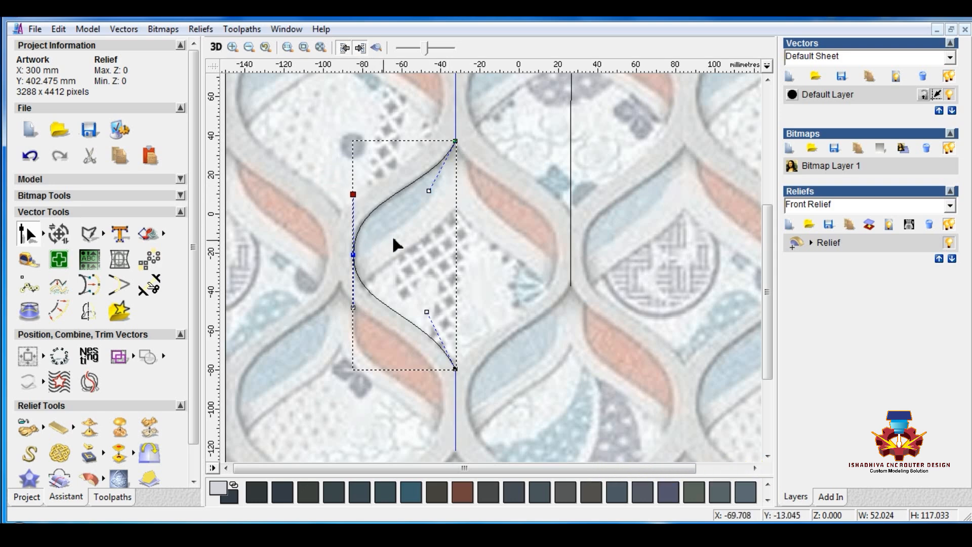
left_click_drag(404, 228, 465, 176)
key("Up")
key("Right")
key("Right")
key("Right")
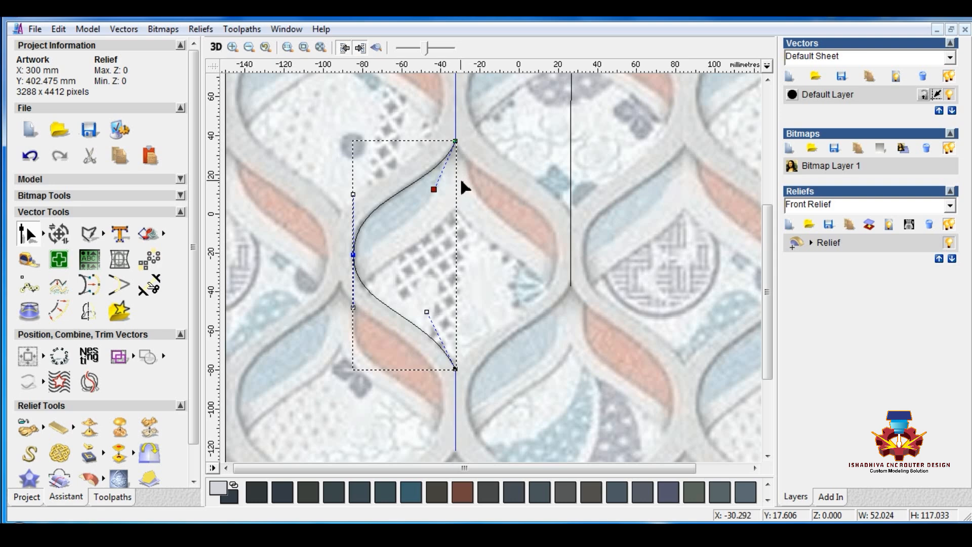
key("Up")
Nudge the handle of the curve's lower end node about 2 mm right and 2 mm down
left_click(454, 314)
left_click(427, 311)
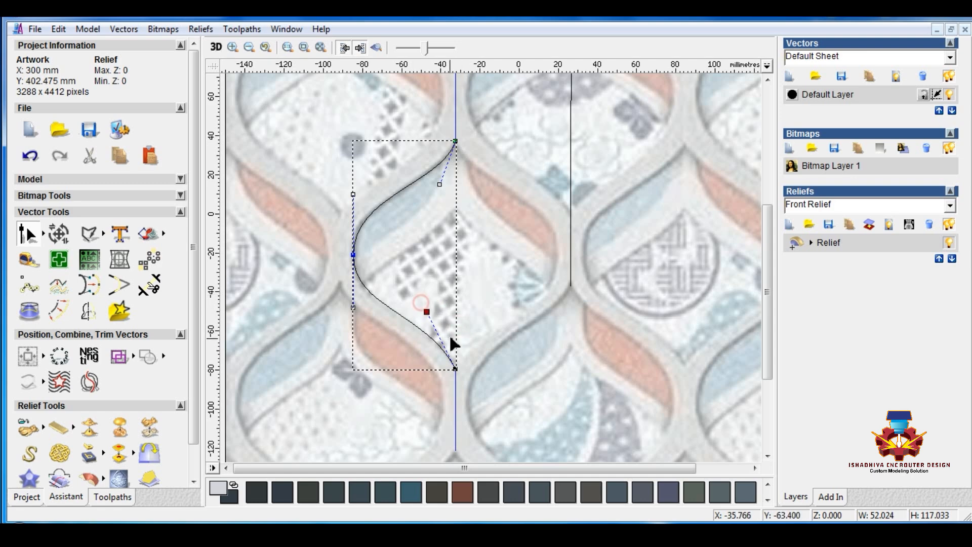
key("Down")
key("Right")
key("Right")
key("Down")
Lengthen the middle node's handles, moving the lower one about 3 mm down and the upper one about 2 mm up
left_click(353, 254)
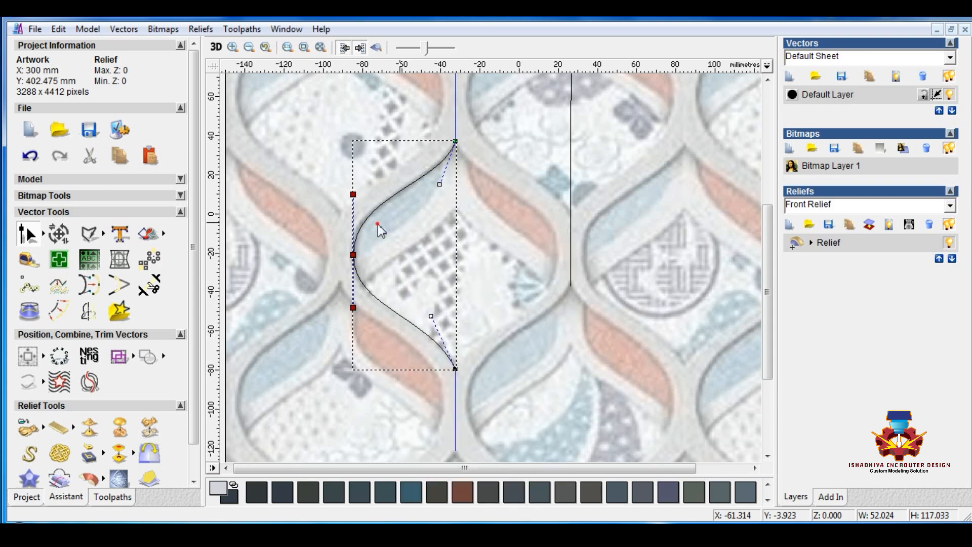
left_click_drag(363, 323, 370, 324)
key("Down")
key("Down")
left_click_drag(326, 166, 373, 212)
key("Up")
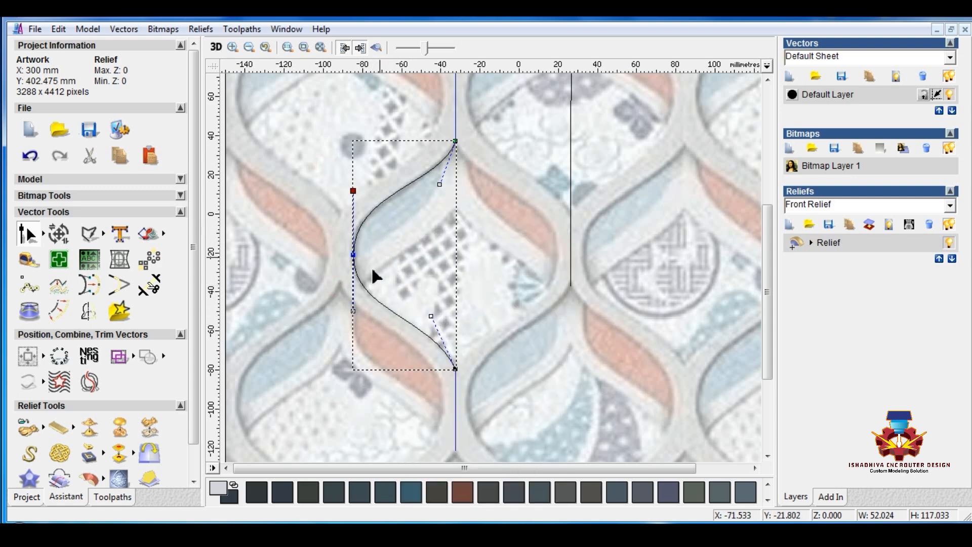
left_click_drag(360, 330, 362, 329)
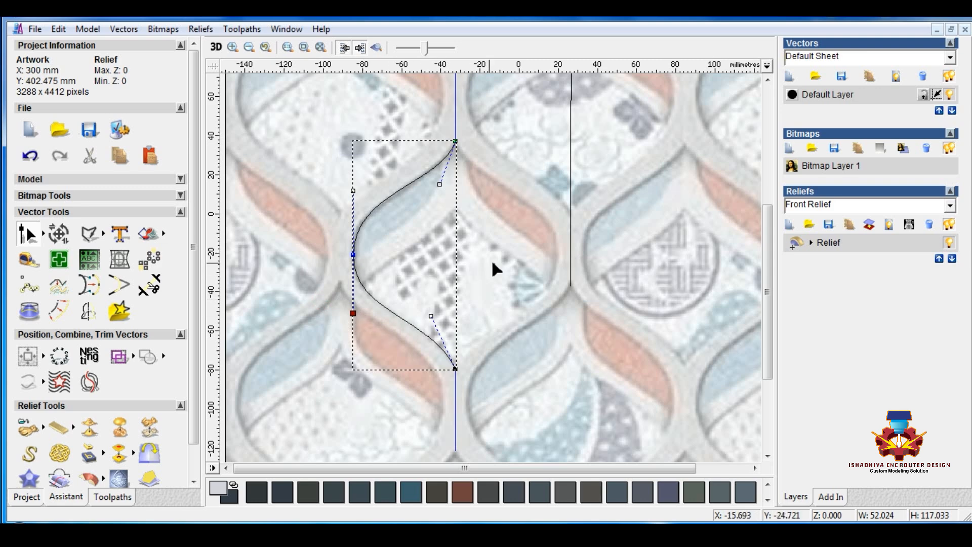
Convert the 127 mm vertical line through the neighbouring lattice column to a Bezier span
left_click(571, 138)
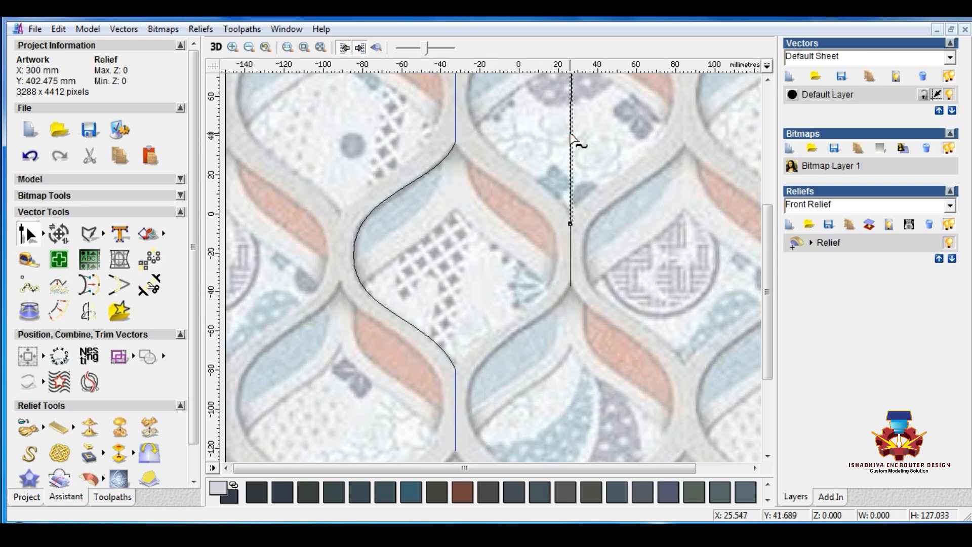
right_click(571, 135)
left_click(706, 250)
scroll(661, 302, "down", 2)
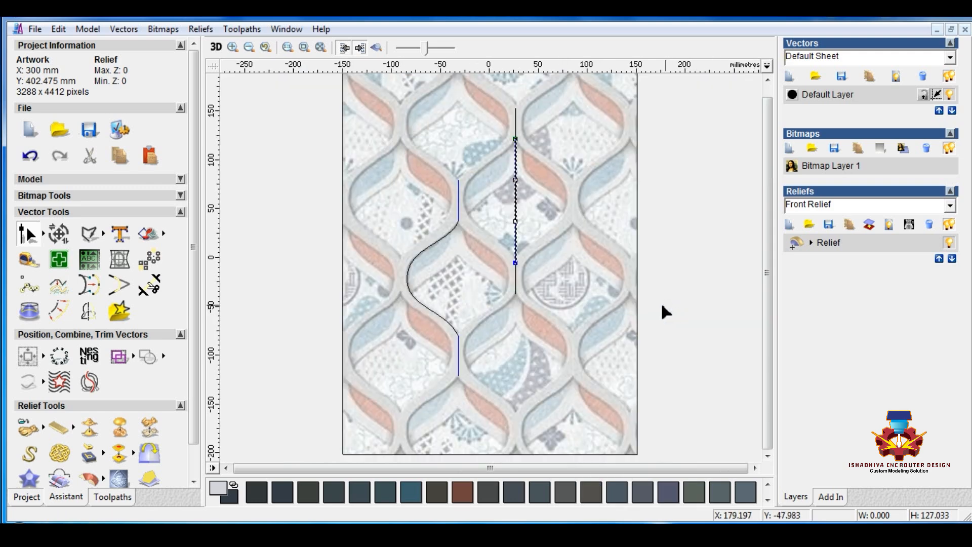
scroll(514, 210, "up", 2)
left_click(531, 316)
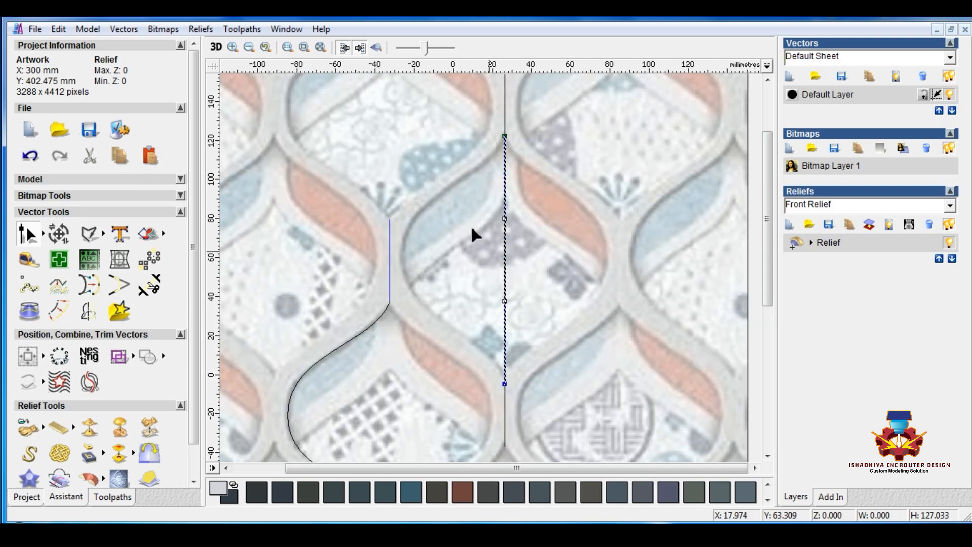
Move both handles of the new Bezier span about 70 mm left so the curve bulges to the lattice edge
left_click_drag(465, 203, 557, 322)
key("Left")
key("Left")
key("Left")
key("Left")
key("Left")
key("Left")
key("Left")
key("Left")
key("Left")
key("Left")
key("Left")
key("Left")
key("Left")
key("Left")
key("Left")
key("Left")
key("Left")
key("Left")
key("Left")
key("Left")
key("Left")
key("Left")
key("Left")
key("Left")
key("Left")
key("Left")
key("Left")
key("Left")
key("Left")
key("Left")
key("Left")
key("Left")
key("Left")
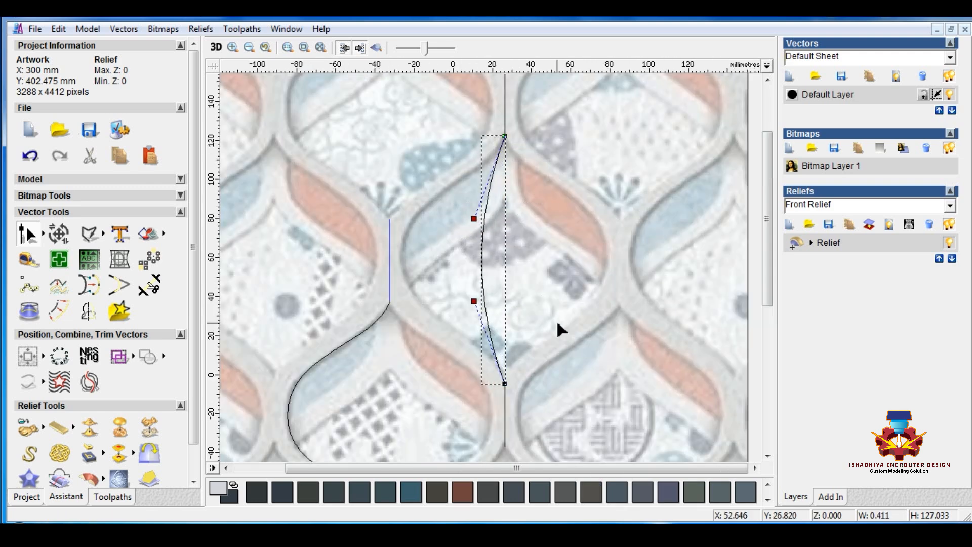
key("Left")
key("Left")
key("Left")
key("Left")
key("Left")
key("Left")
key("Left")
key("Left")
key("Left")
key("Left")
key("Left")
key("Left")
key("Left")
key("Left")
key("Left")
key("Left")
key("Left")
key("Left")
key("Left")
key("Left")
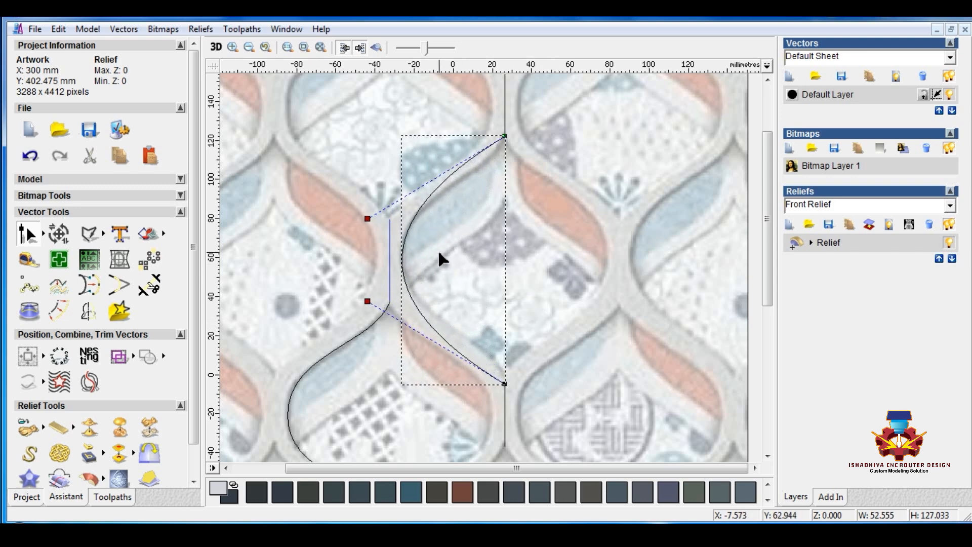
Insert a point at the leftmost part of the new Bezier curve, near Y 60 mm
scroll(412, 261, "up", 2)
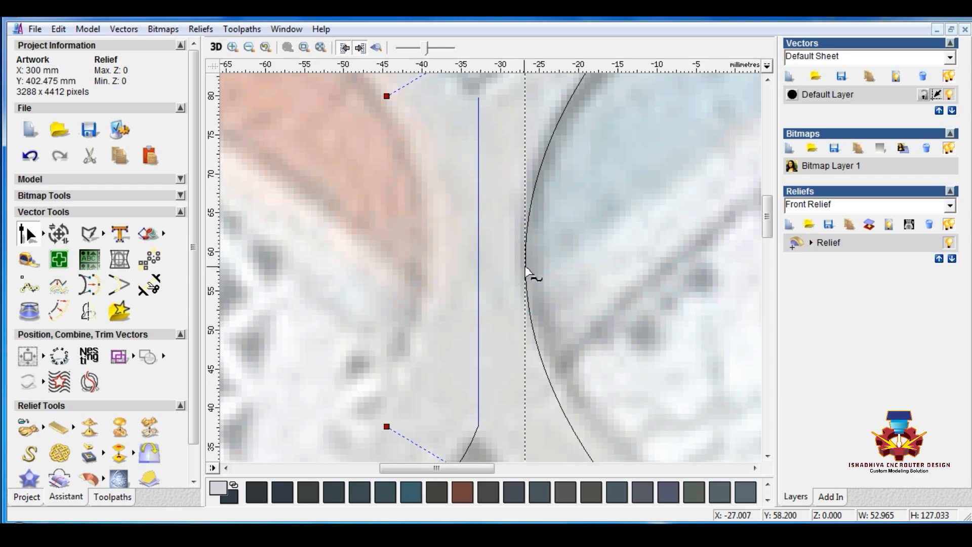
right_click(526, 268)
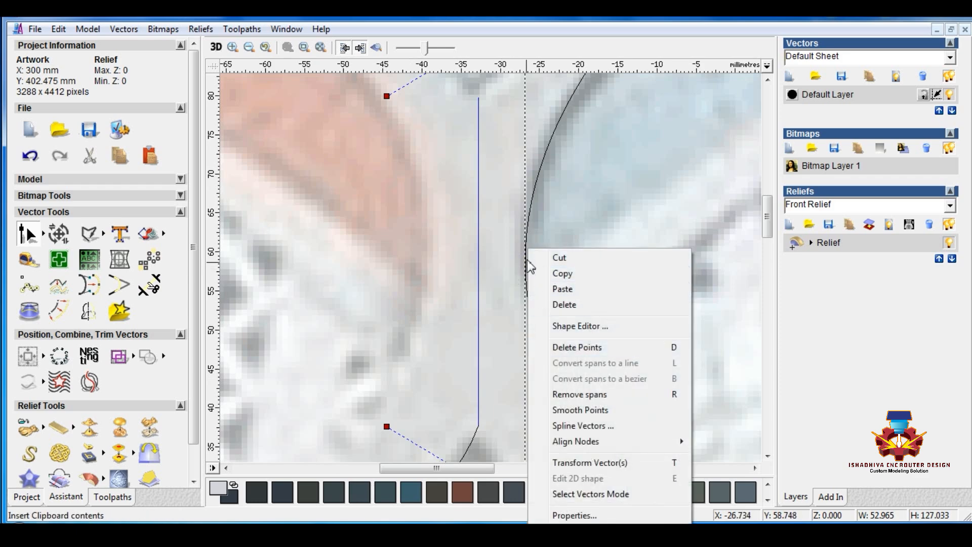
left_click(524, 263)
right_click(525, 262)
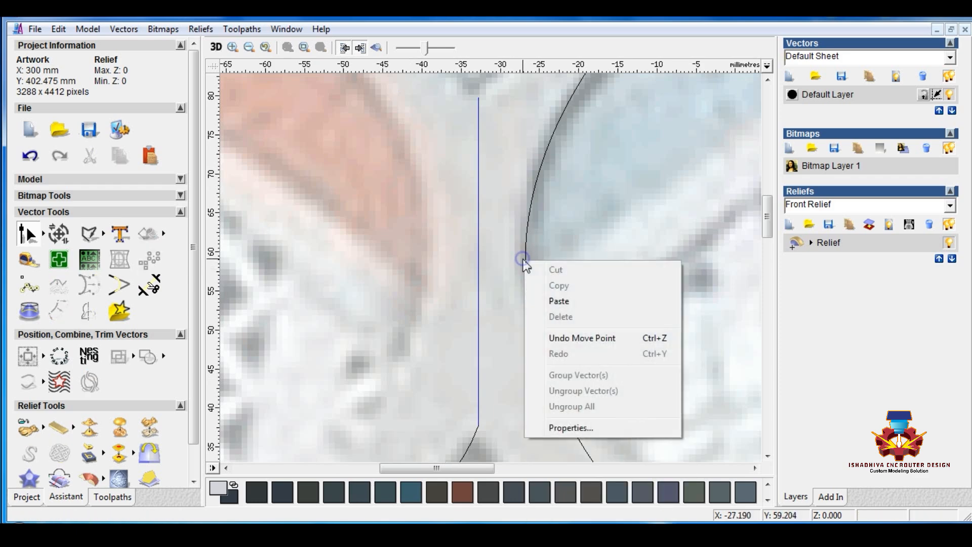
right_click(526, 256)
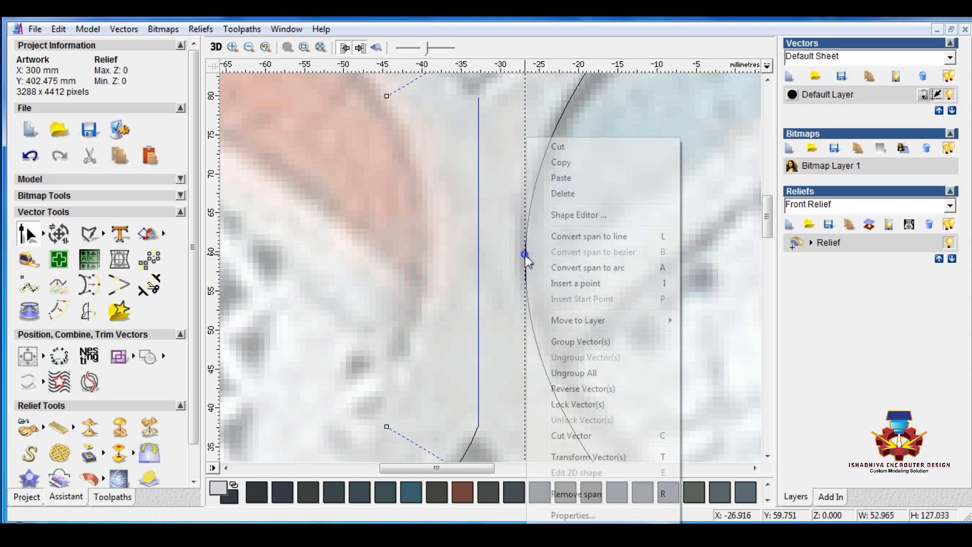
left_click(653, 284)
scroll(623, 329, "down", 1)
scroll(622, 322, "down", 1)
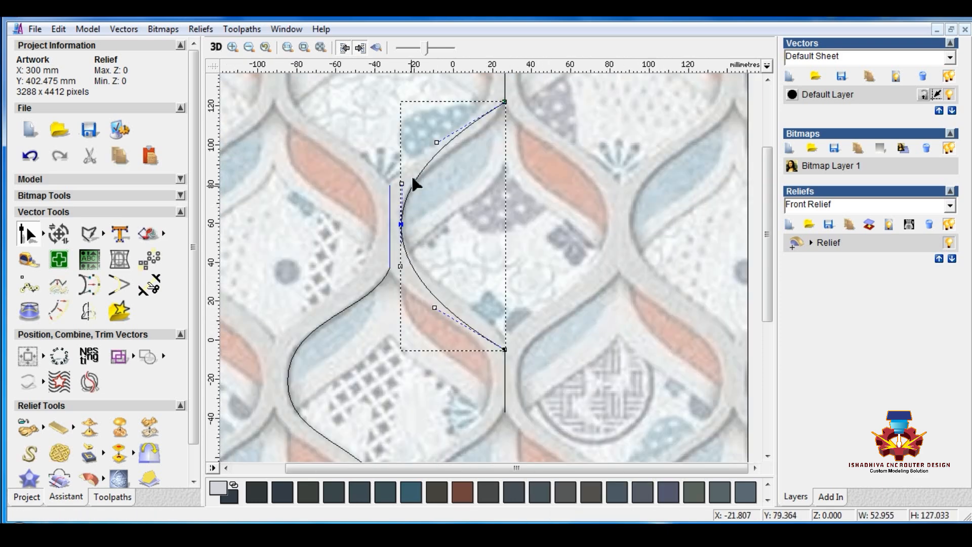
Move the handles of the new curve's upper and lower end nodes together about 20 mm right
left_click_drag(448, 211, 468, 320)
key("Right")
key("Right")
key("Right")
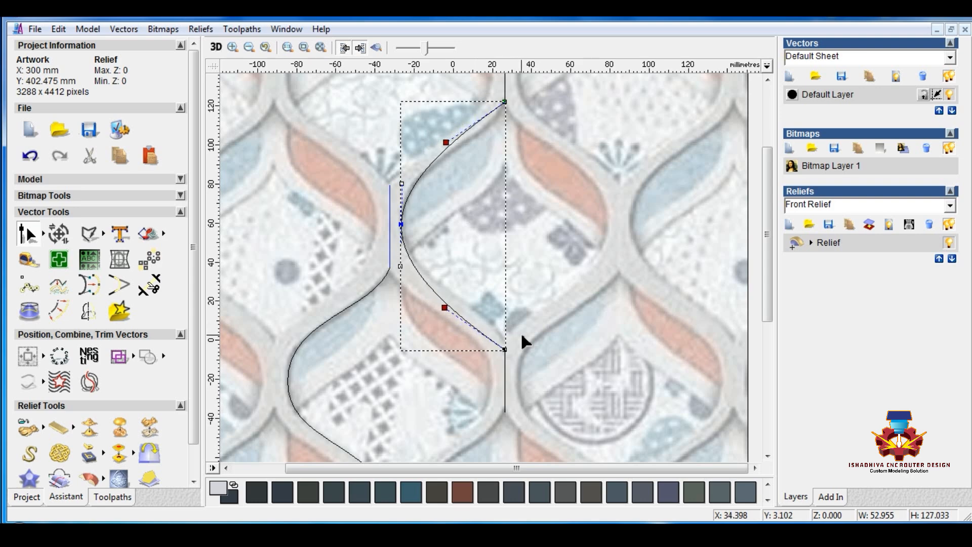
key("Right")
key("Right")
key("Right")
Nudge the new curve's middle node upper handle about 11 mm up to follow the lattice edge
left_click(402, 183)
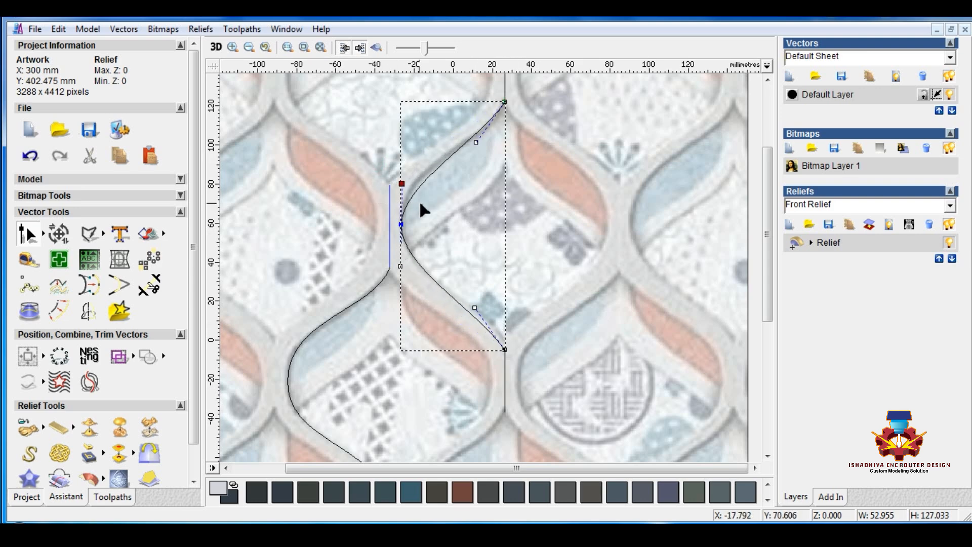
key("Up")
key("Up")
key("Up")
left_click(400, 265)
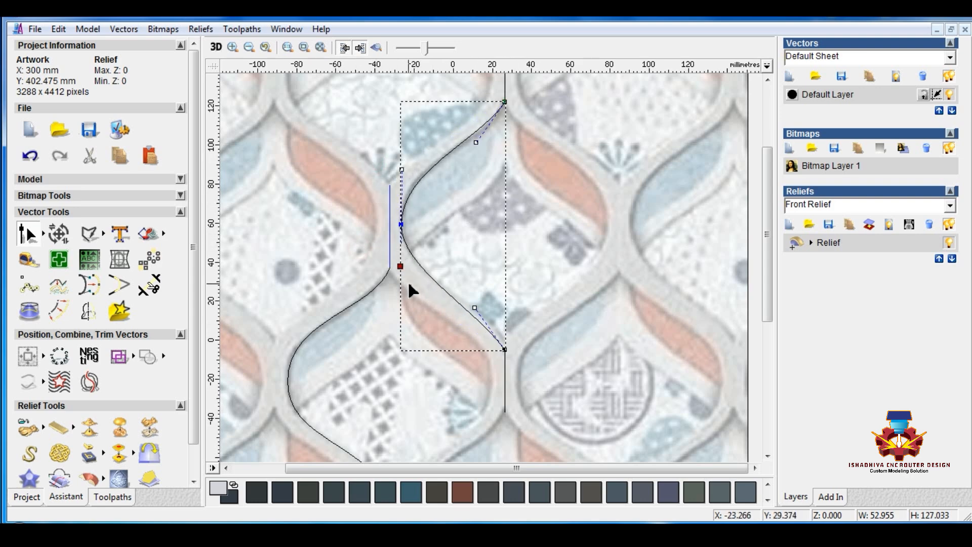
left_click_drag(368, 148, 437, 192)
key("Up")
key("Up")
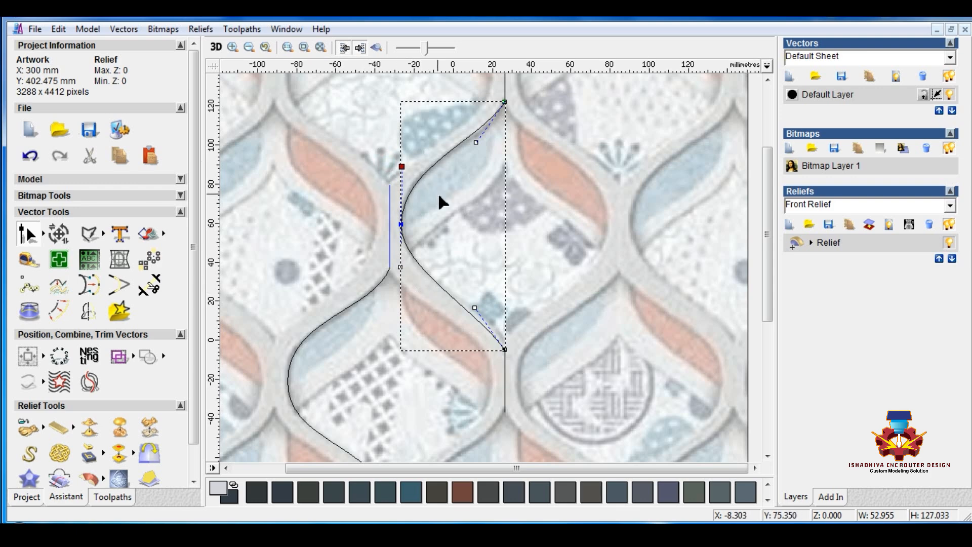
Nudge the handle of the new curve's upper end node about 3 mm right to refine the upper bend
left_click_drag(445, 122, 494, 168)
key("Right")
key("Right")
key("Right")
key("Right")
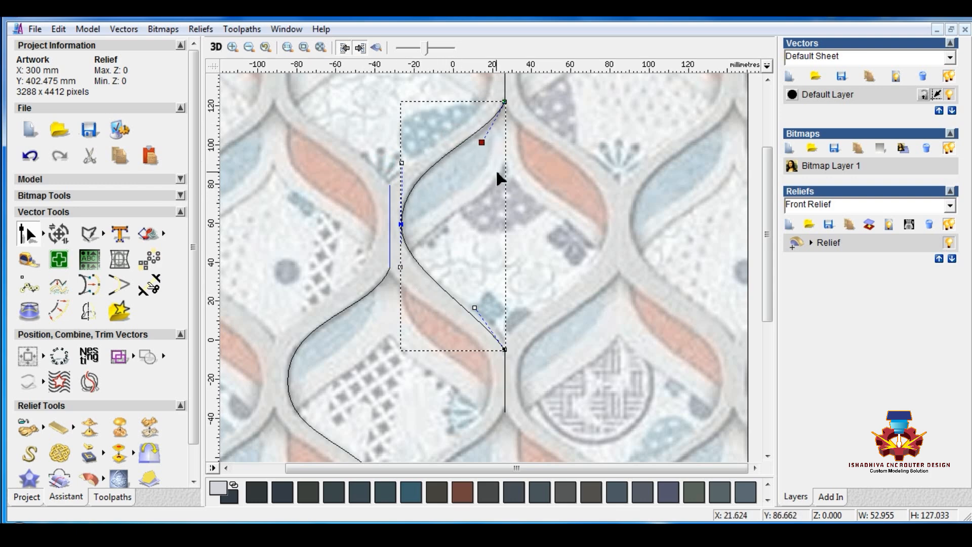
Nudge the new curve's upper end handle about 9 mm right and its lower end handle about 14 mm right
key("Up")
key("Up")
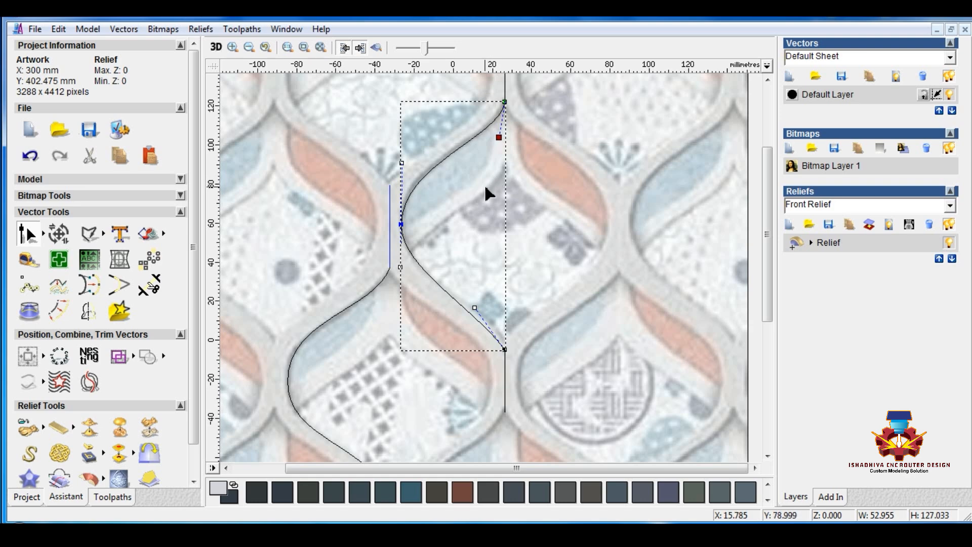
left_click_drag(450, 267, 496, 340)
key("Right")
key("Right")
key("Right")
key("Right")
key("Right")
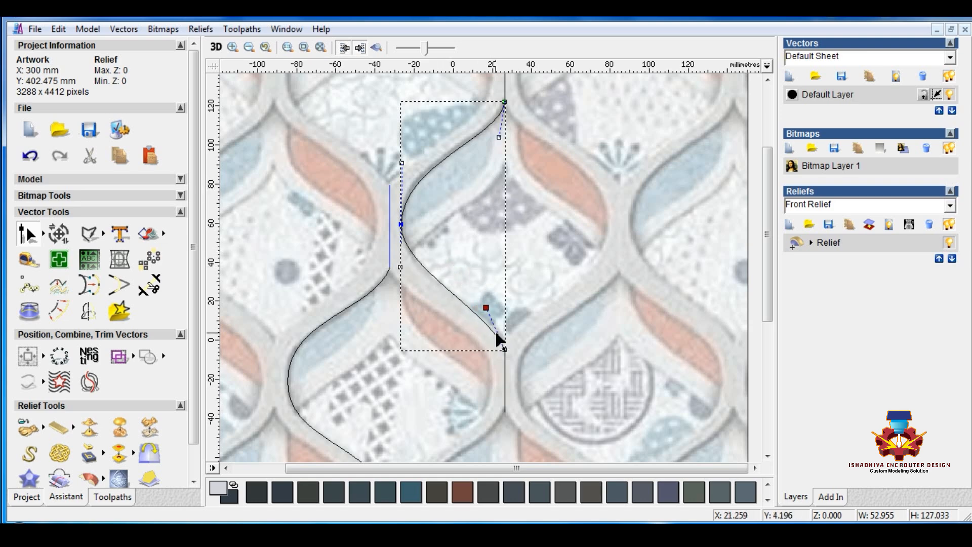
key("Right")
key("Right")
key("Right")
key("Left")
key("Left")
key("Left")
key("Left")
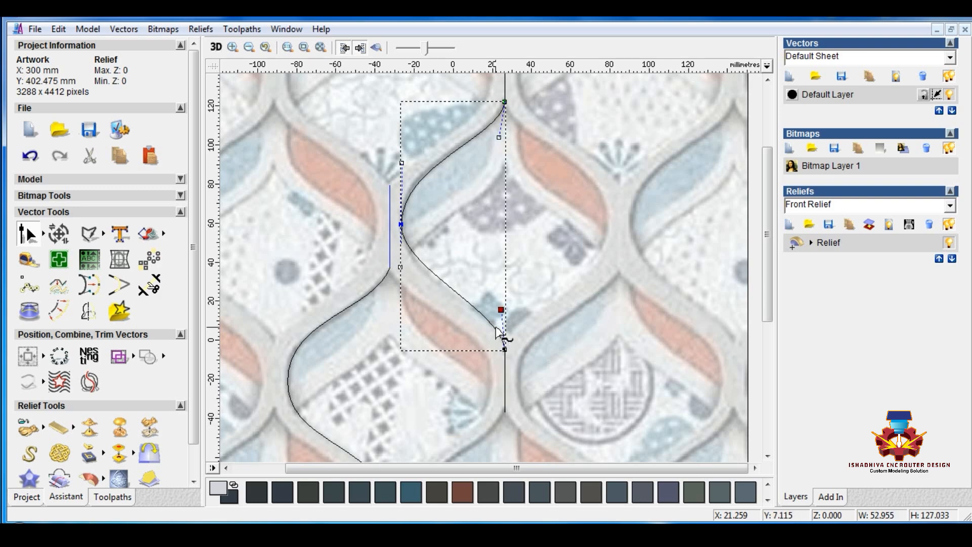
key("Right")
Nudge the lower handle of the curve's middle node about 6 mm down
left_click_drag(406, 255, 383, 306)
key("Down")
key("Down")
key("Down")
key("Down")
key("Down")
key("Down")
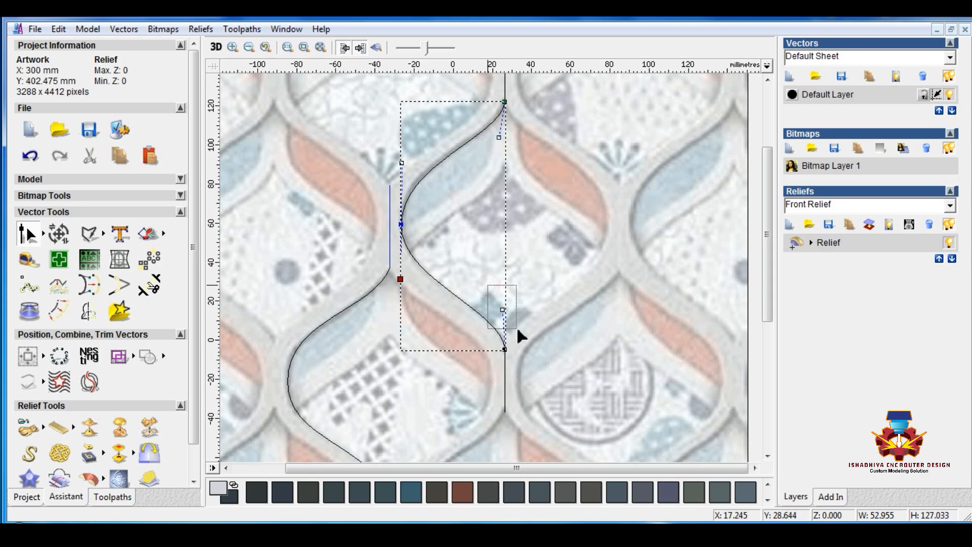
Nudge the handle of the curve's lower end node about 3 mm up and 2 mm left
left_click_drag(487, 285, 517, 328)
key("Up")
key("Up")
key("Up")
key("Left")
key("Left")
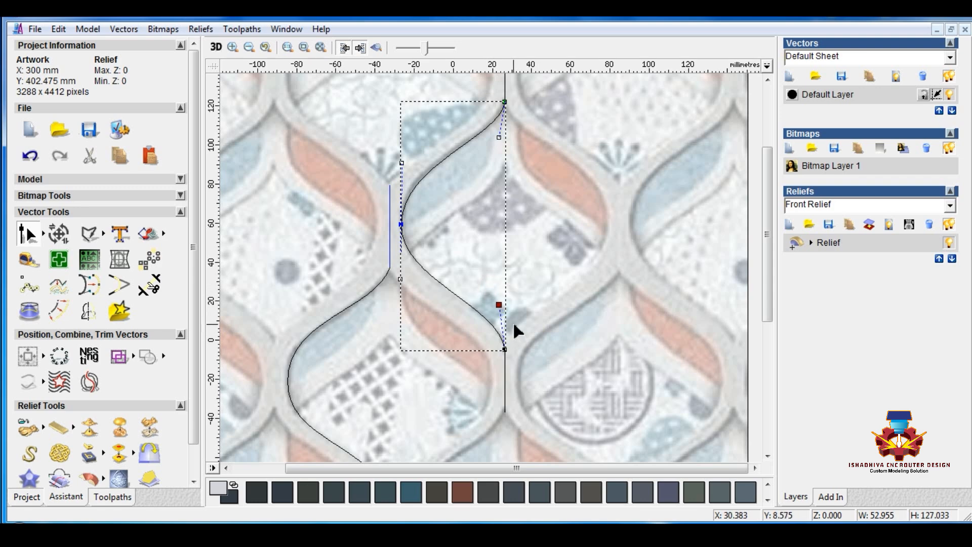
key("Up")
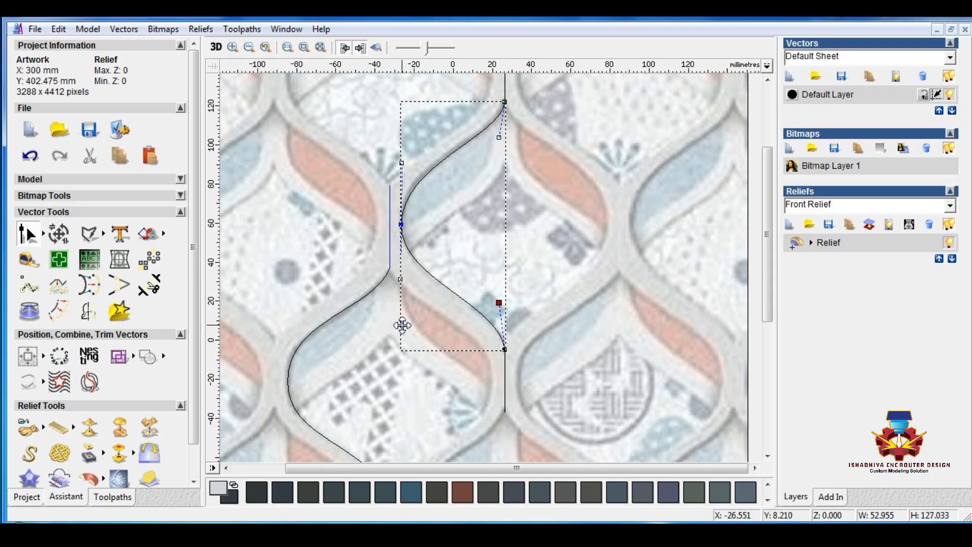
Lengthen the middle node's lower and upper handles by about 2 mm each, and finish editing the curve
left_click_drag(412, 288, 421, 278)
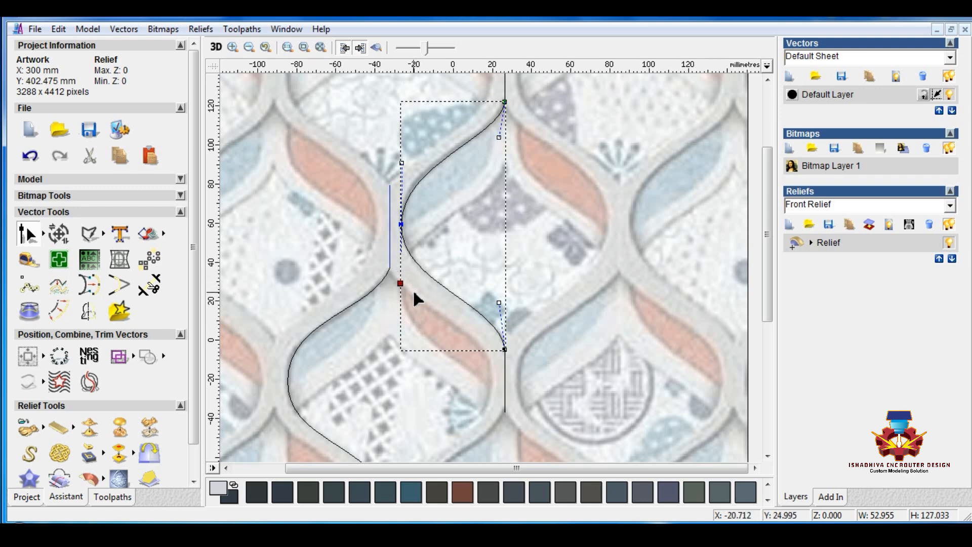
left_click_drag(384, 134, 422, 187)
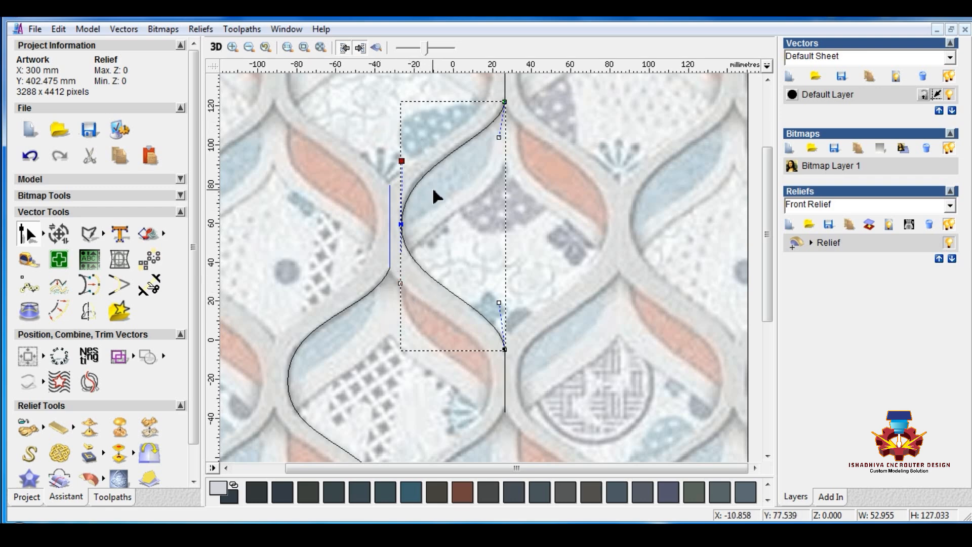
key("Up")
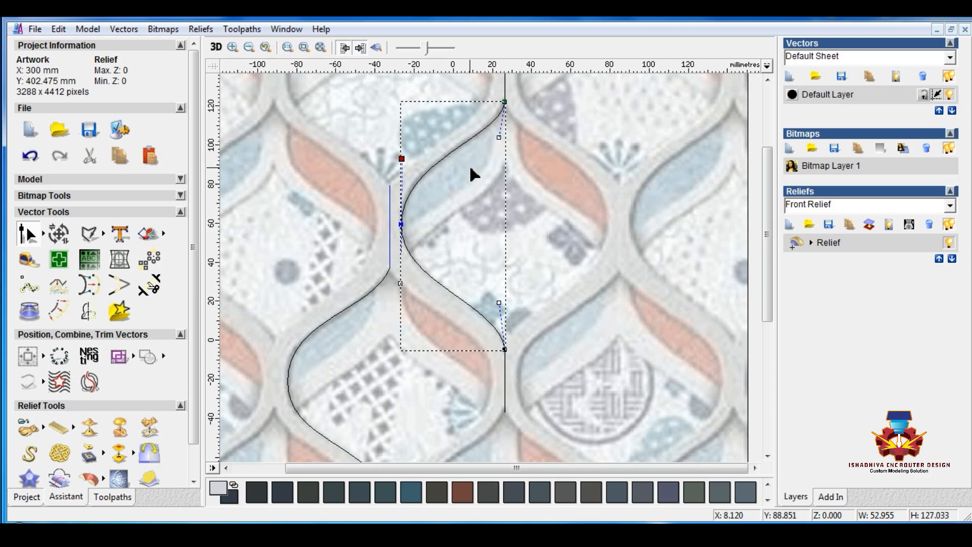
right_click(445, 205)
left_click(444, 201)
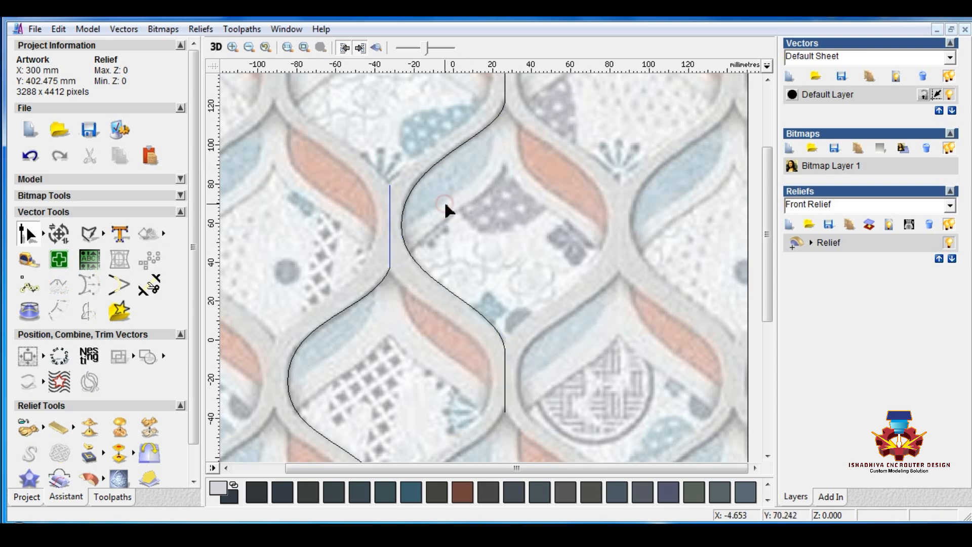
right_click(491, 248)
left_click(461, 223)
Mirror a copy of each of the two Bezier curves horizontally about its right side, keeping the originals
scroll(453, 296, "down", 1)
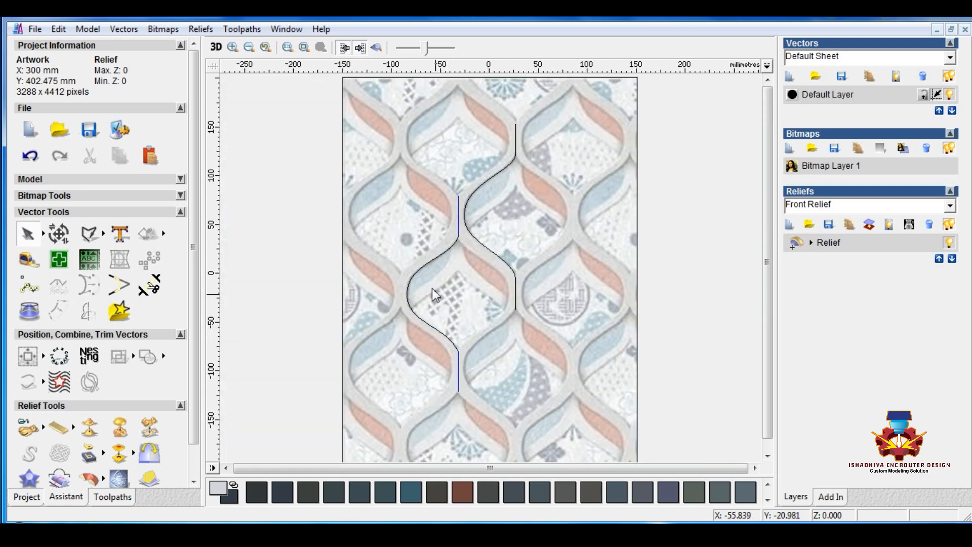
left_click(419, 270)
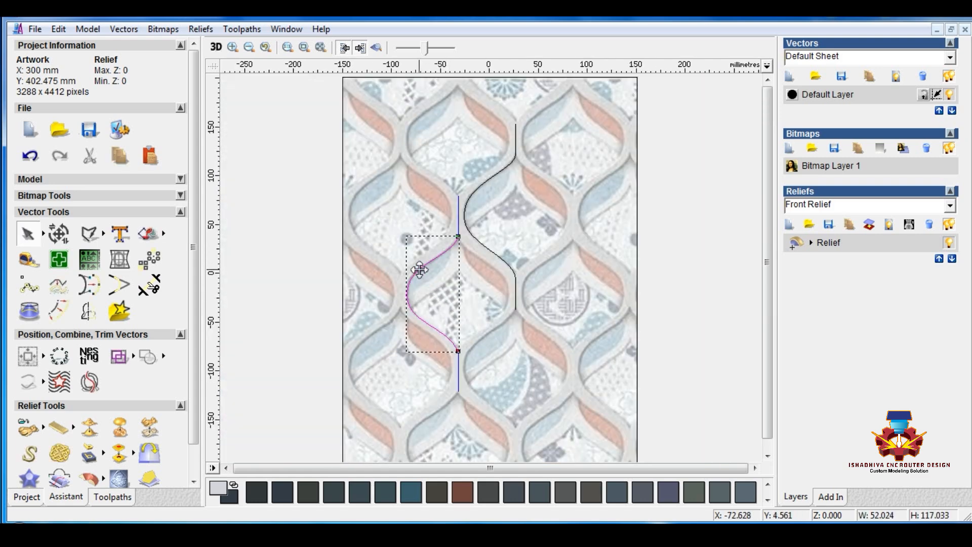
left_click(89, 311)
left_click(148, 202)
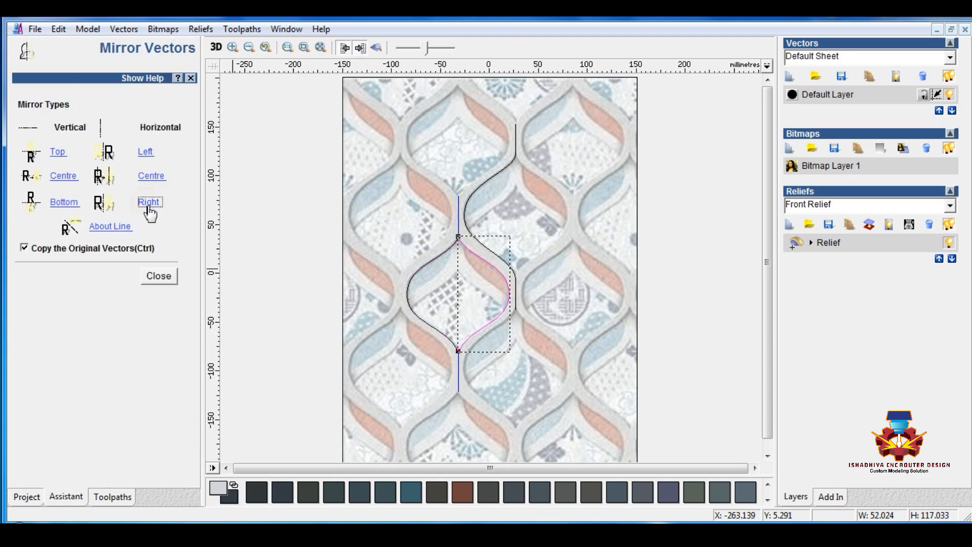
left_click(479, 187)
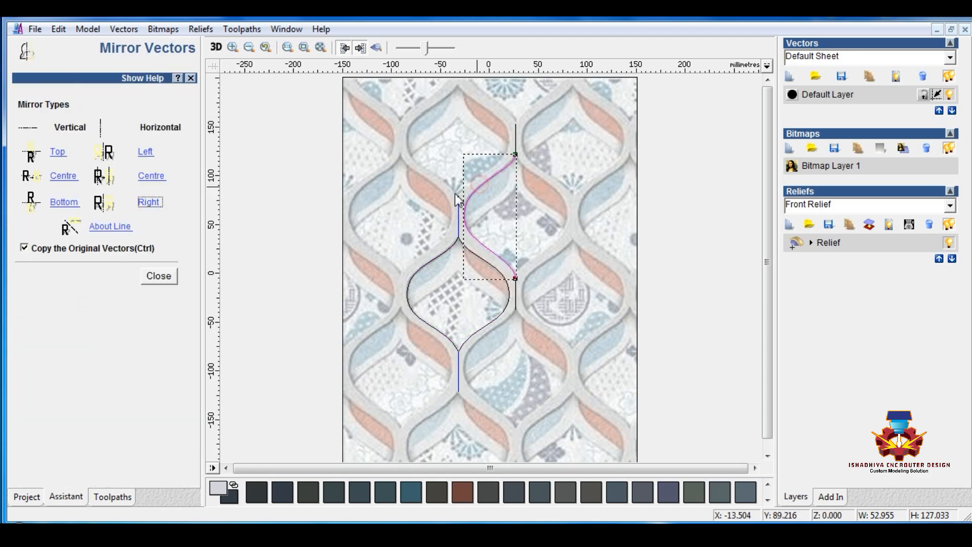
left_click(149, 202)
left_click(159, 276)
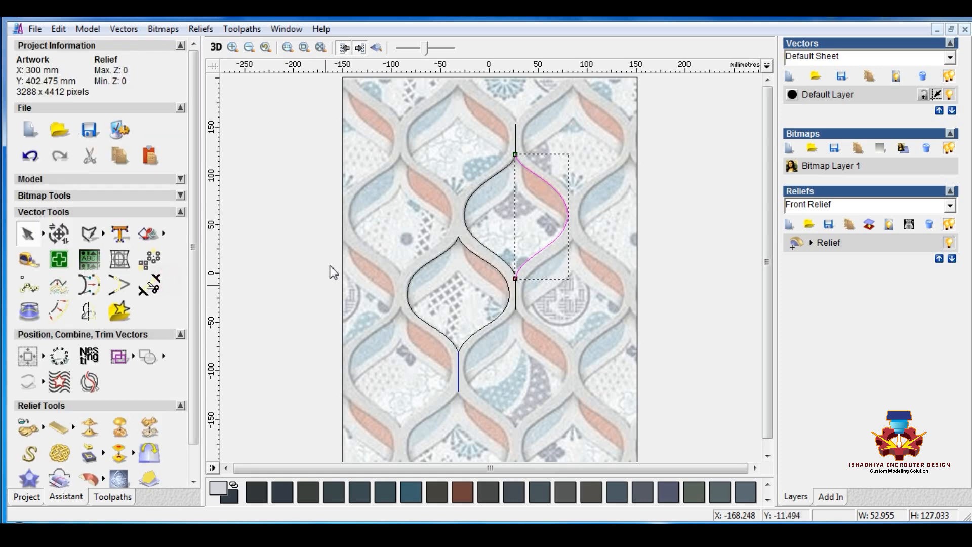
Copy the two ogee outlines with their lower connecting lines straight down twice, joining each copy to the previous one
left_click(352, 277)
scroll(402, 286, "down", 2)
left_click_drag(397, 169, 564, 357)
scroll(499, 299, "up", 2)
left_click_drag(399, 387, 557, 219)
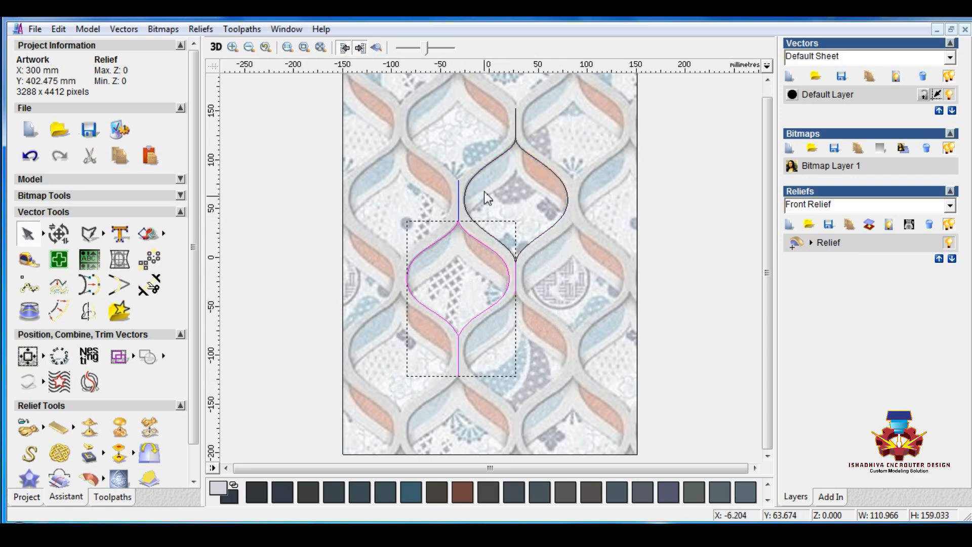
left_click(479, 171, "shift")
left_click(540, 169, "shift")
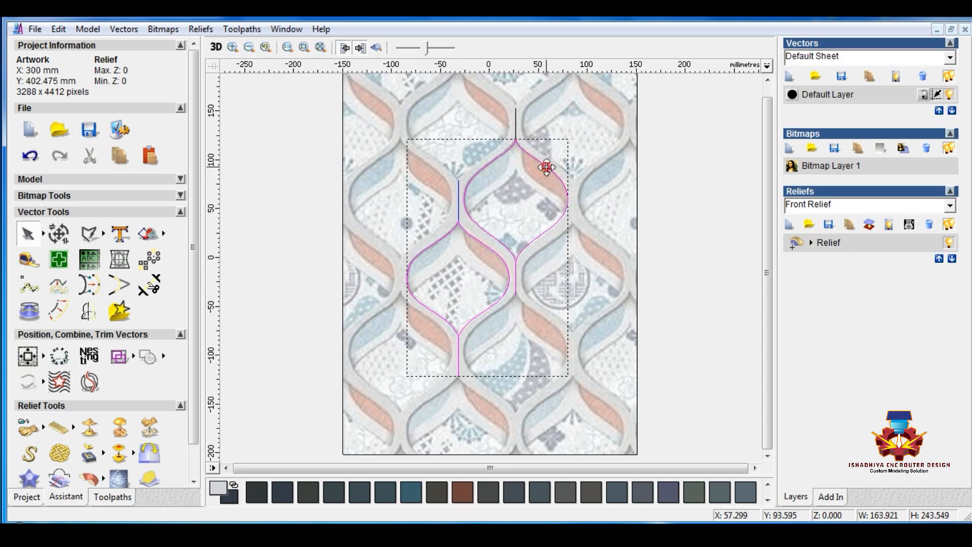
left_click_drag(520, 138, 517, 295)
scroll(527, 312, "down", 1)
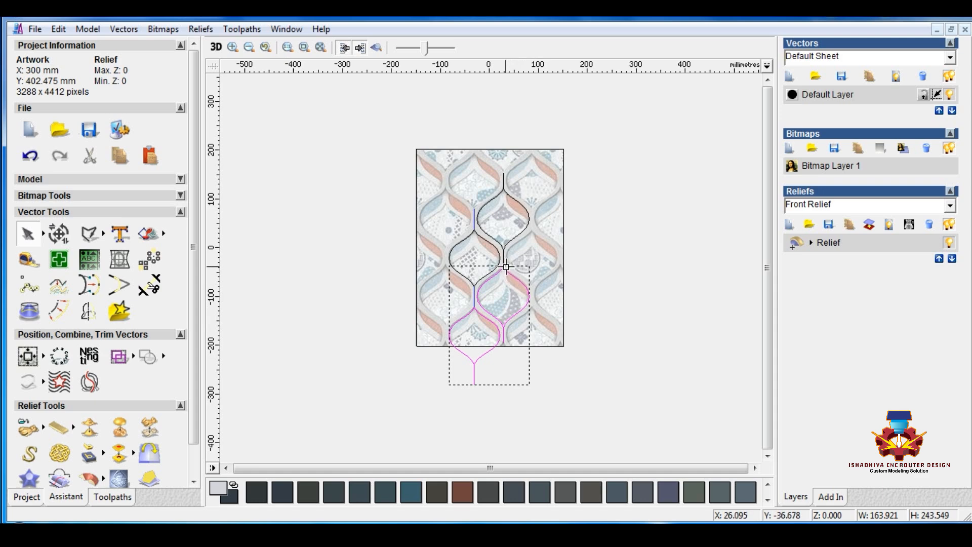
left_click_drag(505, 267, 504, 344, "ctrl")
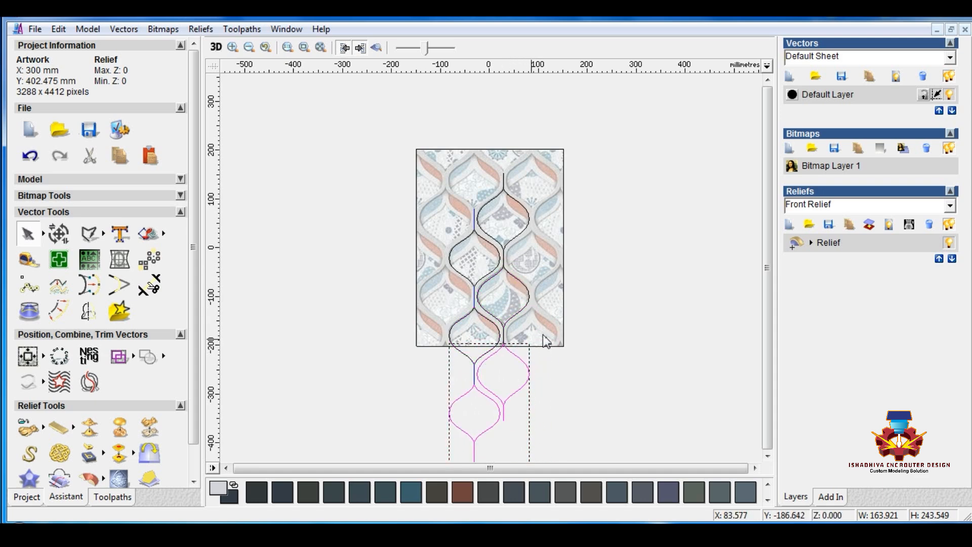
Place another copy of the outlines above the artwork and delete that copy's vertical connecting lines
left_click_drag(489, 432, 500, 120, "ctrl")
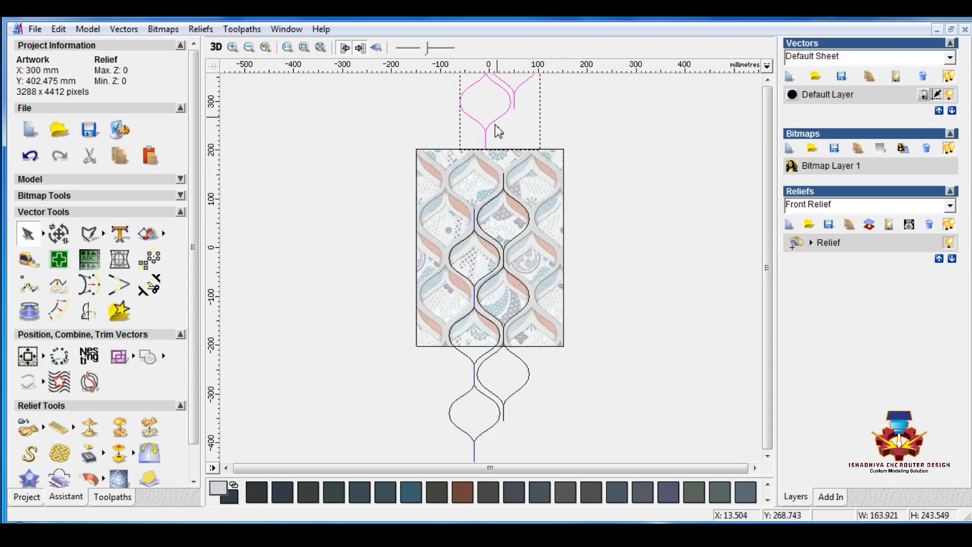
left_click(552, 135)
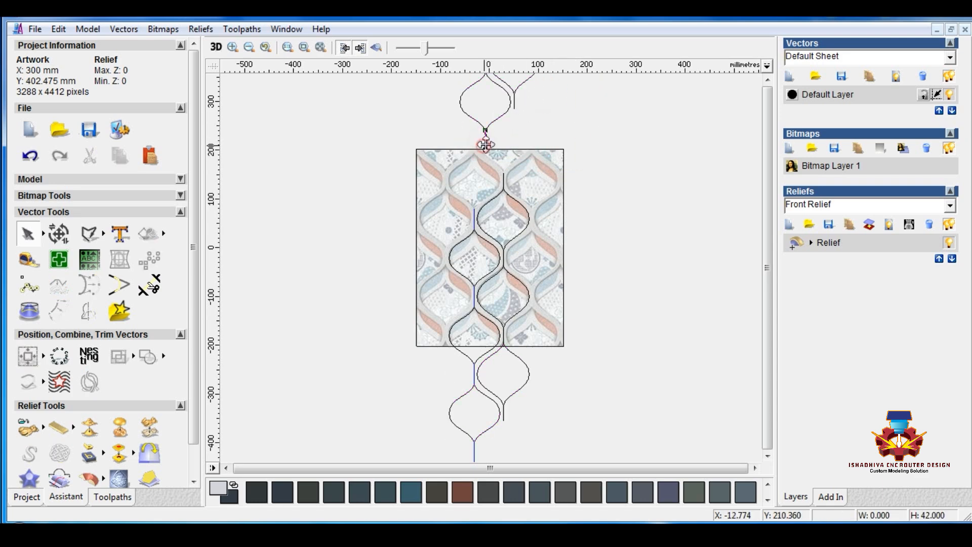
left_click(513, 107)
key("Delete")
Move the two ogee outlines above the artwork down so the lower tip snaps onto the left guide line's upper end
scroll(527, 141, "down", 1)
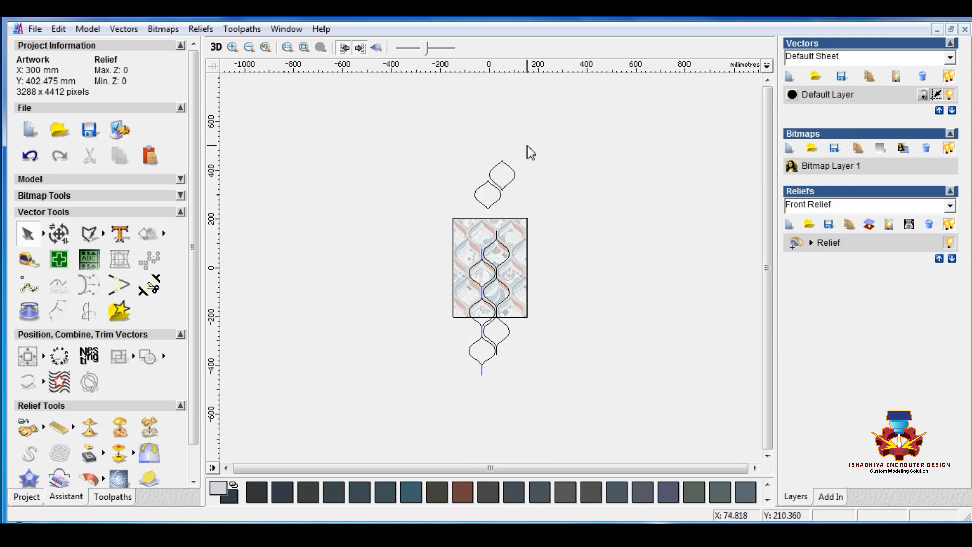
left_click_drag(466, 138, 555, 212)
scroll(490, 227, "up", 1)
scroll(491, 229, "up", 1)
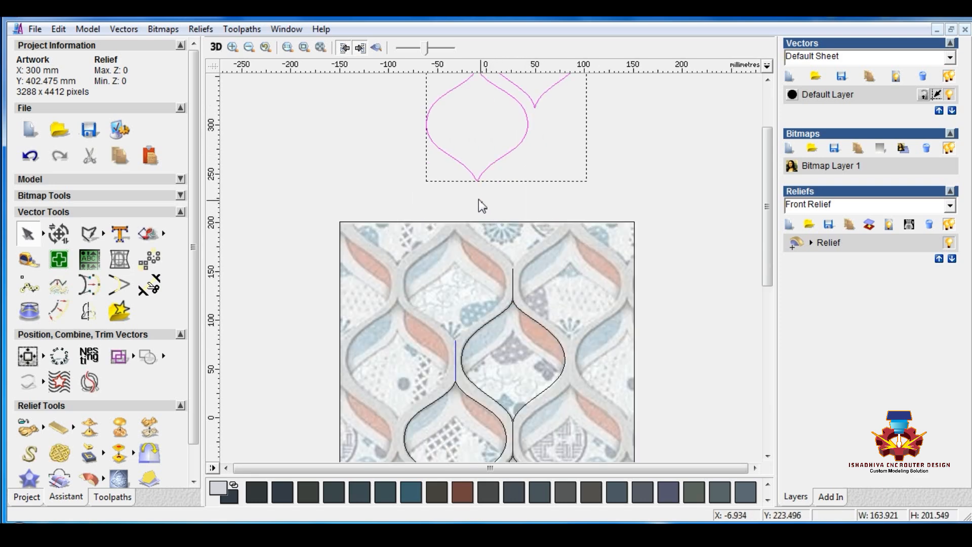
left_click_drag(477, 184, 456, 339)
scroll(456, 339, "down", 1)
left_click(612, 280)
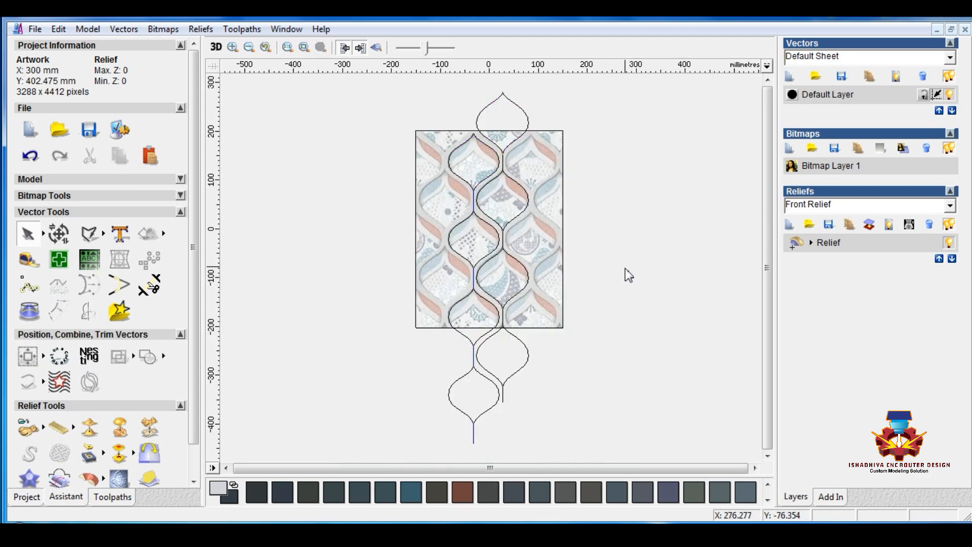
Select all the lattice vectors and paste a copy of them in place
scroll(532, 207, "up", 1)
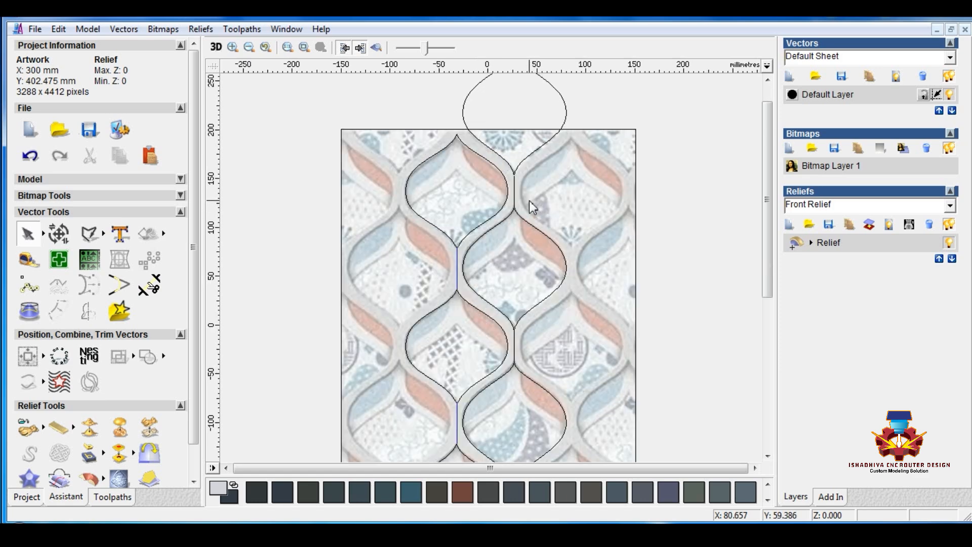
scroll(541, 236, "down", 1)
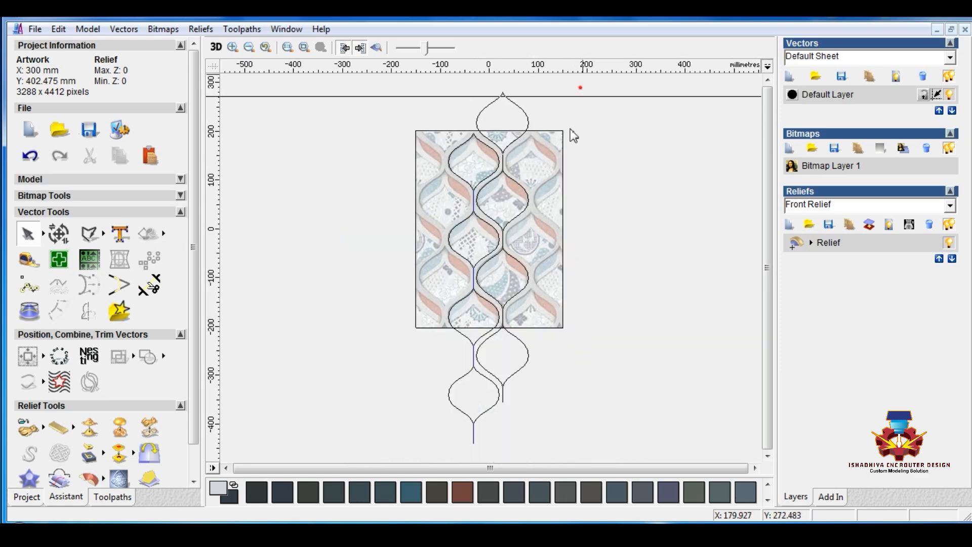
scroll(546, 210, "down", 1)
left_click_drag(561, 127, 443, 397)
scroll(497, 254, "up", 1)
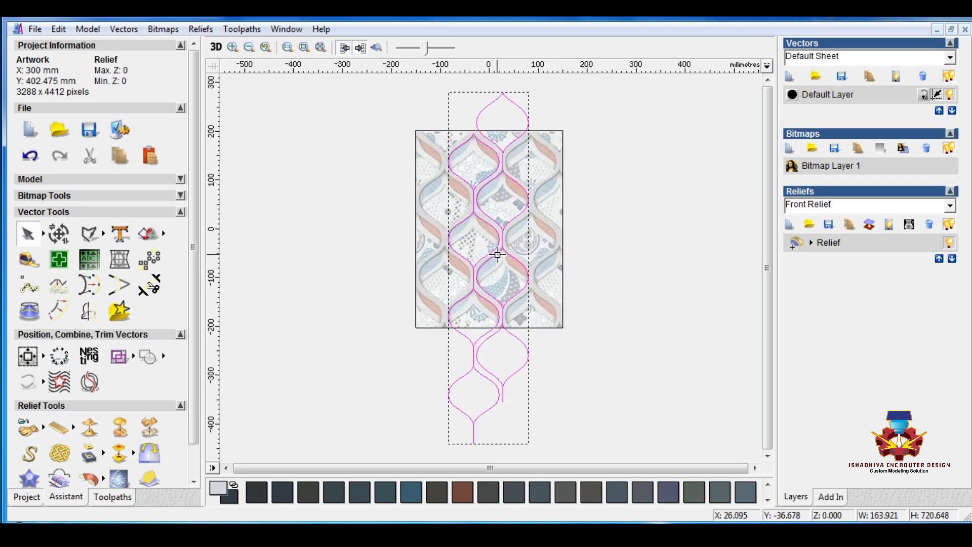
right_click(502, 187)
left_click(524, 209)
right_click(503, 183)
left_click(536, 224)
Nudge the pasted lattice copy about 120 mm right onto the neighbouring columns of the pattern
key("Right")
key("Right")
key("Right")
key("Right")
key("Right")
key("Right")
key("Right")
key("Right")
key("Right")
key("Right")
key("Right")
key("Right")
key("Right")
key("Right")
key("Right")
key("Right")
key("Right")
key("Right")
key("Right")
key("Right")
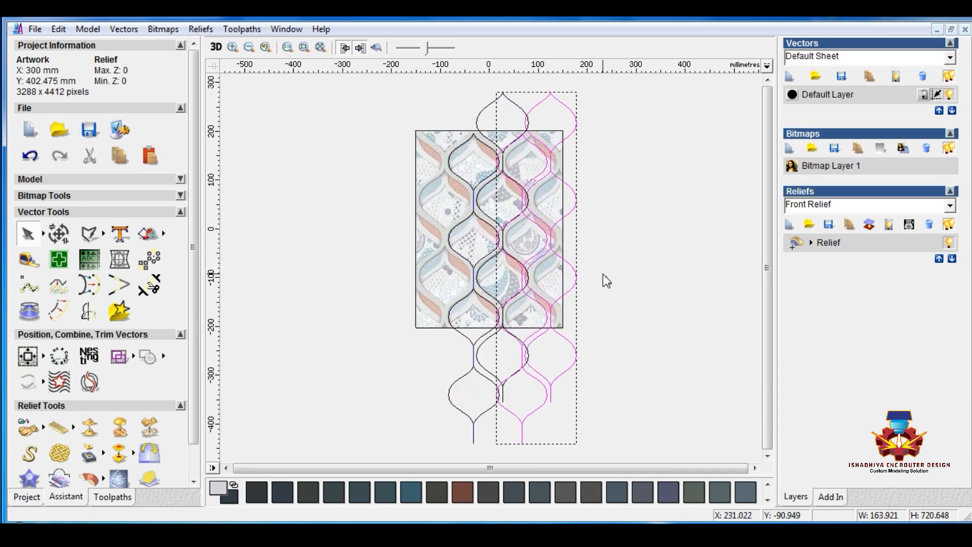
key("Right")
key("Right")
key("Right")
key("Right")
key("Right")
key("Right")
key("Right")
key("Right")
key("Right")
key("Right")
key("Right")
key("Right")
scroll(530, 155, "up", 6)
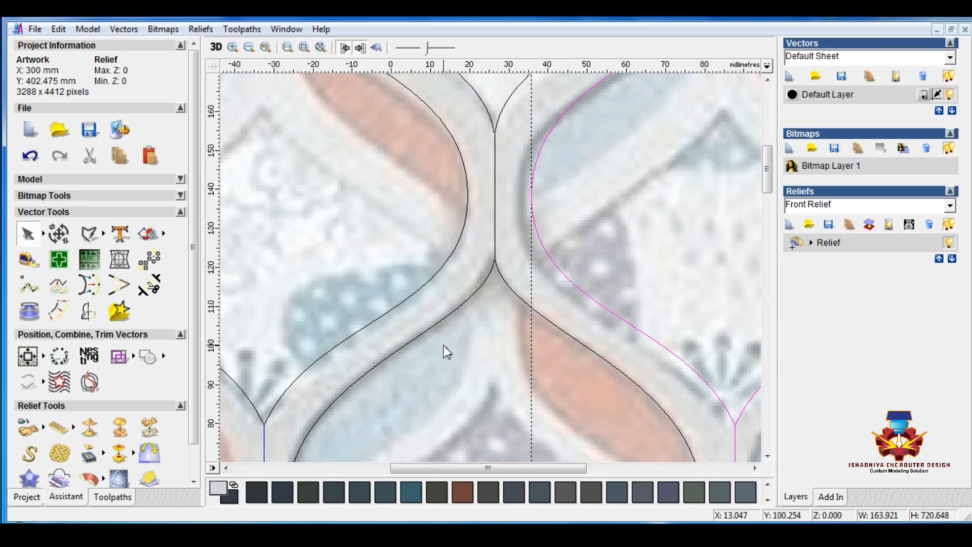
Fine-tune the pasted copy about 1 mm left to fit the lattice edge on the bitmap
key("Left")
key("Left")
key("Left")
key("Left")
key("Left")
key("Left")
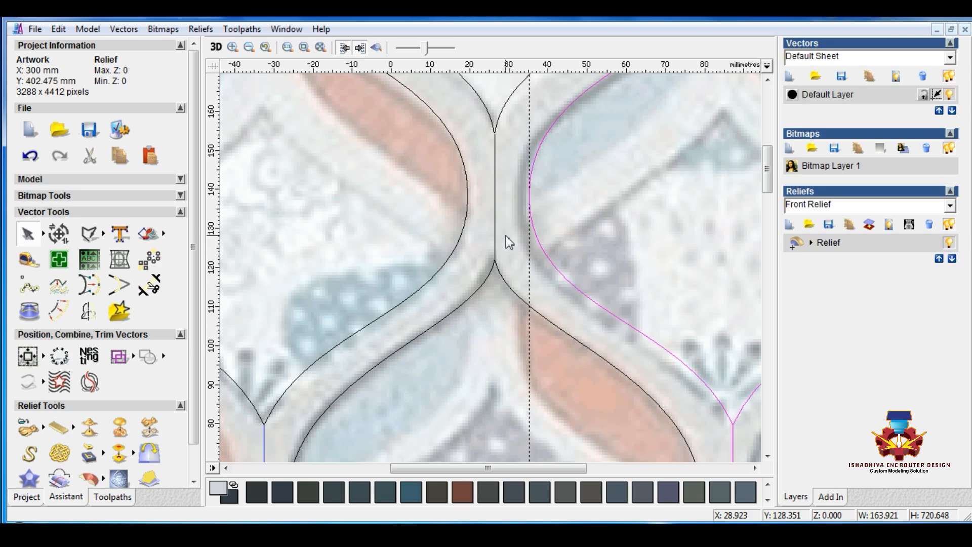
scroll(521, 213, "up", 2)
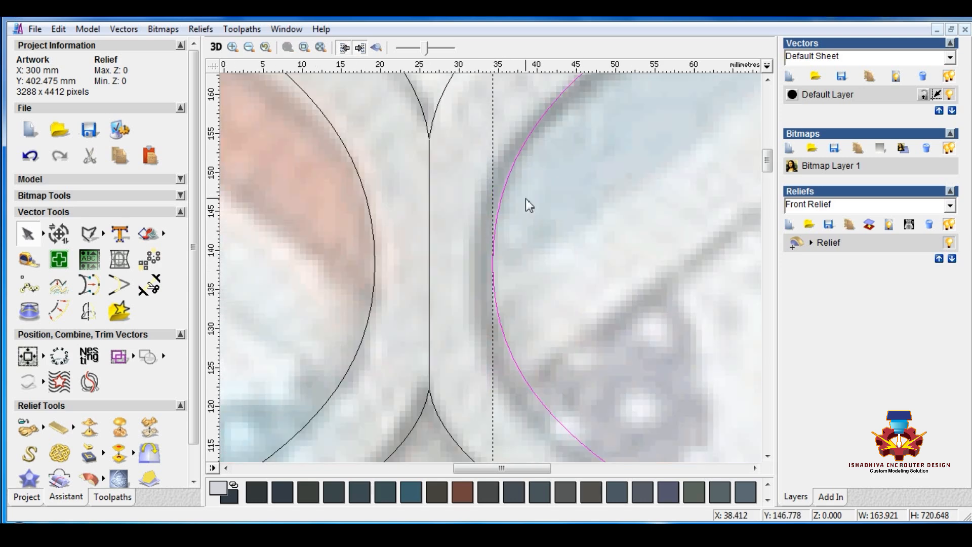
key("Right")
Group the vectors of the pasted lattice copy and deselect them
right_click(515, 244)
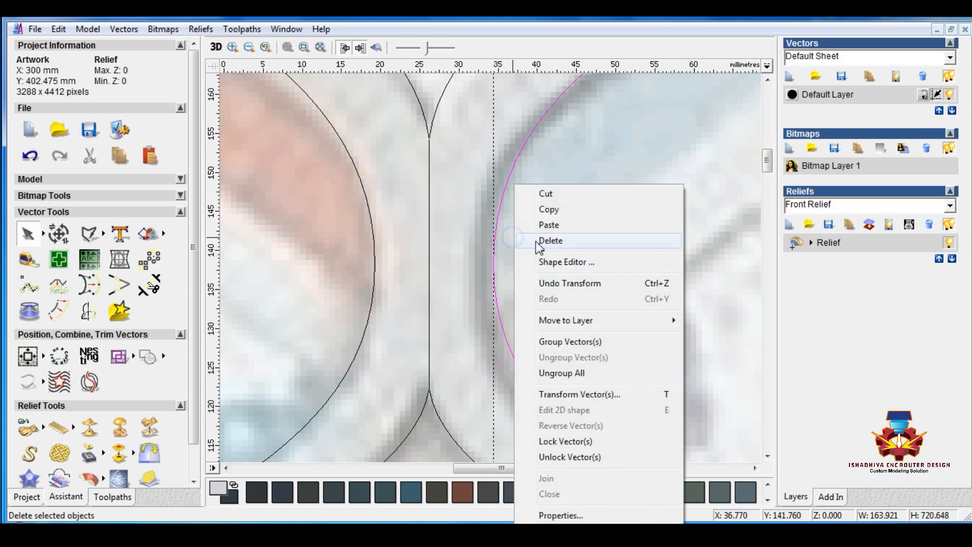
left_click(565, 342)
left_click(560, 294)
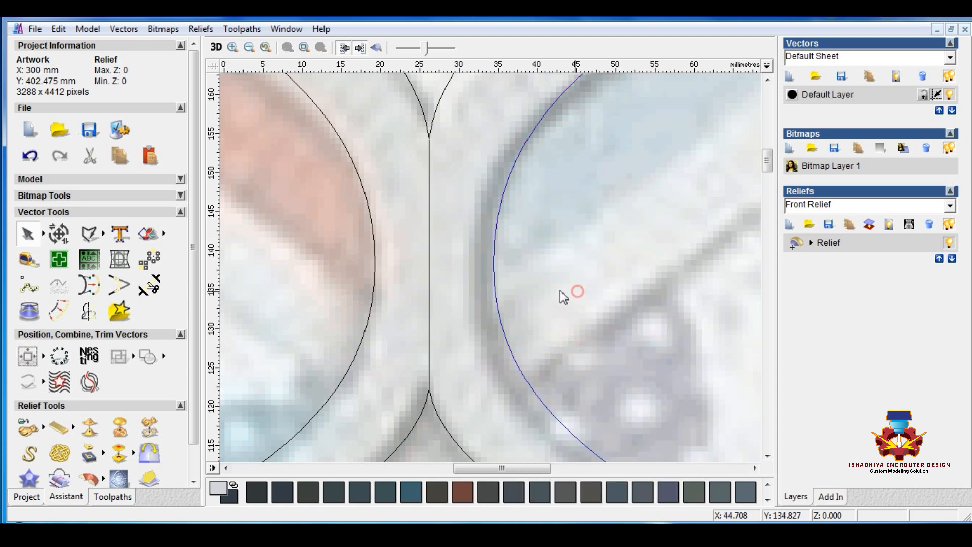
Draw a horizontal polyline about 7 mm long from the left ogee's rightmost point to the central vertical line at Y 138.355
left_click(88, 234)
left_click(375, 264)
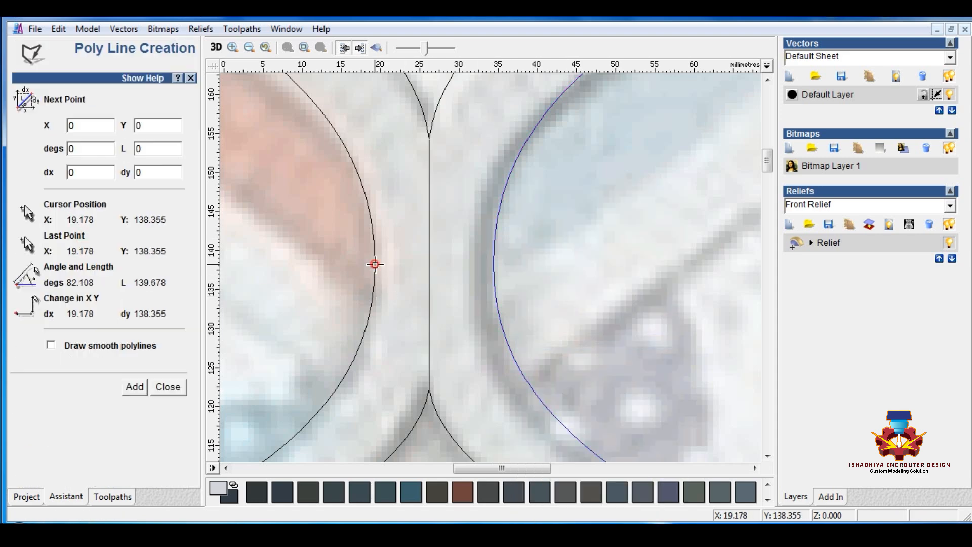
left_click(429, 264)
right_click(440, 252)
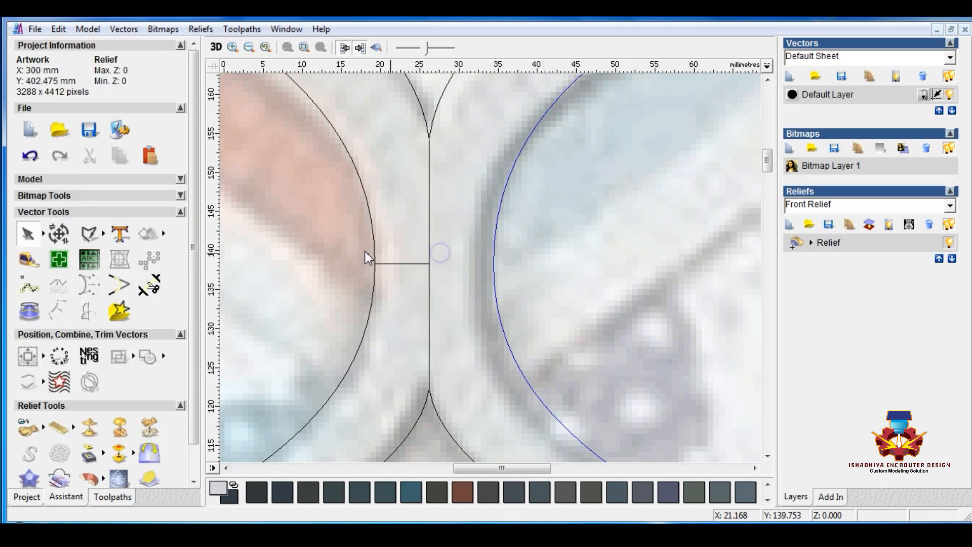
Copy the horizontal spacer line about 7 mm right so the copy continues from the central vertical line toward the right ogee
left_click_drag(354, 251, 472, 297)
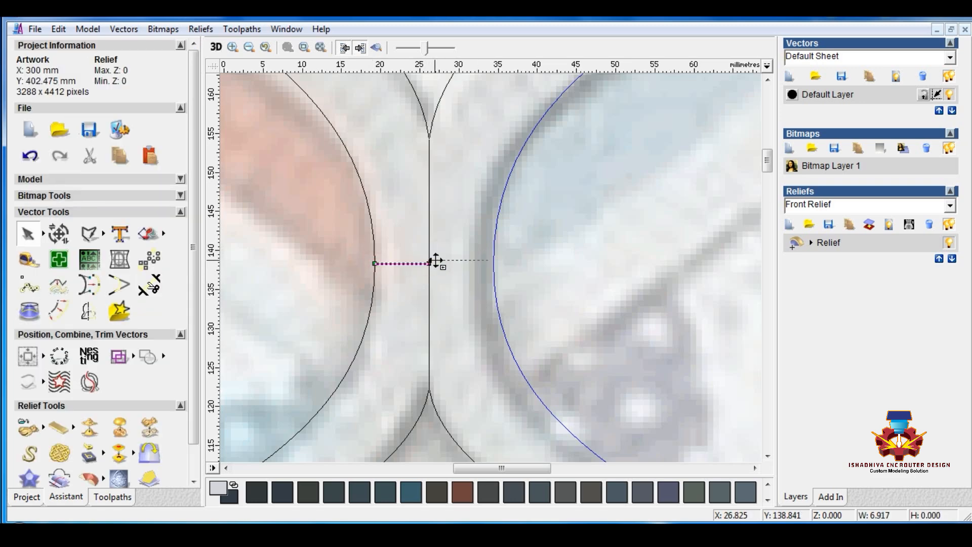
left_click_drag(425, 263, 493, 269)
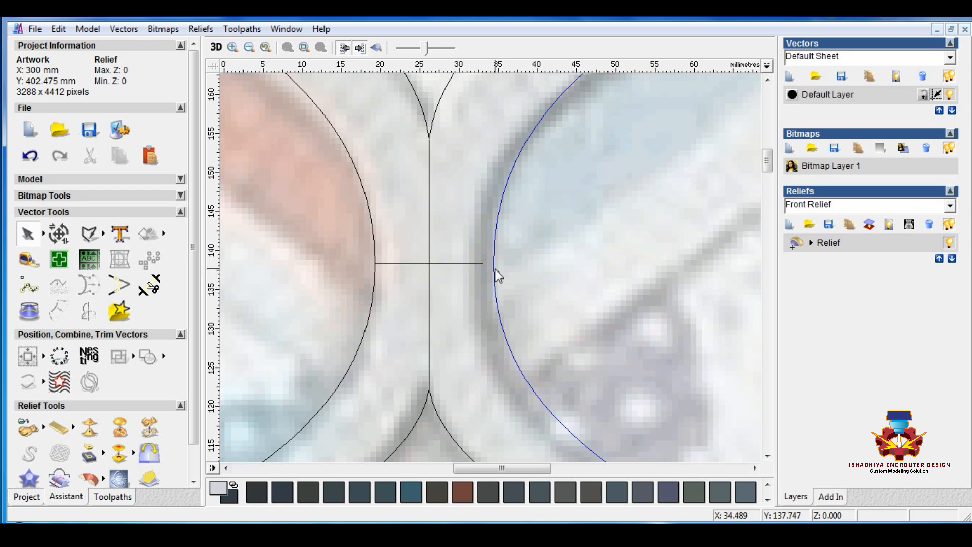
Nudge the grouped right lattice about 1.5 mm left until its ogee touches the spacer's right end at about X 33
scroll(492, 269, "up", 3)
key("Left")
key("Left")
key("Left")
key("Left")
key("Left")
key("Left")
key("Left")
key("Left")
key("Left")
key("Left")
key("Left")
key("Left")
key("Left")
key("Left")
key("Left")
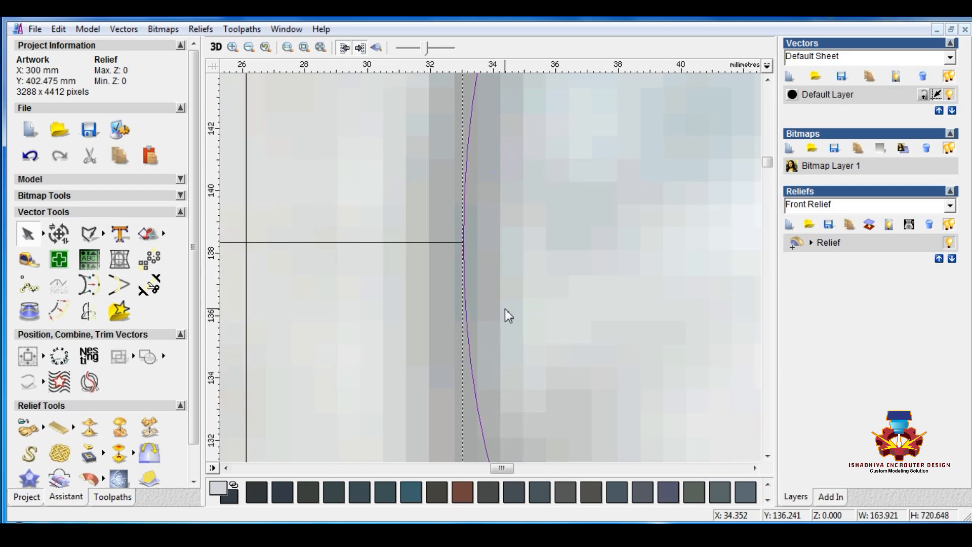
scroll(501, 314, "down", 3)
scroll(498, 310, "down", 3)
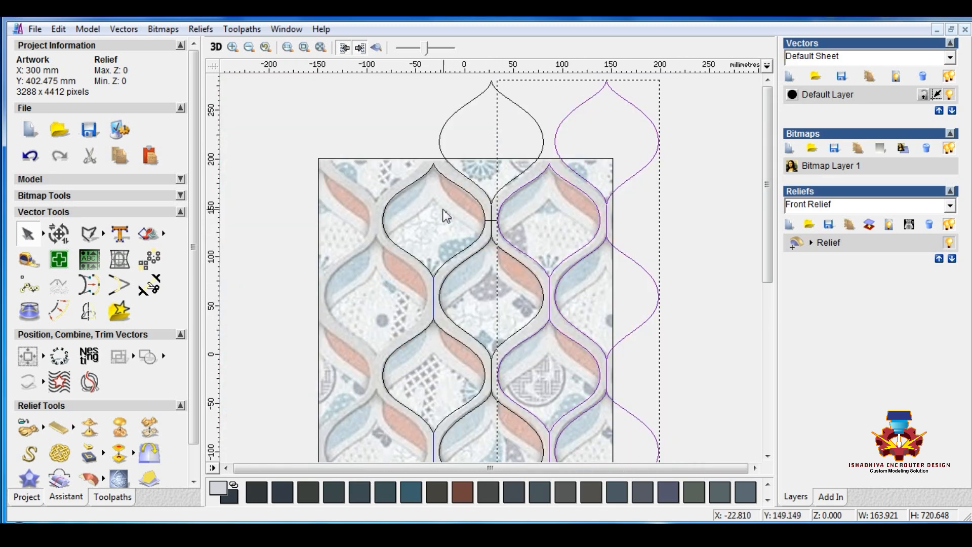
Select both spacer line segments and move them left so their right end meets the left ogee's outermost point at X -84.871
left_click_drag(459, 205, 500, 233)
left_click(503, 232)
left_click(516, 219)
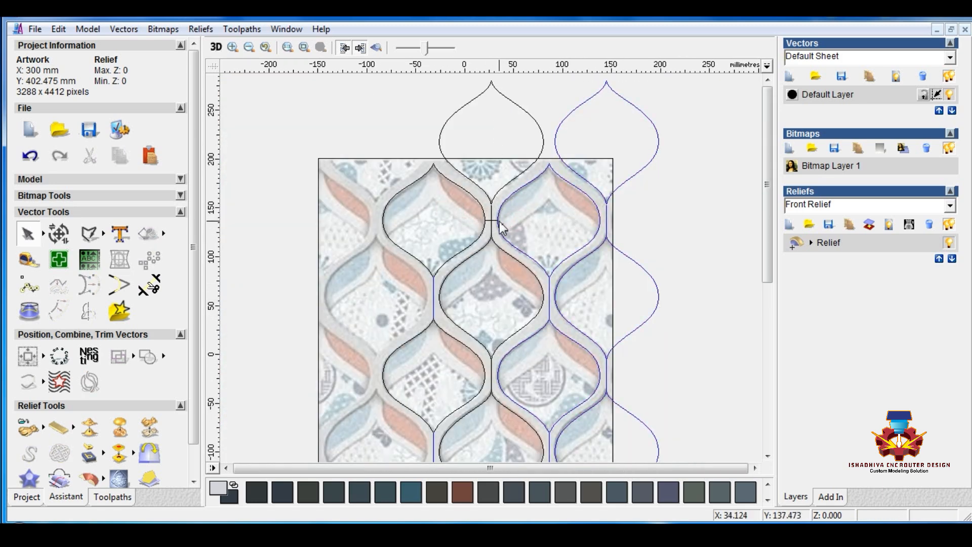
left_click(495, 221)
scroll(486, 231, "up", 1)
left_click_drag(462, 232, 515, 253)
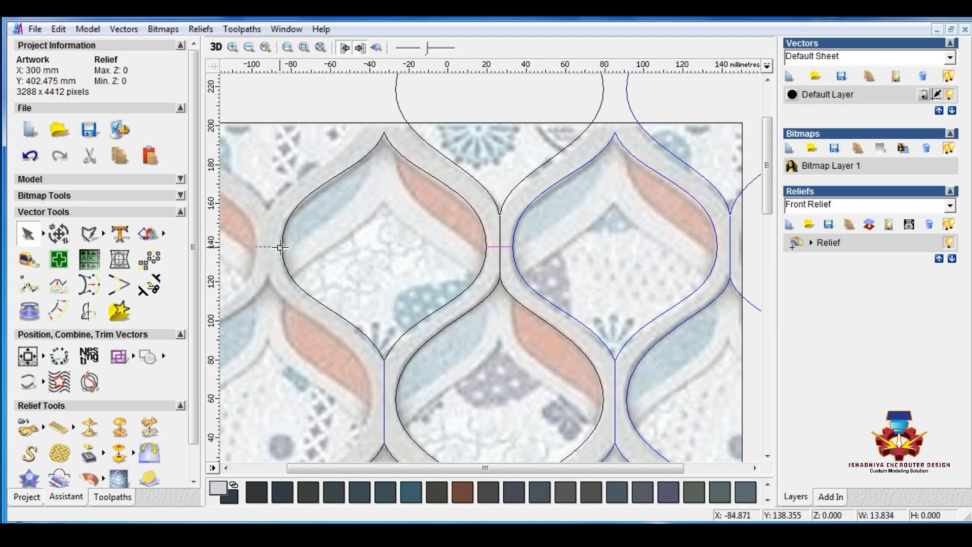
scroll(414, 287, "down", 2)
Copy and paste the right lattice group, and nudge the copy left onto the pattern's leftmost columns near the relocated spacer line
left_click(566, 216)
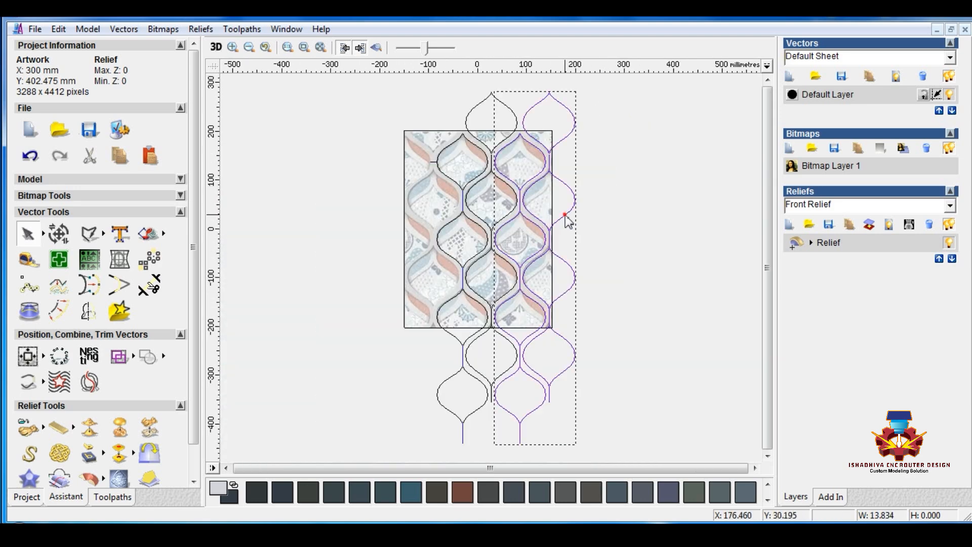
right_click(566, 215)
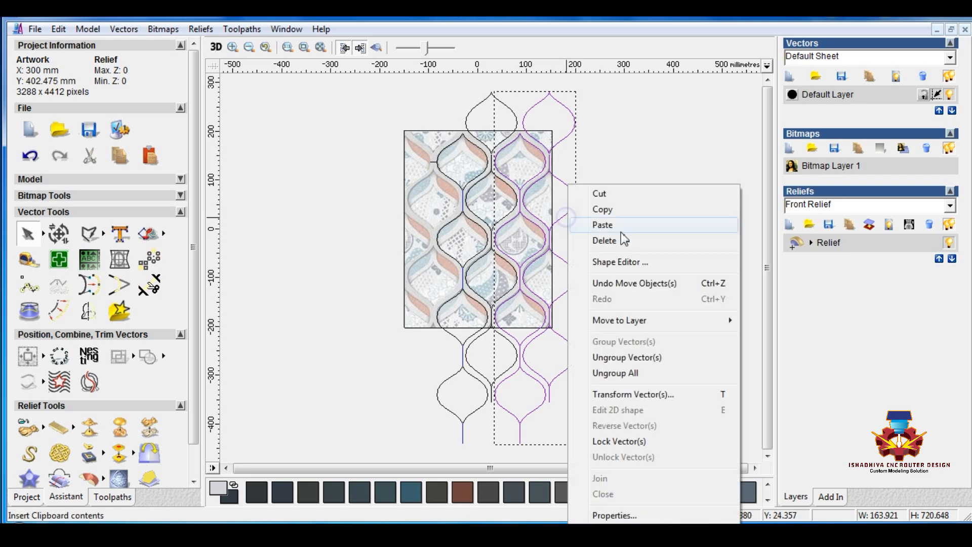
left_click(602, 210)
scroll(623, 241, "down", 2)
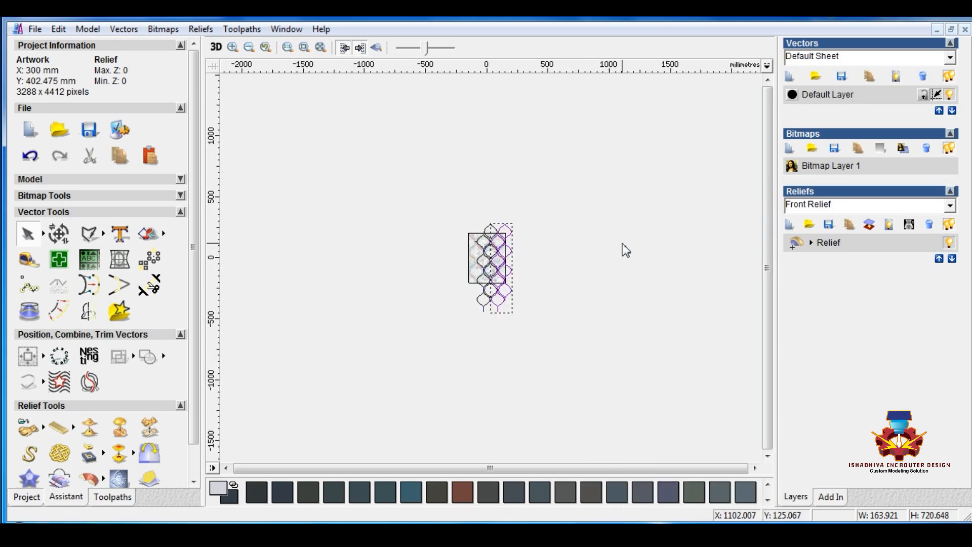
key("Left")
key("Left")
key("Left")
key("Left")
key("Left")
key("Left")
key("Left")
key("Left")
key("Left")
key("Left")
key("Left")
key("Left")
key("Left")
key("Left")
key("Left")
scroll(500, 242, "up", 3)
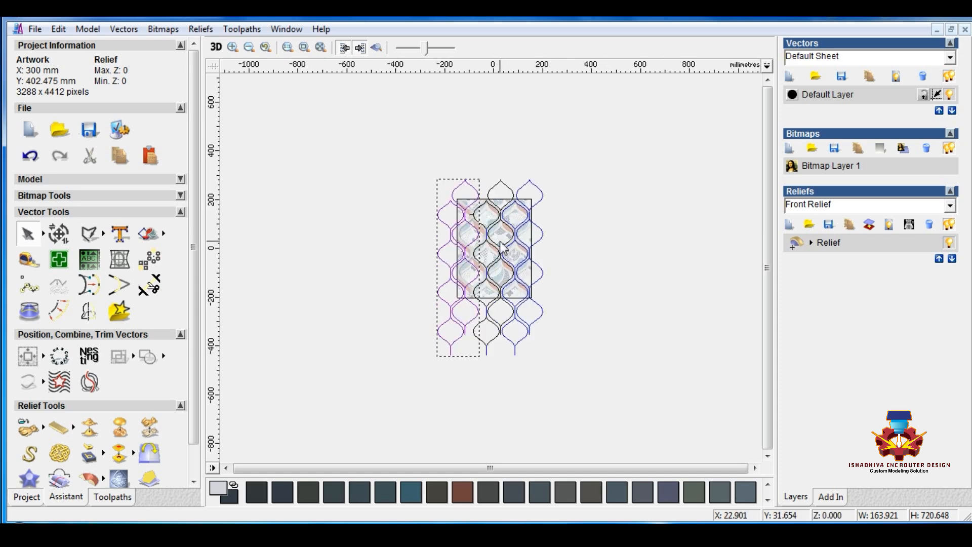
scroll(416, 130, "up", 2)
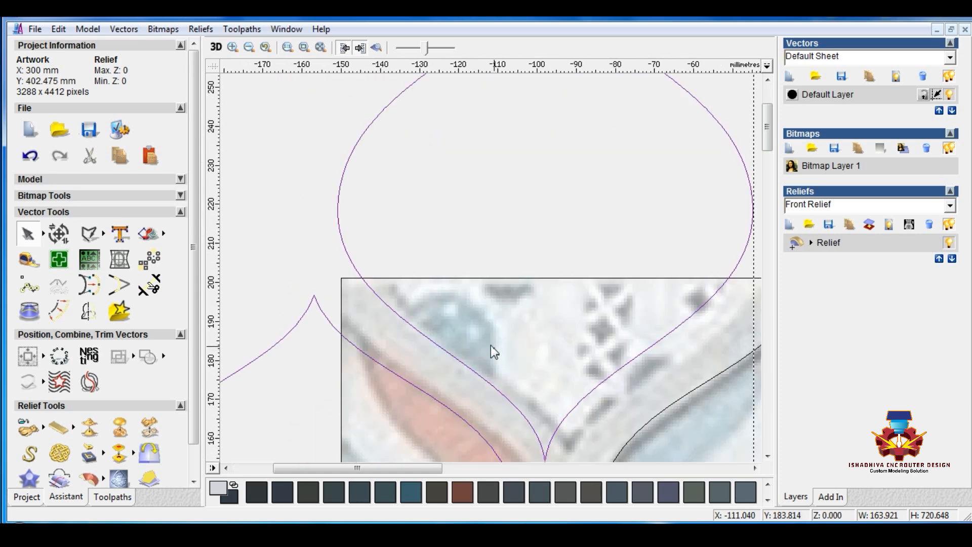
scroll(491, 344, "down", 1)
scroll(477, 324, "up", 4)
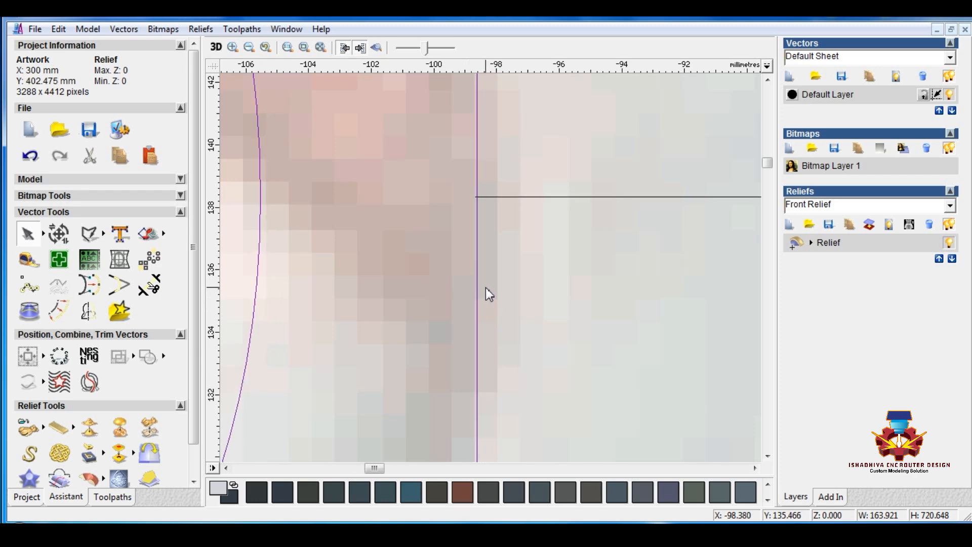
scroll(485, 287, "down", 2)
scroll(485, 289, "down", 5)
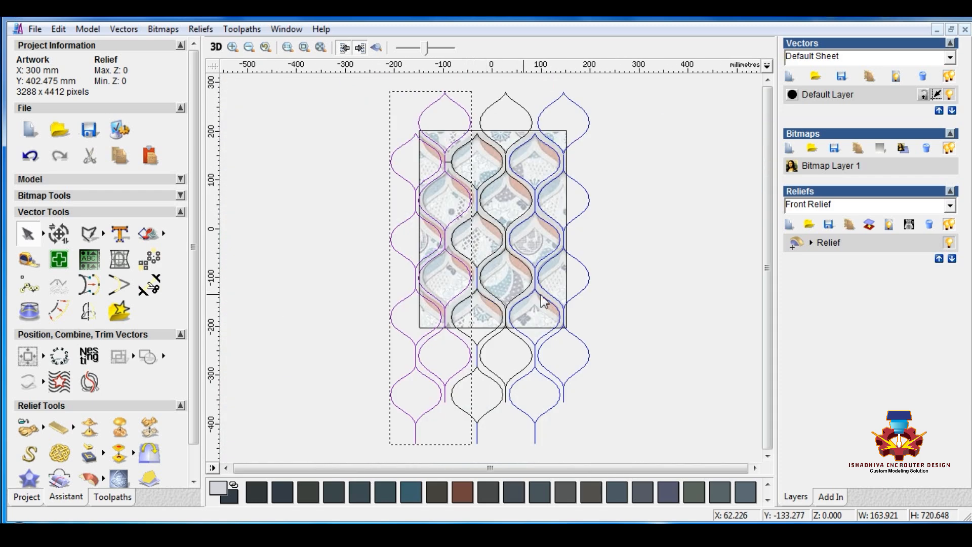
Select the left lattice copy and nudge it about 5 mm right toward the middle lattice
left_click_drag(367, 146, 509, 180)
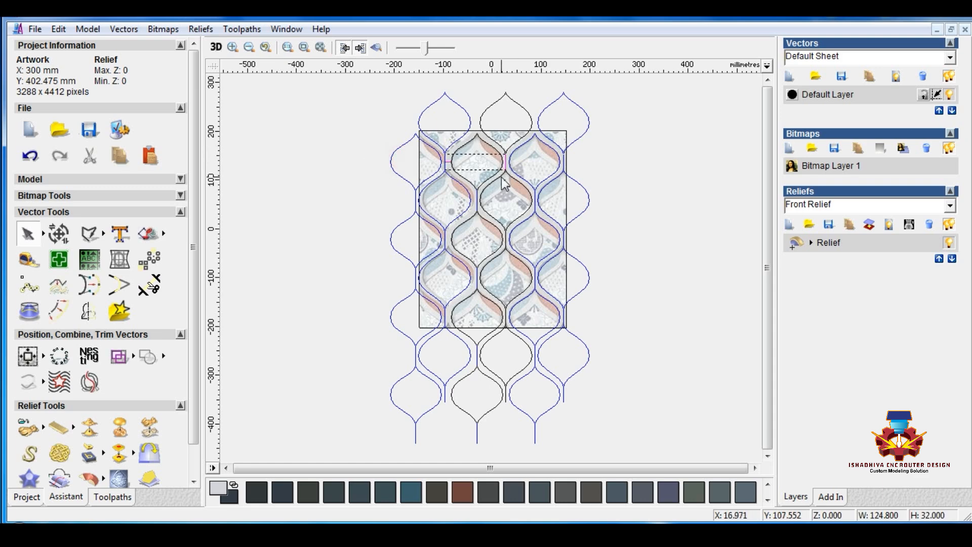
left_click(679, 177)
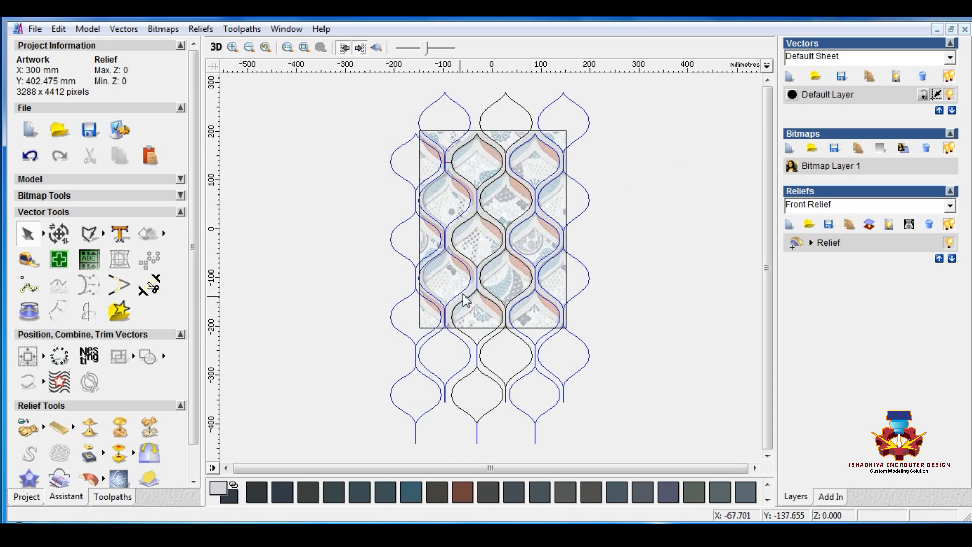
scroll(465, 291, "up", 2)
scroll(469, 274, "up", 2)
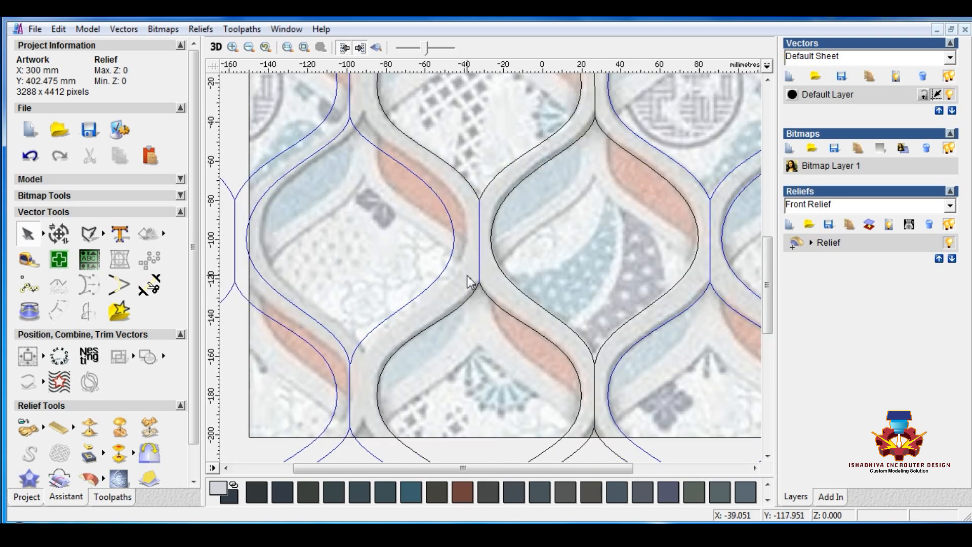
scroll(470, 283, "down", 3)
scroll(469, 232, "up", 1)
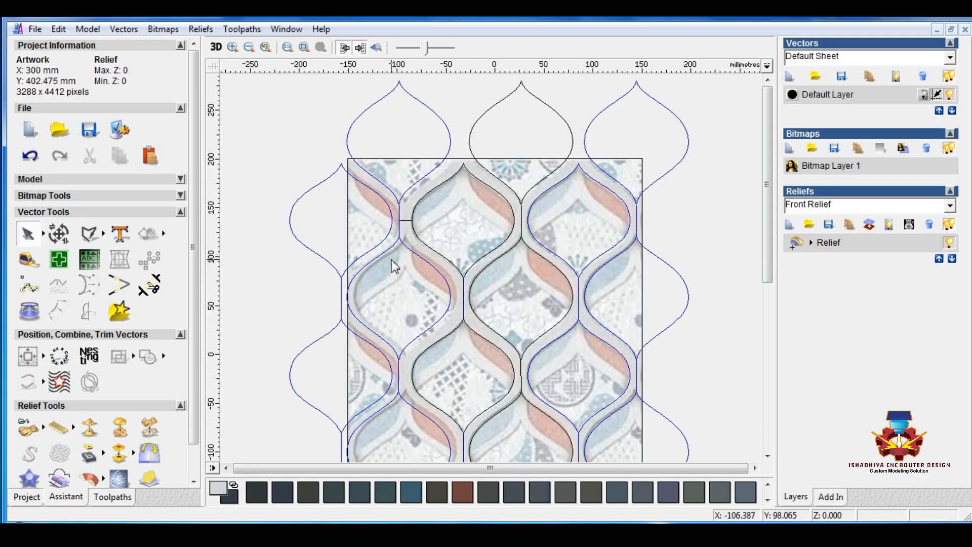
left_click(371, 254)
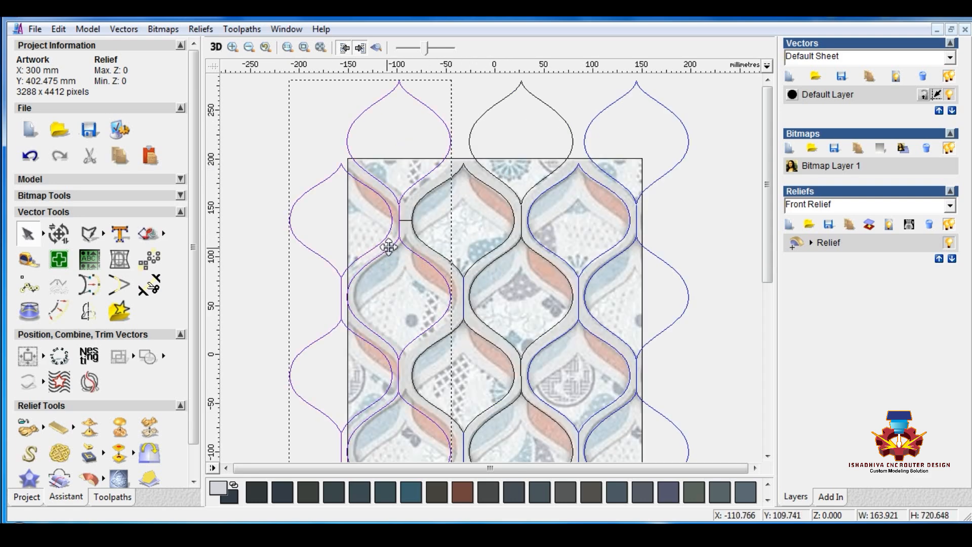
key("Right")
key("Right")
key("Right")
key("Right")
key("Right")
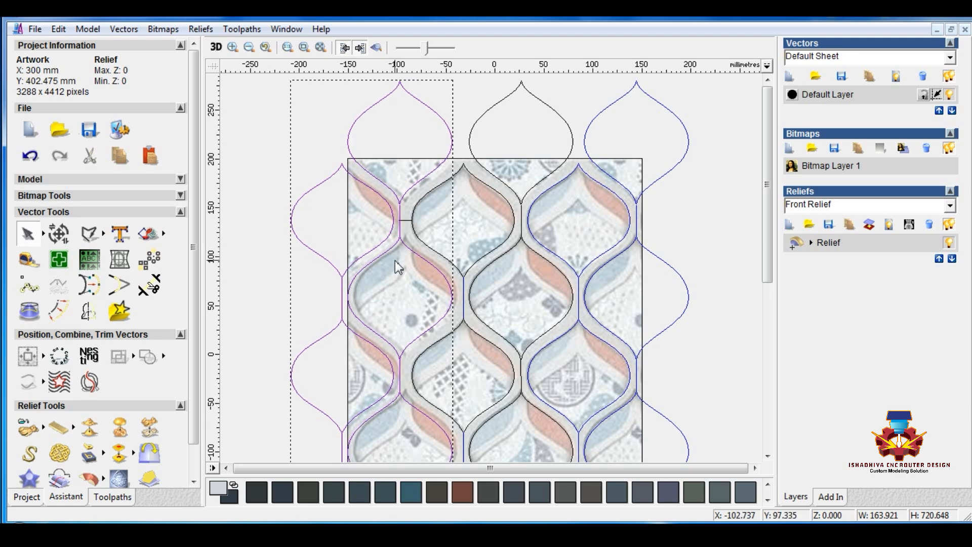
Snap the left lattice copy's vertical line to the midpoint of the spacer line and deselect the copy
scroll(395, 260, "up", 4)
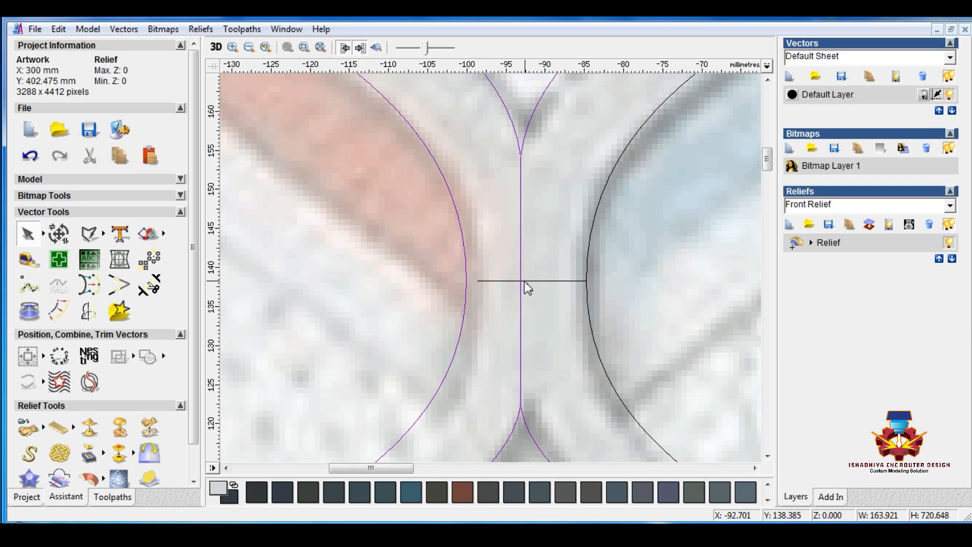
left_click_drag(520, 282, 535, 281)
scroll(512, 323, "down", 4)
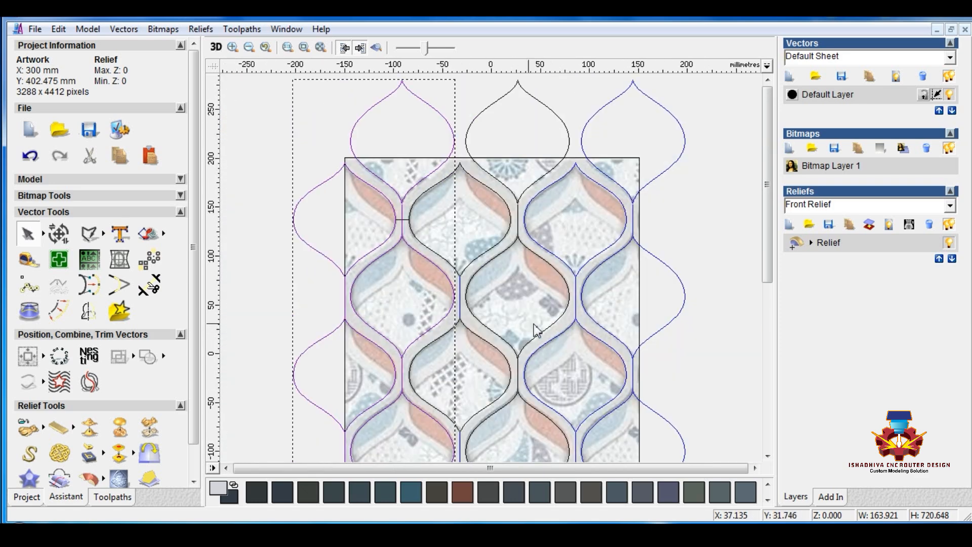
left_click(707, 254)
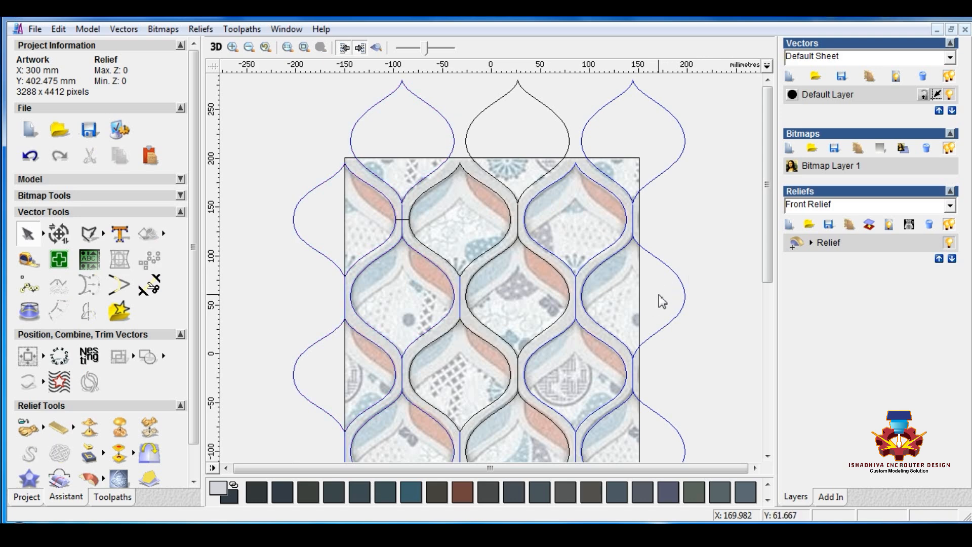
Select all lattice vectors and ungroup all of them
scroll(658, 297, "down", 2)
scroll(593, 324, "down", 2)
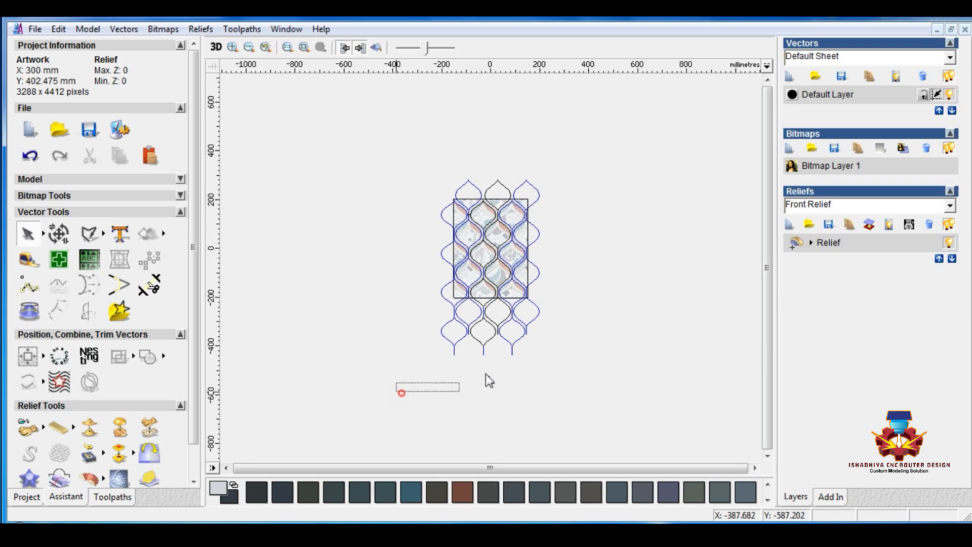
left_click_drag(485, 381, 576, 346)
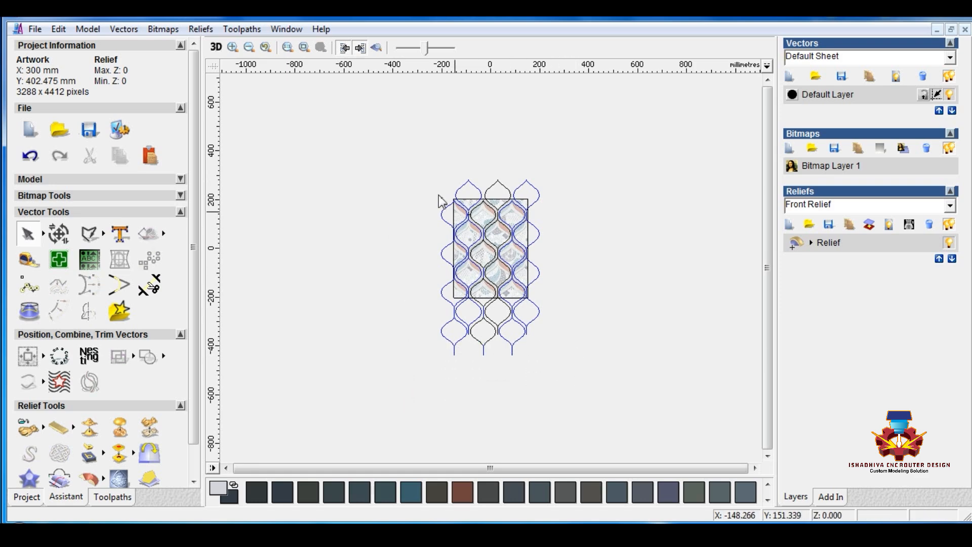
left_click_drag(390, 146, 606, 406)
right_click(486, 256)
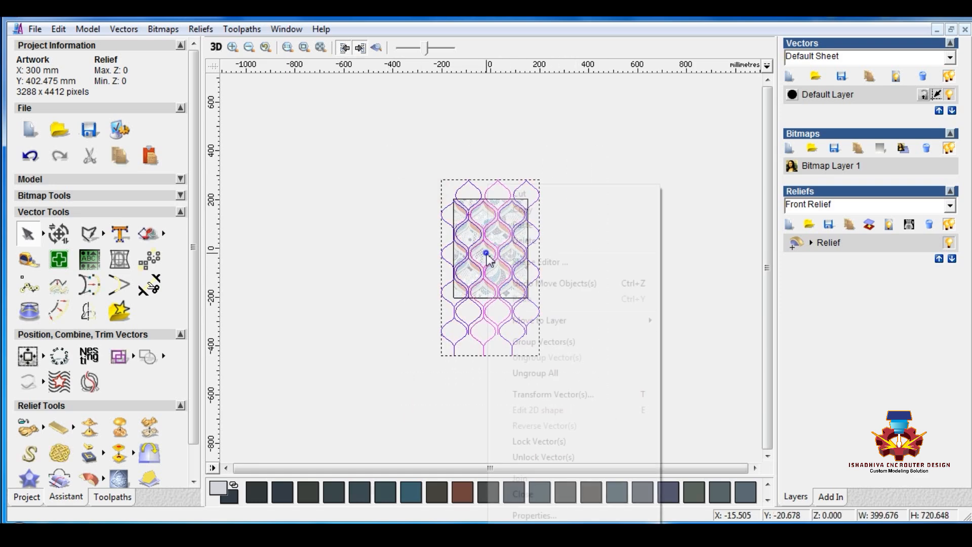
left_click(541, 373)
Delete the vertical connecting lines row by row from the lowest tips up through the lattice's middle
left_click(471, 387)
left_click_drag(406, 373, 551, 339)
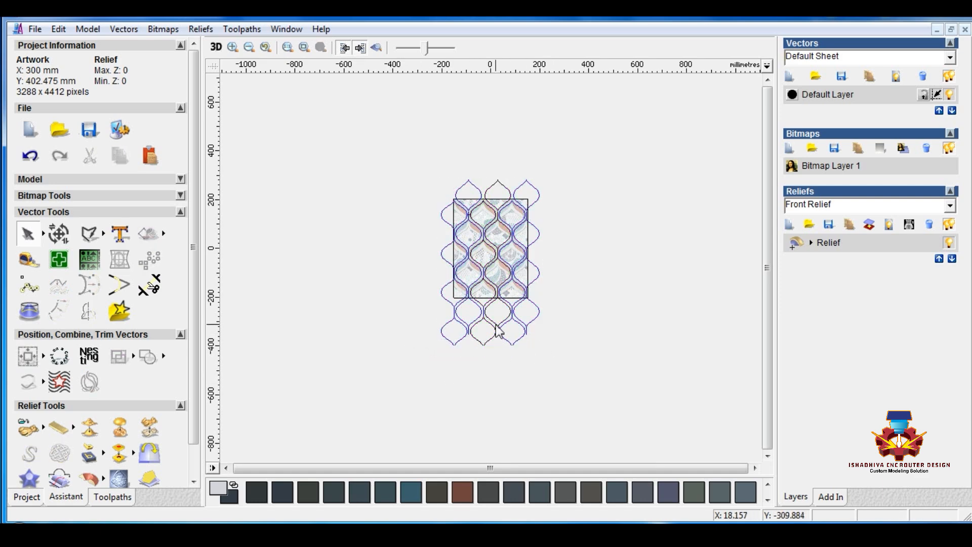
scroll(496, 326, "up", 2)
left_click_drag(377, 342, 599, 390)
left_click_drag(382, 387, 609, 423)
left_click_drag(387, 313, 574, 347)
left_click_drag(395, 273, 634, 319)
left_click_drag(372, 233, 599, 268)
Delete the remaining vertical connecting lines in the upper rows together with the horizontal spacer line
left_click(404, 191)
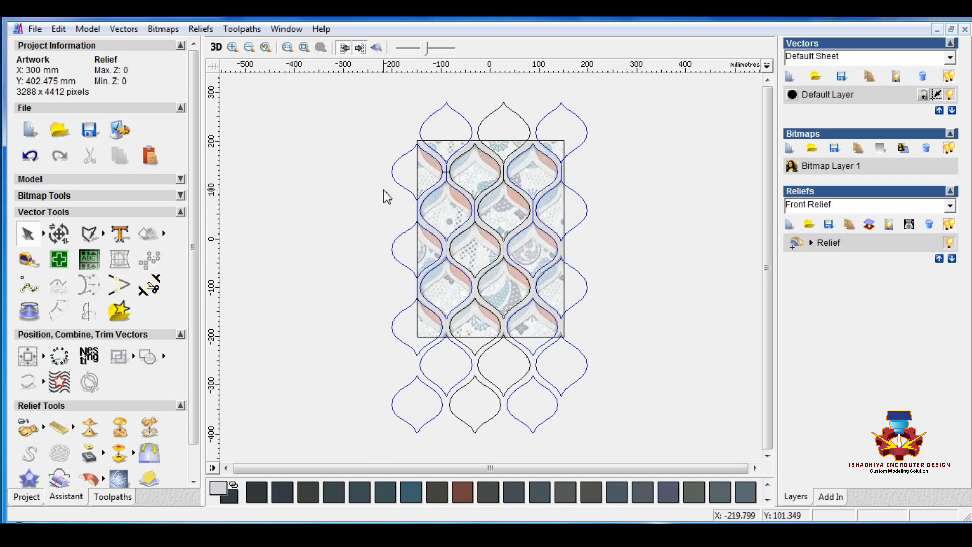
left_click_drag(386, 190, 644, 231)
key("Delete")
left_click_drag(382, 151, 625, 209)
key("Delete")
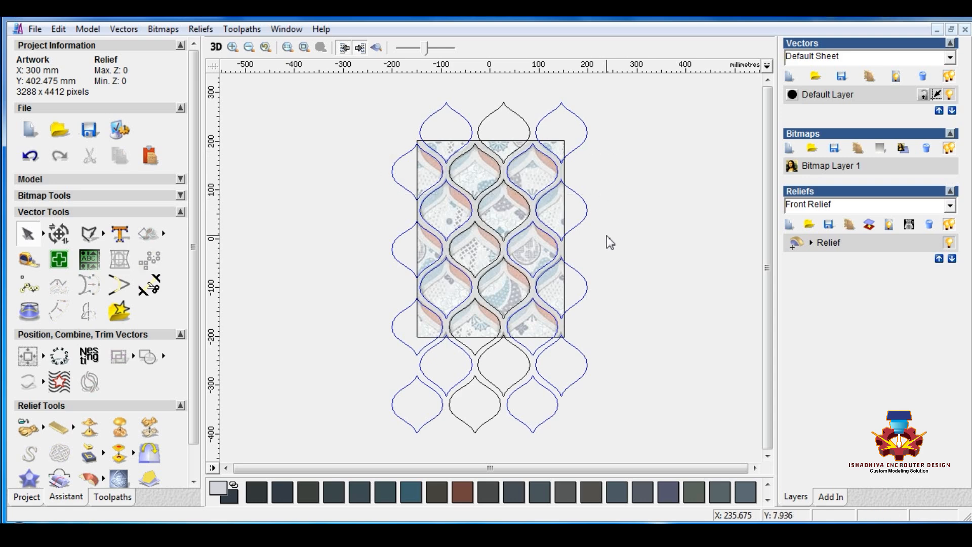
Delete the lowest row of three ogees below the artwork
scroll(606, 236, "down", 1)
left_click_drag(390, 373, 581, 314)
key("Delete")
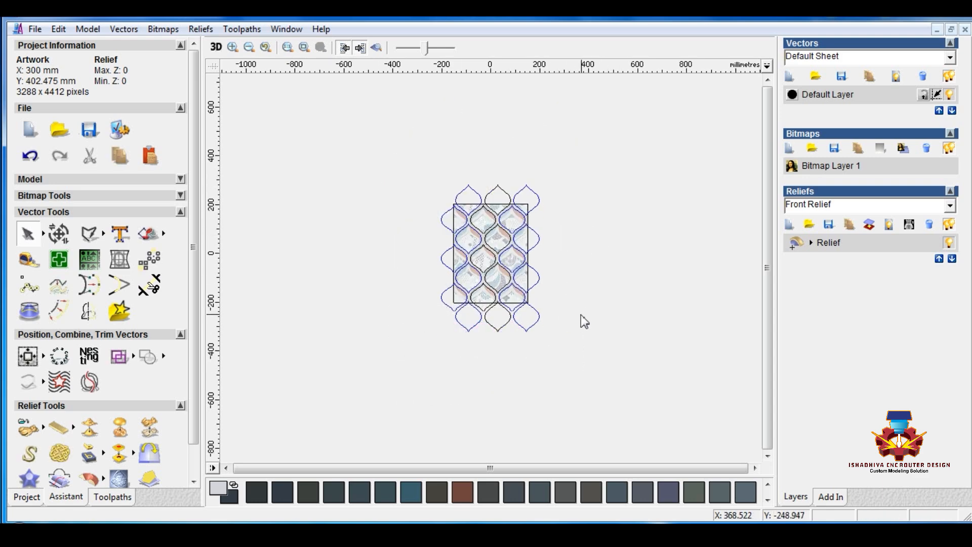
Join all the remaining ogee halves with Join Multiple Vectors at tolerance 0.002 and close the tool
left_click_drag(568, 158, 411, 344)
right_click(495, 218)
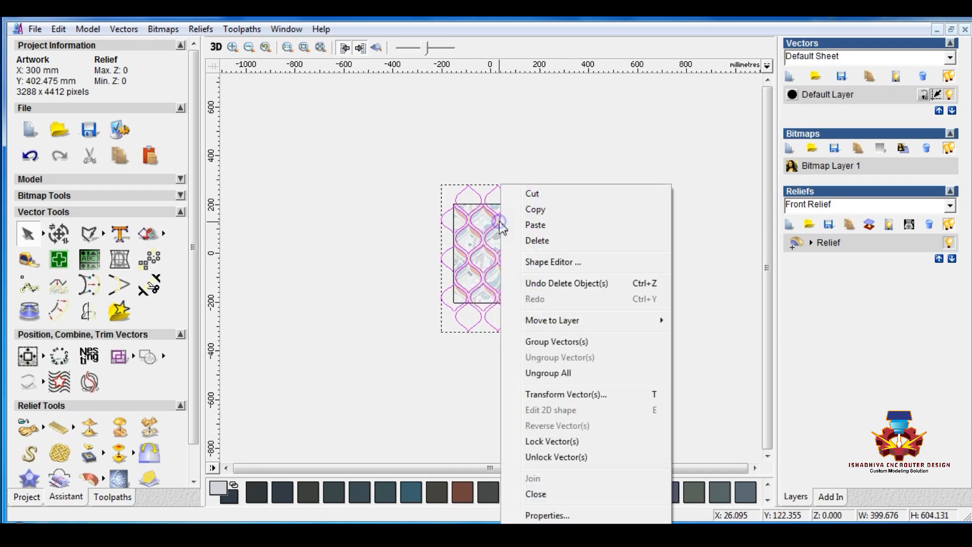
left_click(124, 29)
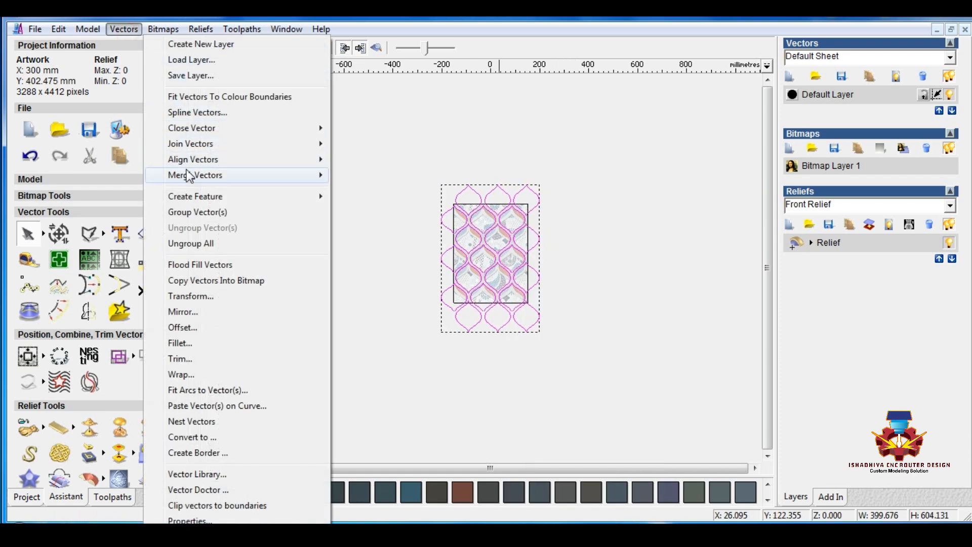
mouse_move(195, 144)
left_click(368, 190)
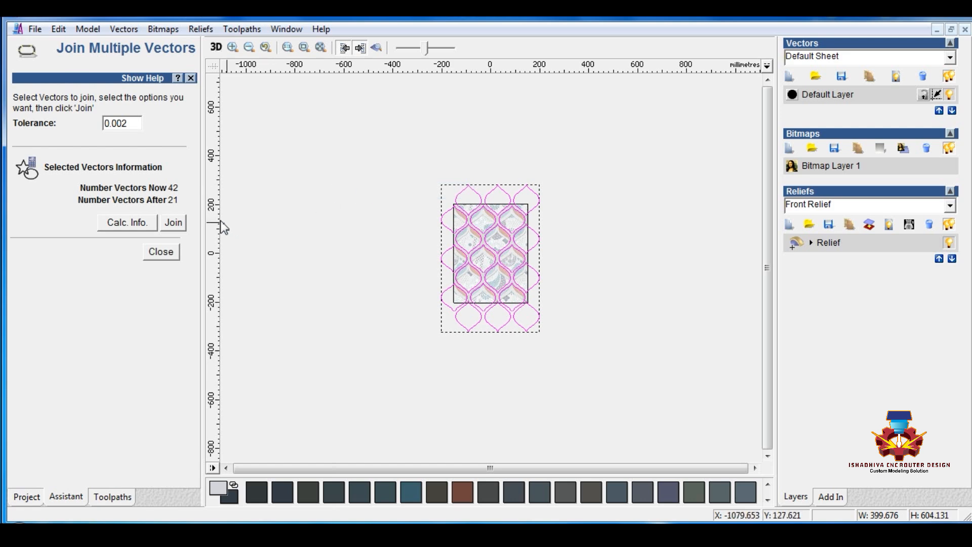
left_click(180, 229)
left_click_drag(374, 176, 581, 380)
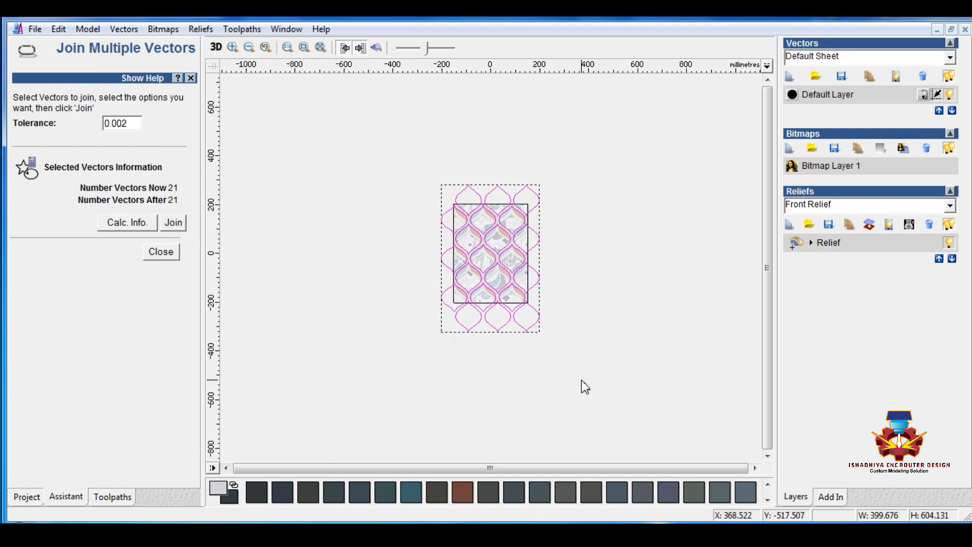
left_click(580, 380)
left_click(527, 332)
left_click(569, 364)
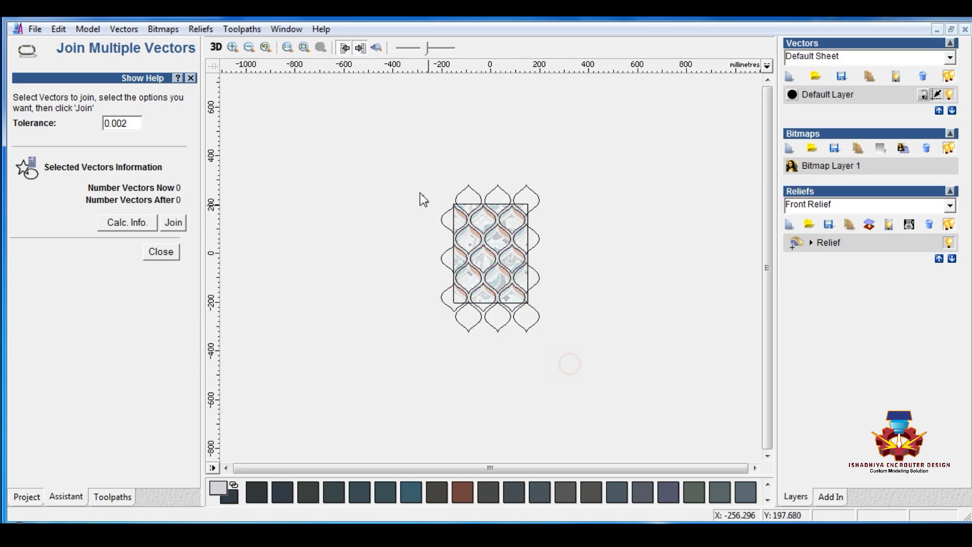
left_click_drag(413, 161, 564, 390)
left_click(161, 252)
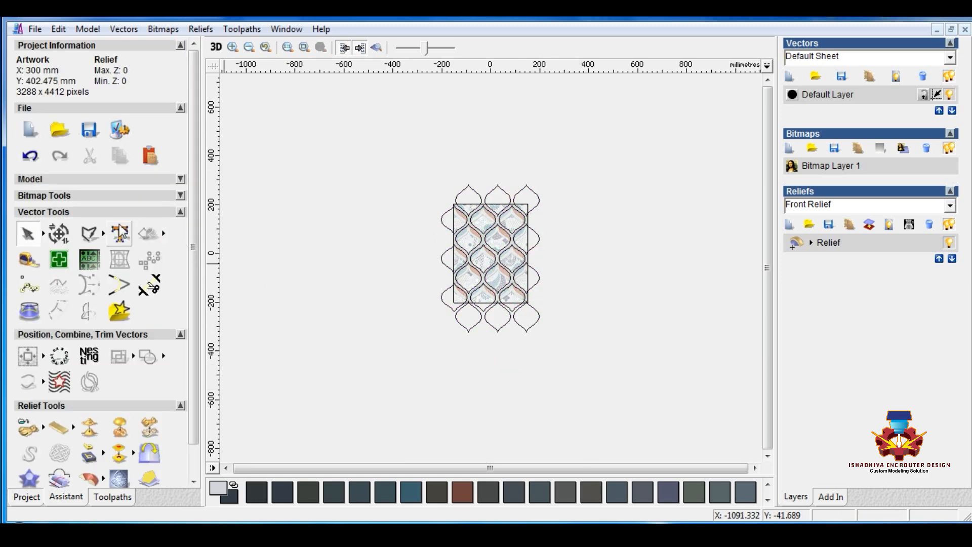
Draw a rectangle about 482 × 666 mm enclosing the whole ogee lattice
left_click(105, 235)
left_click(161, 232)
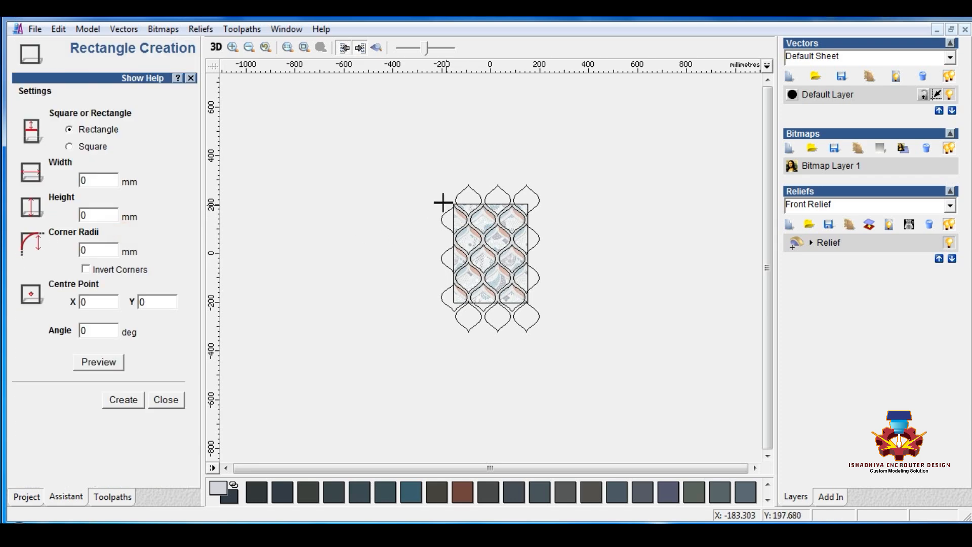
left_click_drag(432, 180, 548, 341)
key("Delete")
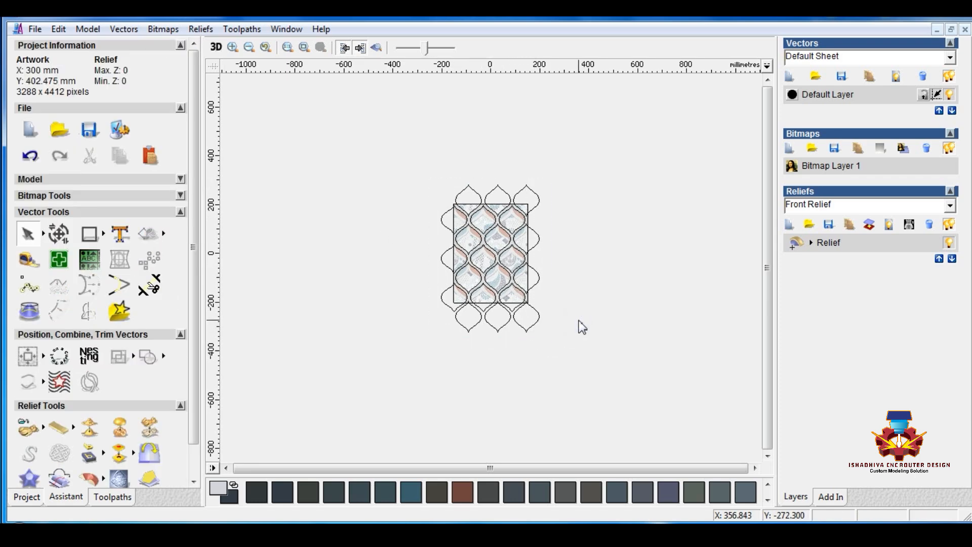
key("ctrl+z")
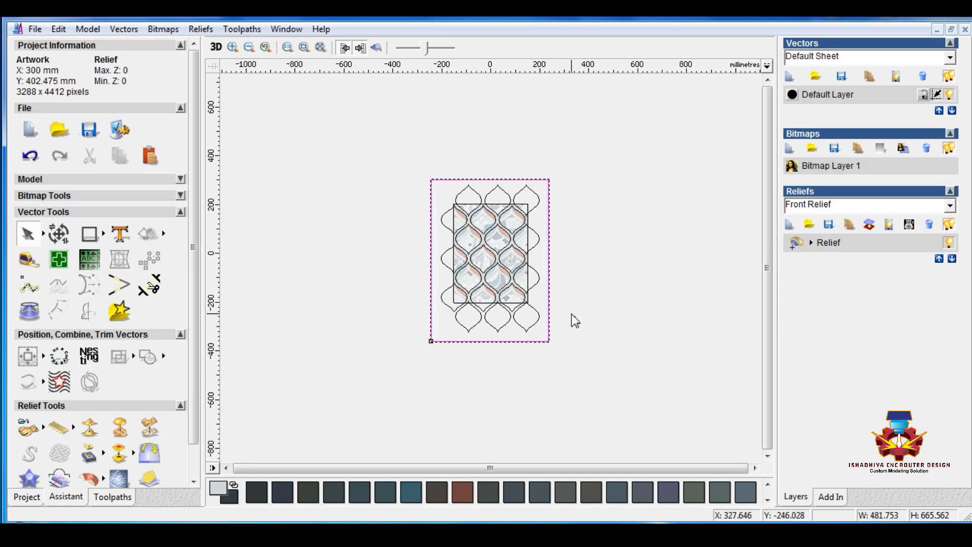
Nudge the enclosing rectangle up and to the right to even out its margins around the lattice
key("Up")
key("Up")
key("Up")
key("Right")
key("Right")
key("Up")
key("Up")
key("Right")
key("Right")
key("Right")
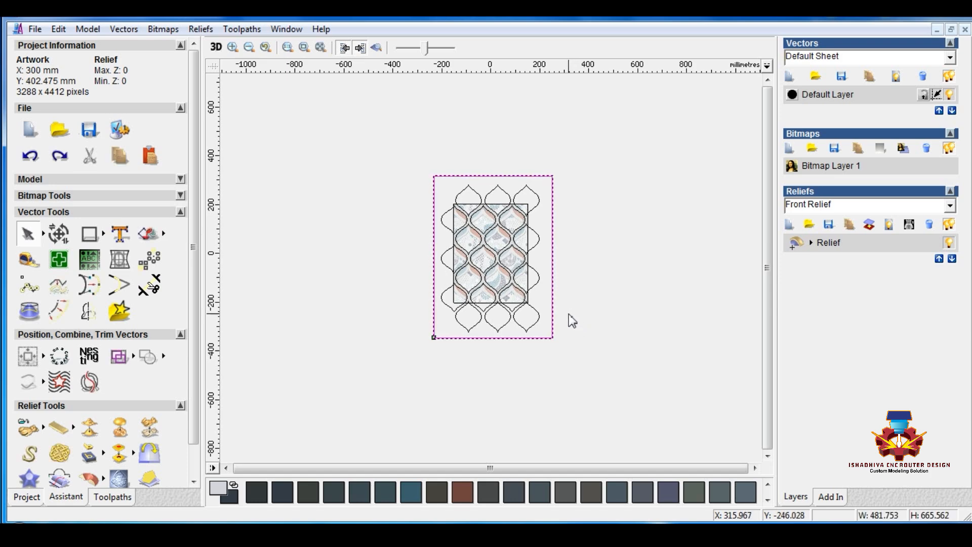
Group the enclosing rectangle with all the ogees and copy the group
left_click_drag(586, 141, 343, 410)
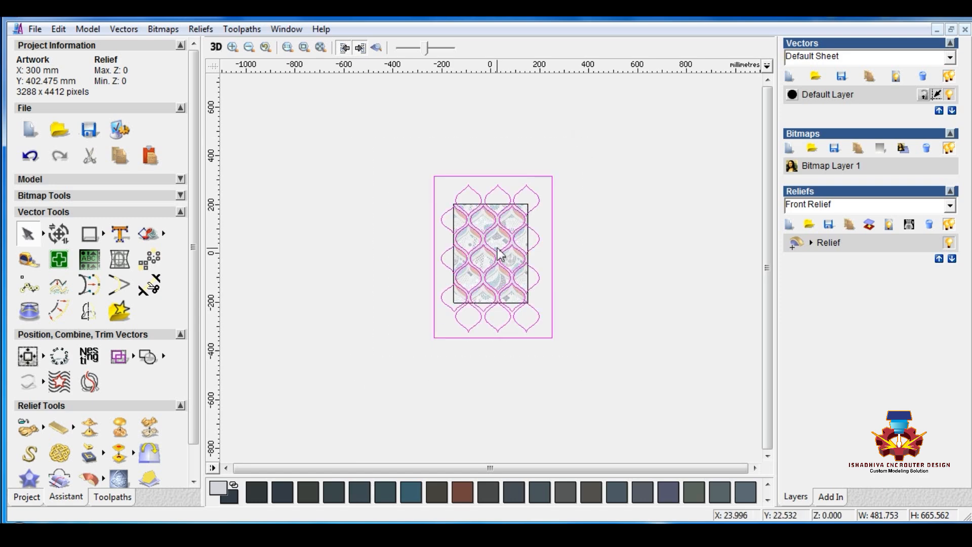
right_click(497, 254)
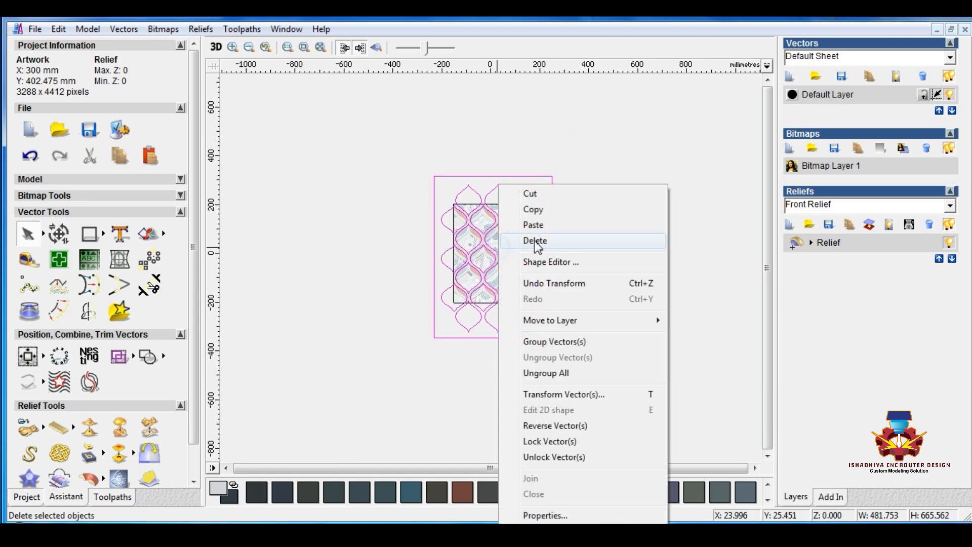
left_click(537, 340)
right_click(497, 252)
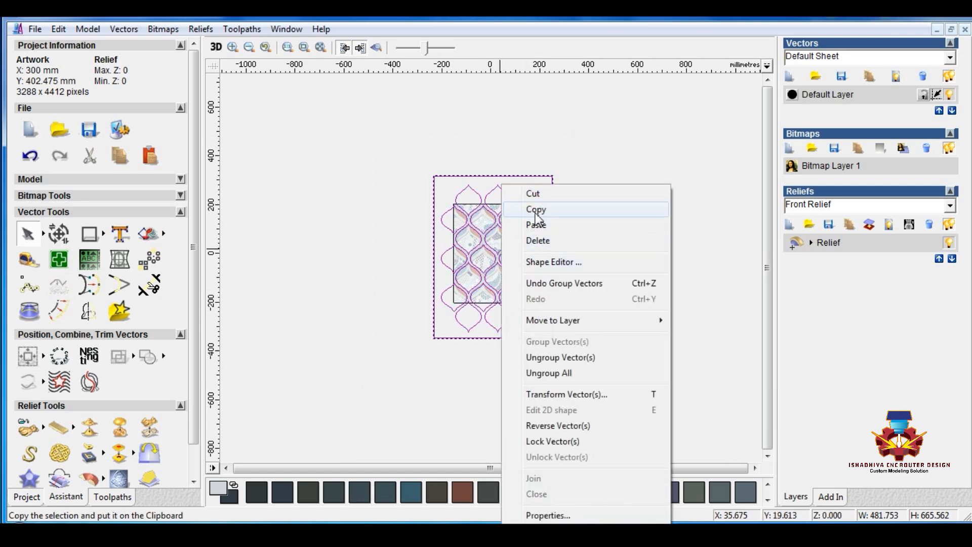
left_click(534, 206)
Paste the group onto a new vector layer and shift the copy down to match the bitmap's other set of band edges
left_click(788, 76)
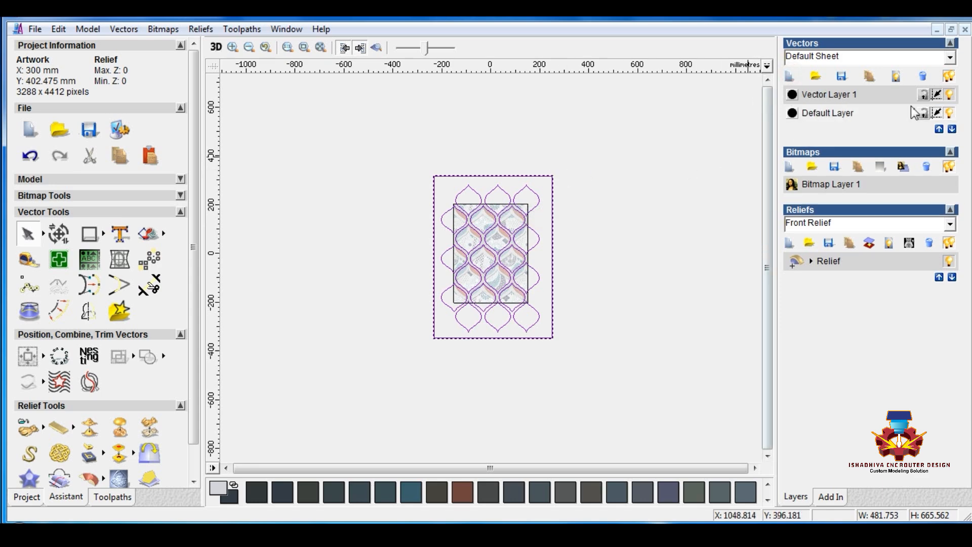
right_click(590, 177)
left_click(634, 220)
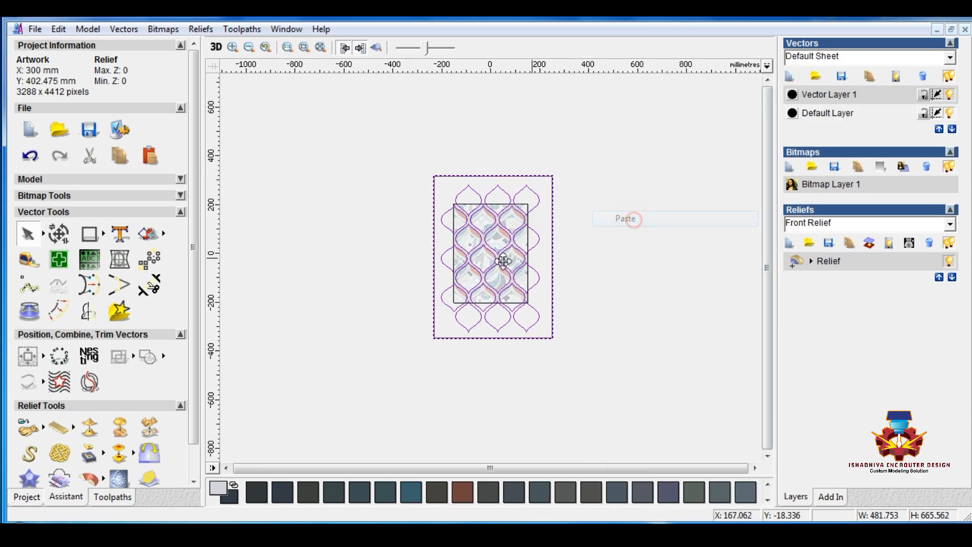
scroll(474, 251, "up", 2)
scroll(472, 251, "up", 2)
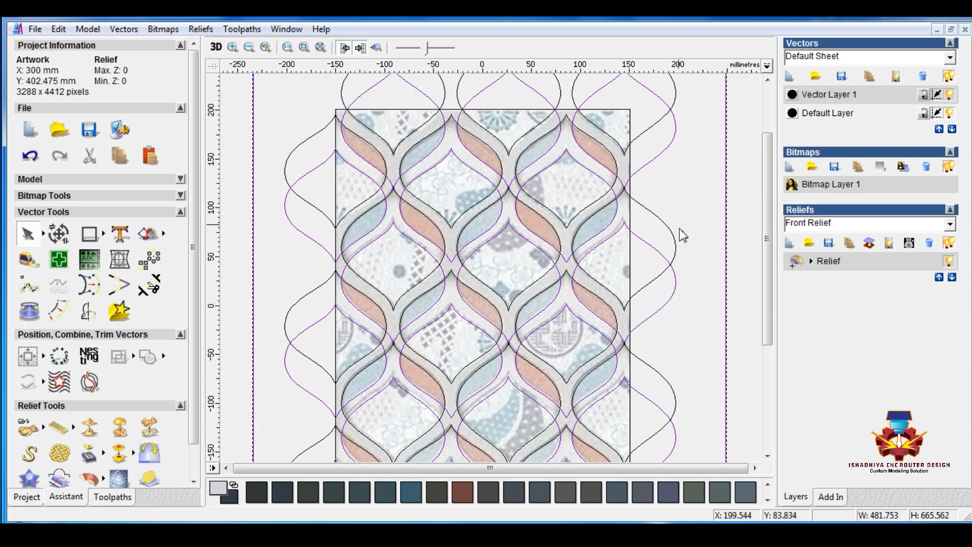
scroll(678, 236, "down", 2)
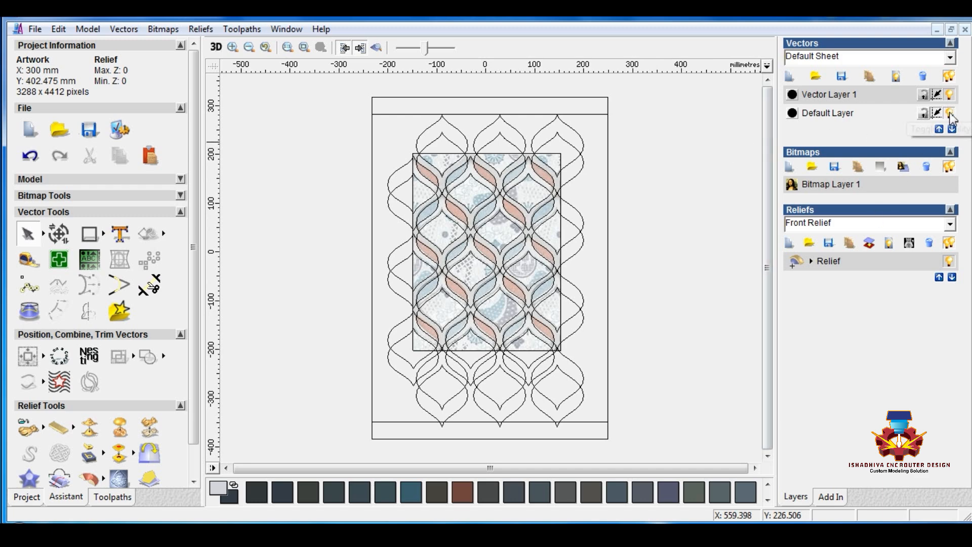
Select the lowered lattice group and tile the 2D and 3D windows vertically with the relief preview shown in 2D
left_click(593, 116)
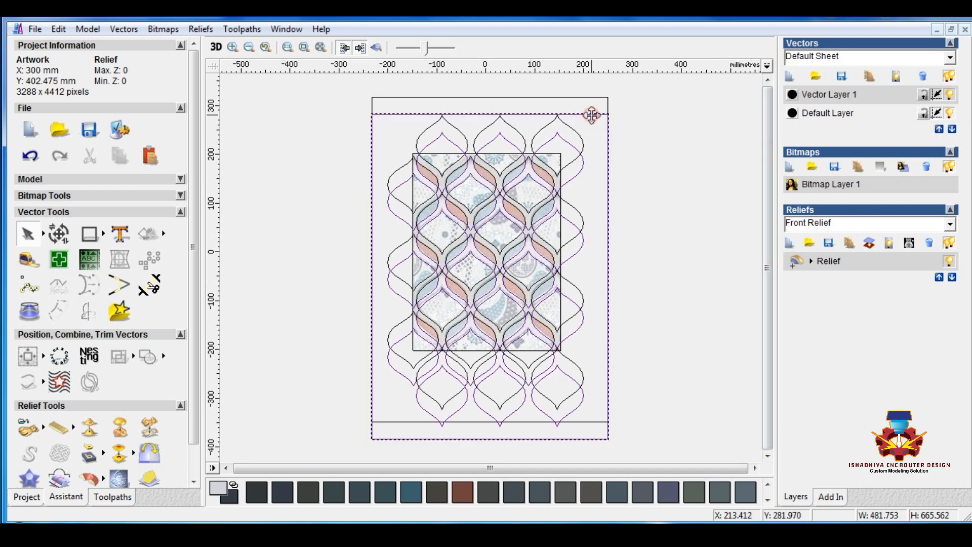
left_click(286, 29)
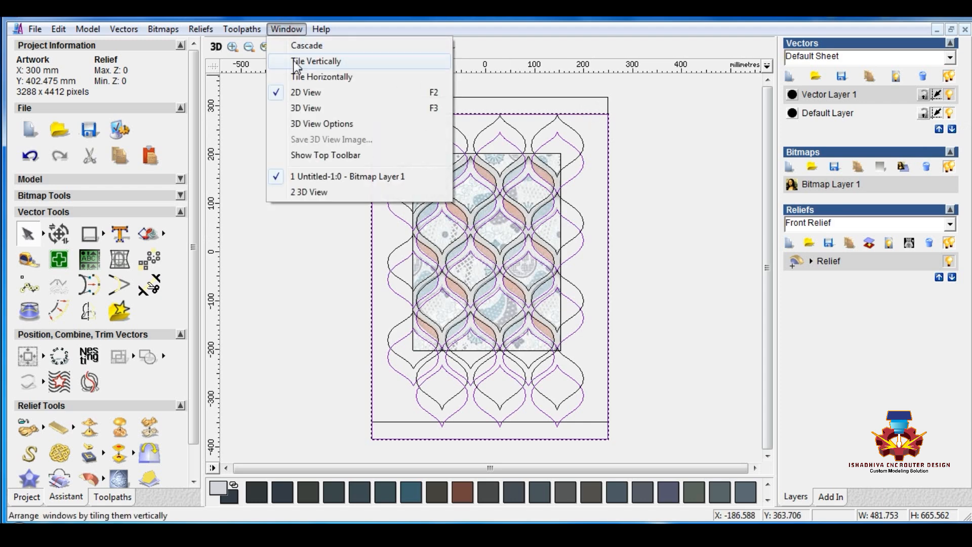
left_click(298, 62)
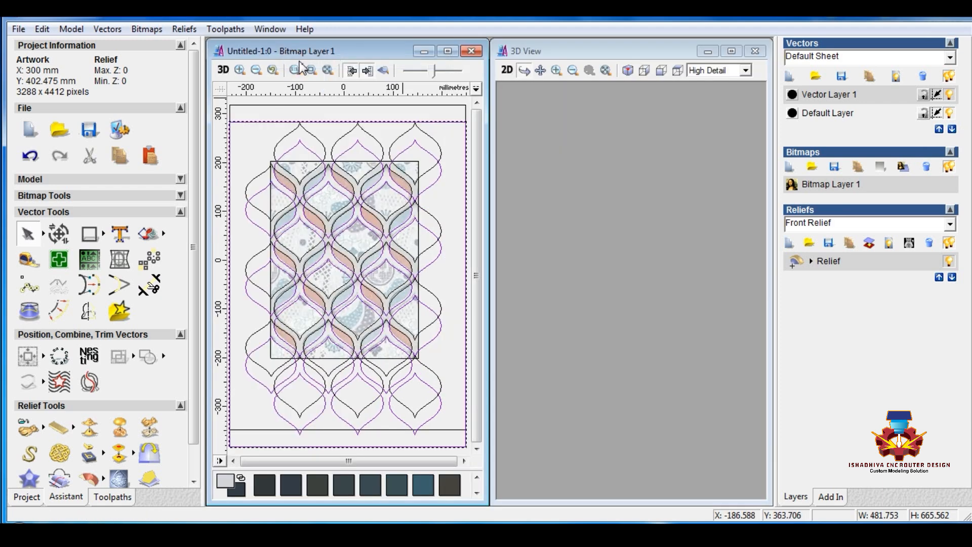
left_click(383, 70)
Add the lowered lattice group to the relief as a flat shape with a start height of 3.5 mm
right_click(425, 194)
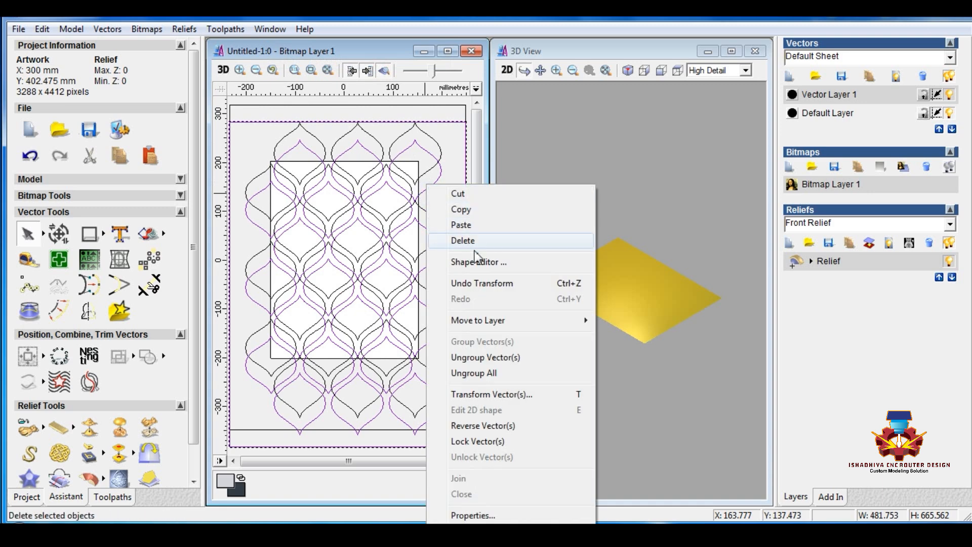
left_click(474, 261)
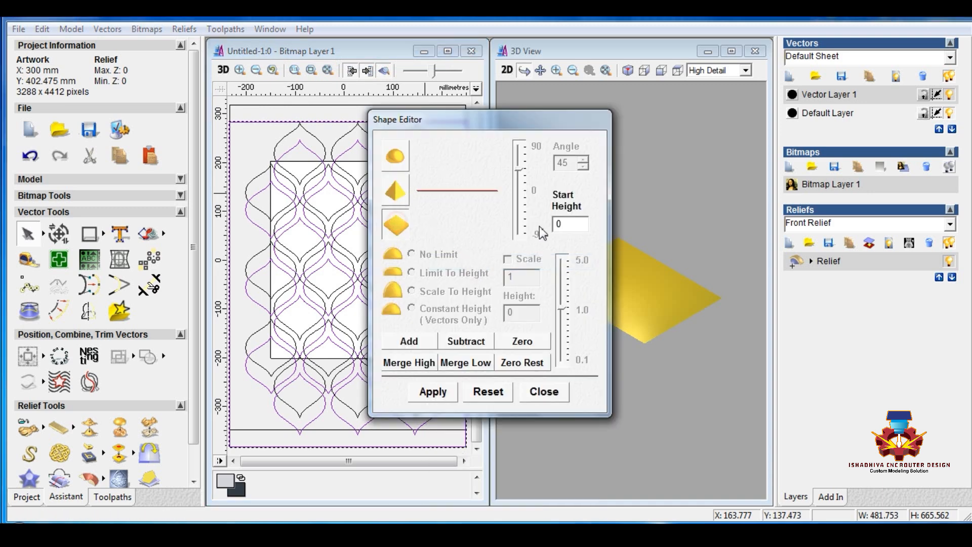
left_click_drag(578, 229, 491, 226)
left_click(430, 338)
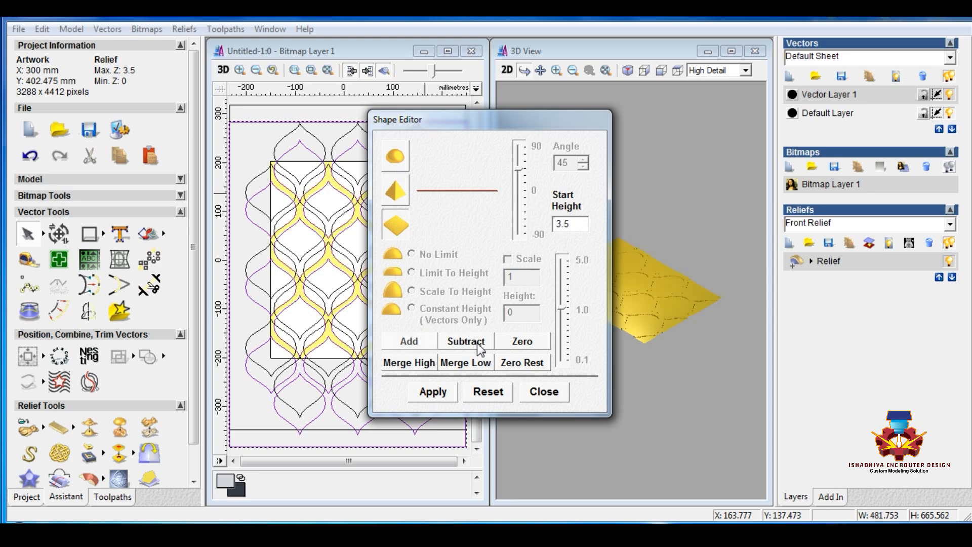
left_click(544, 393)
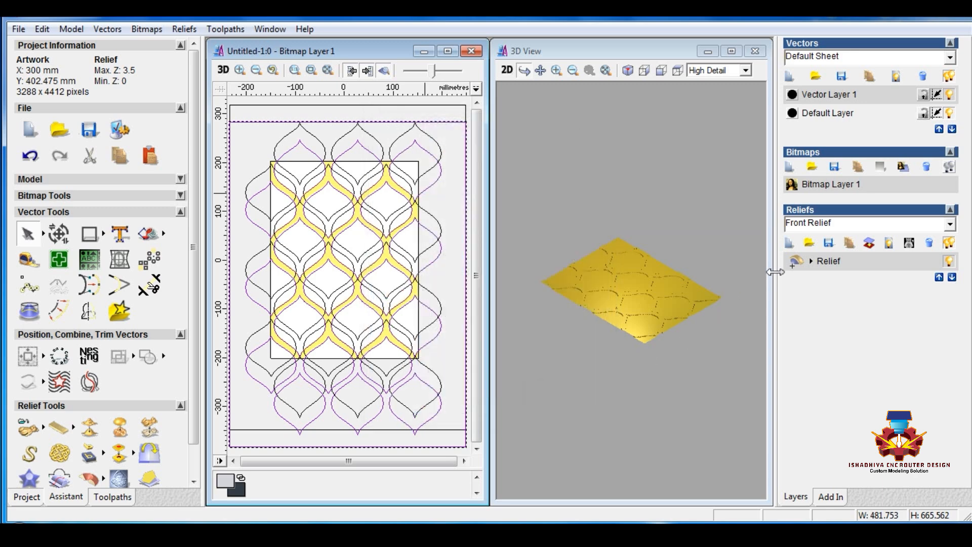
Create a new relief layer, select the upper lattice group and make the new layer active
left_click(789, 242)
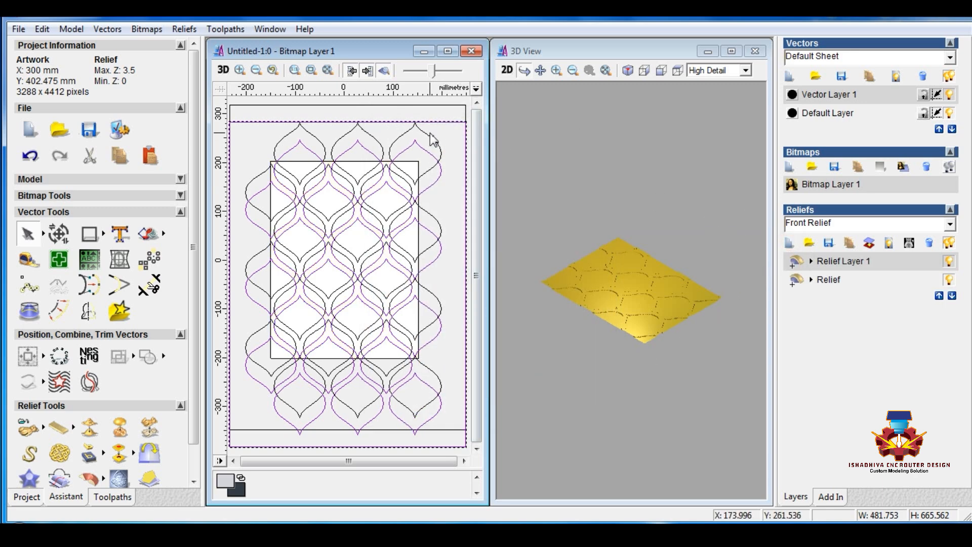
left_click(452, 176)
key("ctrl+a")
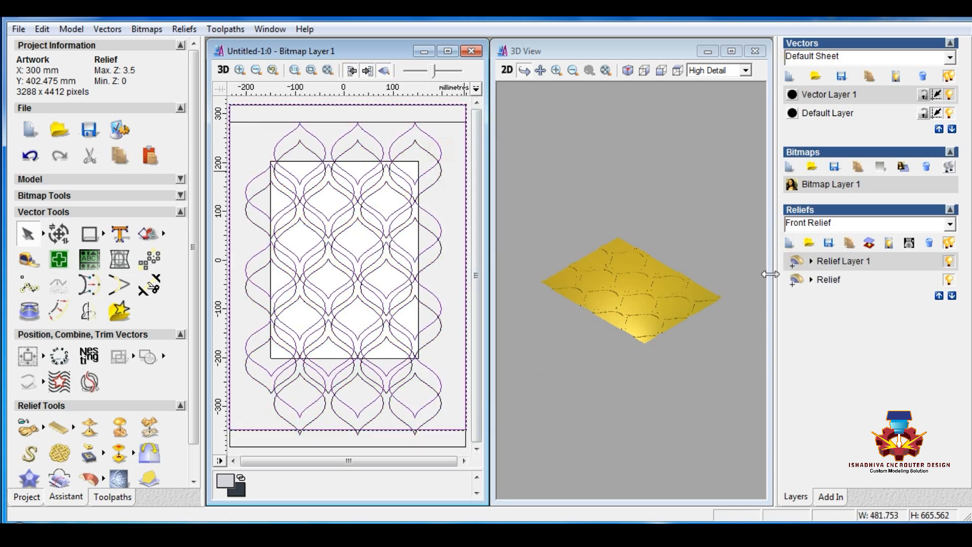
left_click(843, 282)
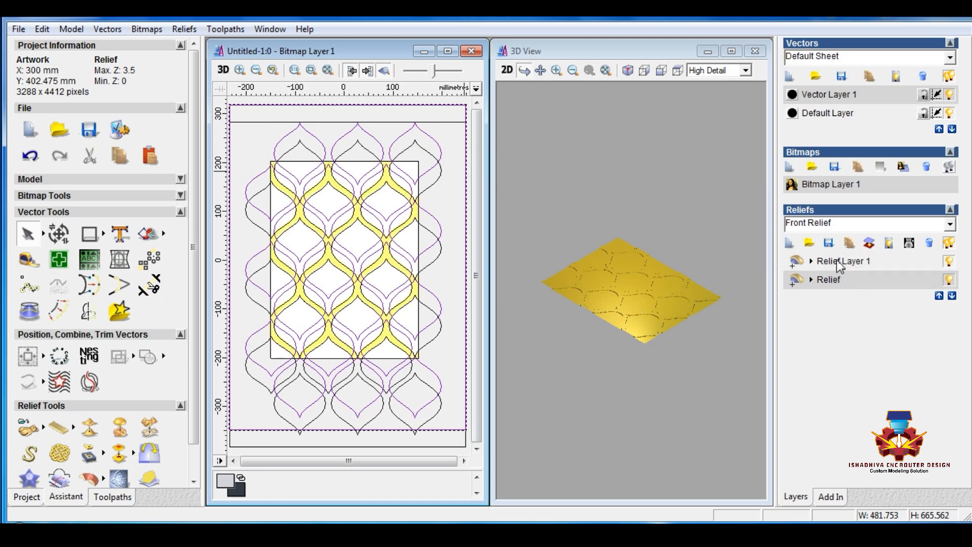
left_click(840, 263)
Add the upper lattice group to Relief Layer 1 as a flat shape with a start height of 1.7 mm
right_click(439, 149)
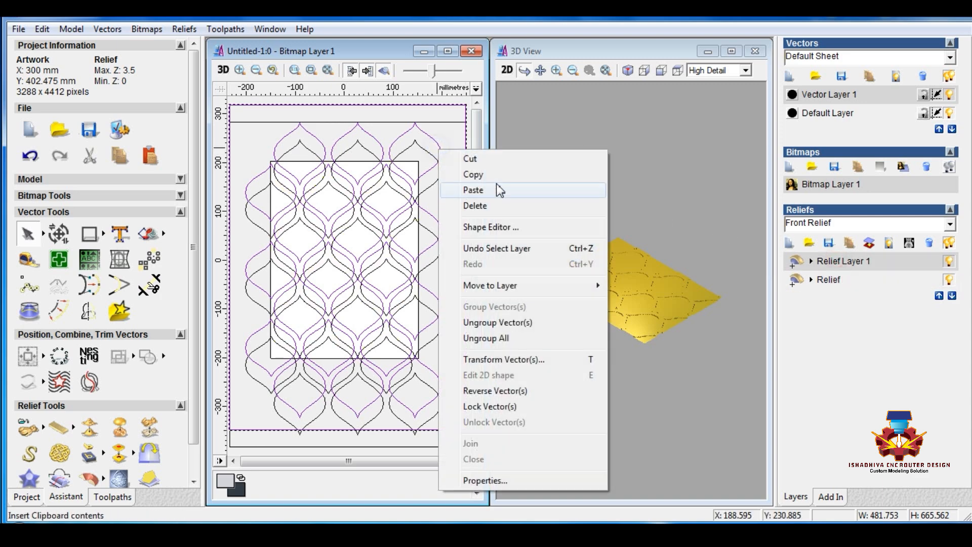
left_click(487, 229)
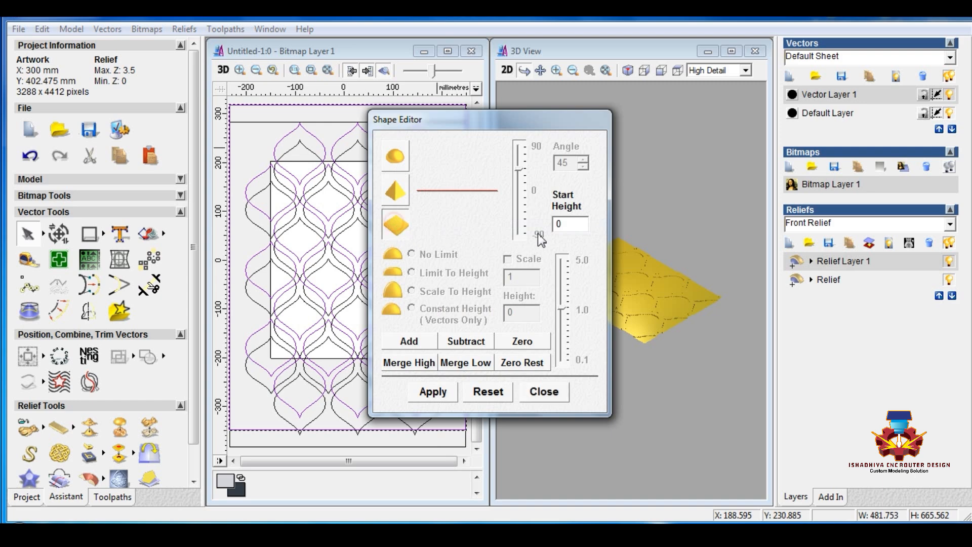
double_click(562, 223)
type("1.7")
left_click(420, 344)
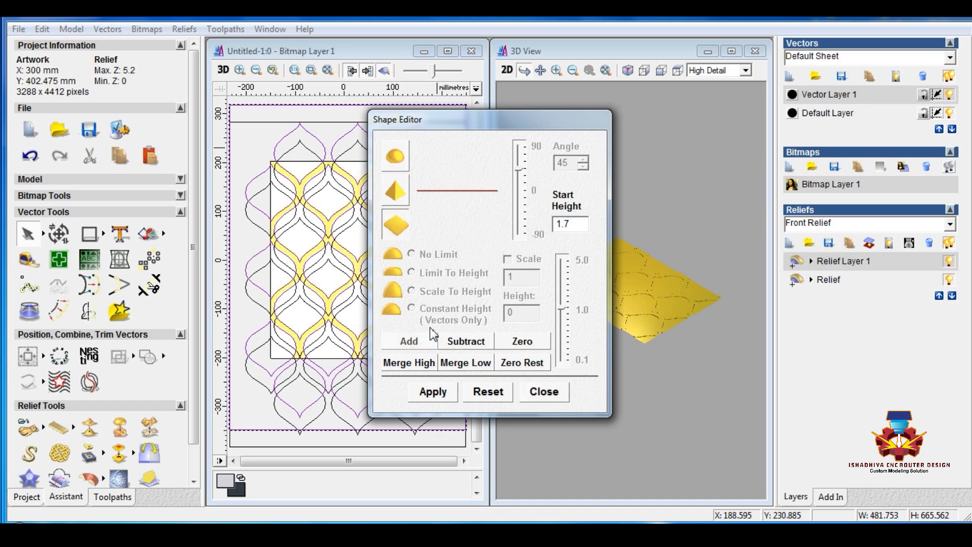
left_click(543, 390)
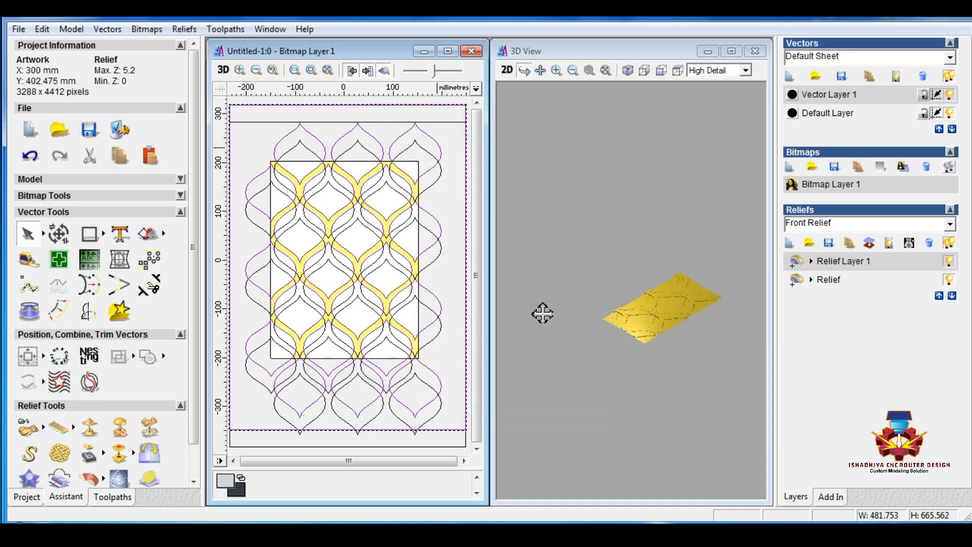
Compare the band crossings of Relief and Relief Layer 1 in the 2D preview and the 3D view
left_click(833, 281)
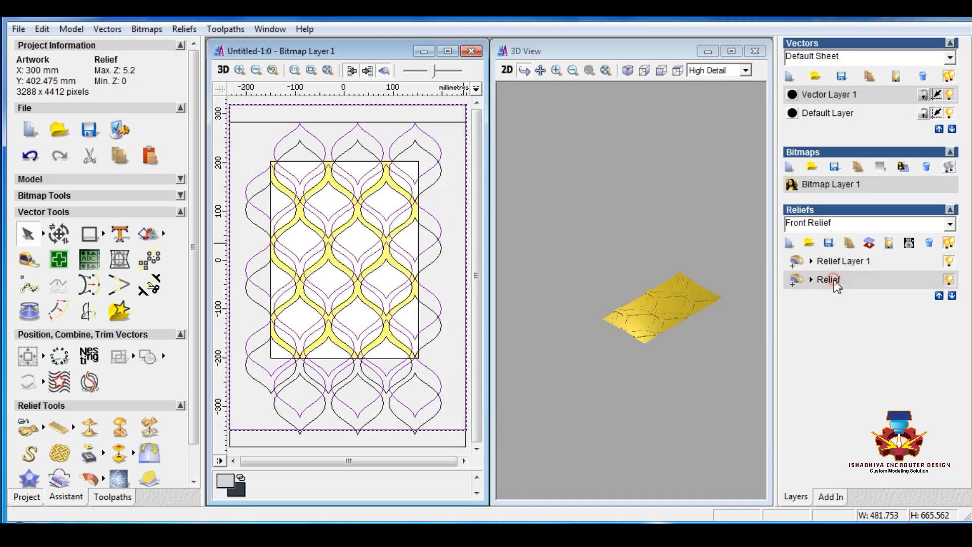
scroll(341, 200, "up", 5)
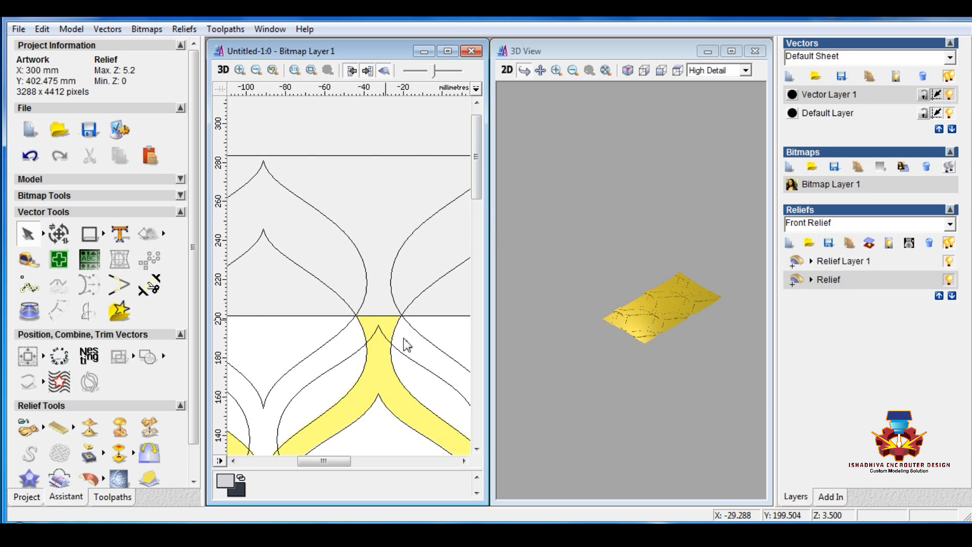
left_click(833, 262)
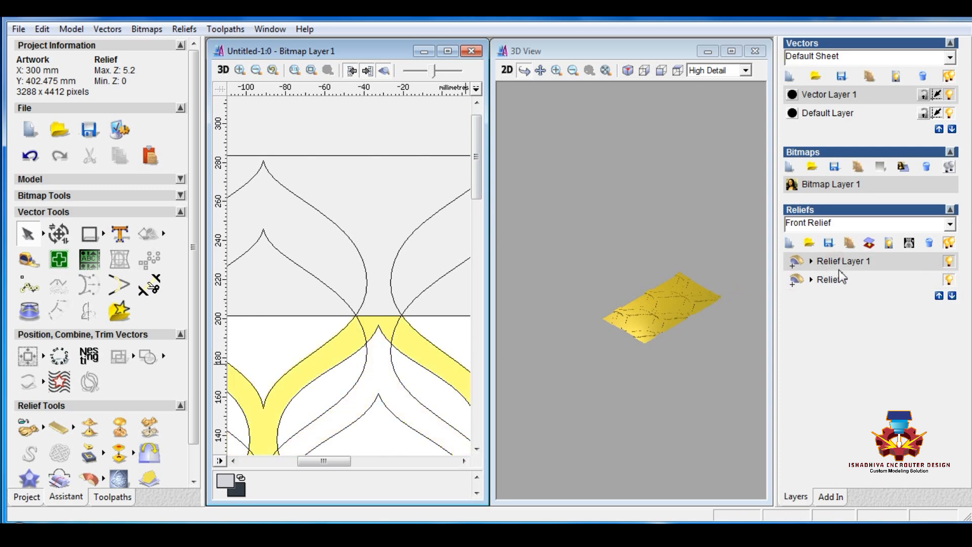
left_click(830, 280)
left_click_drag(672, 326, 602, 272)
scroll(603, 272, "up", 7)
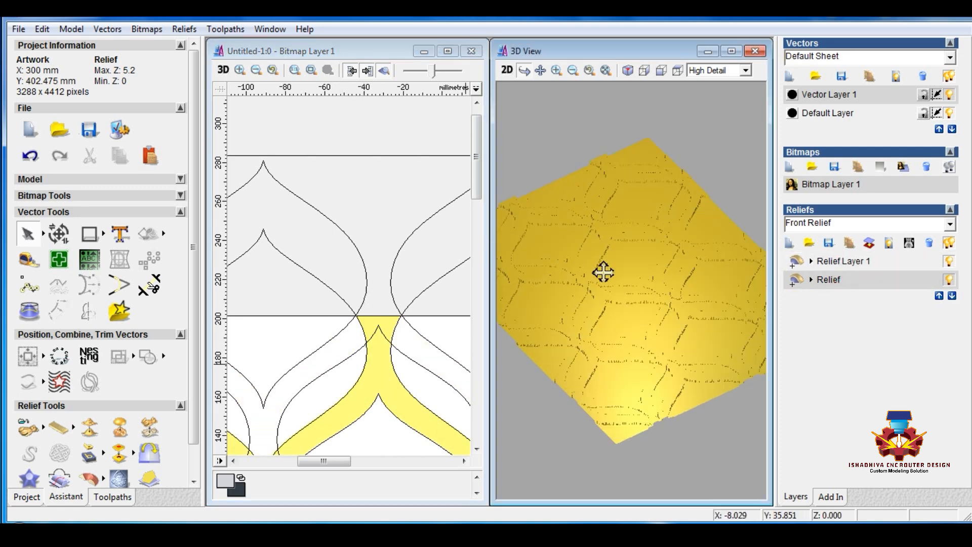
Set Relief Layer 1 to merge high with the base relief and hide the zero plane in the maximised 3D view
left_click(737, 51)
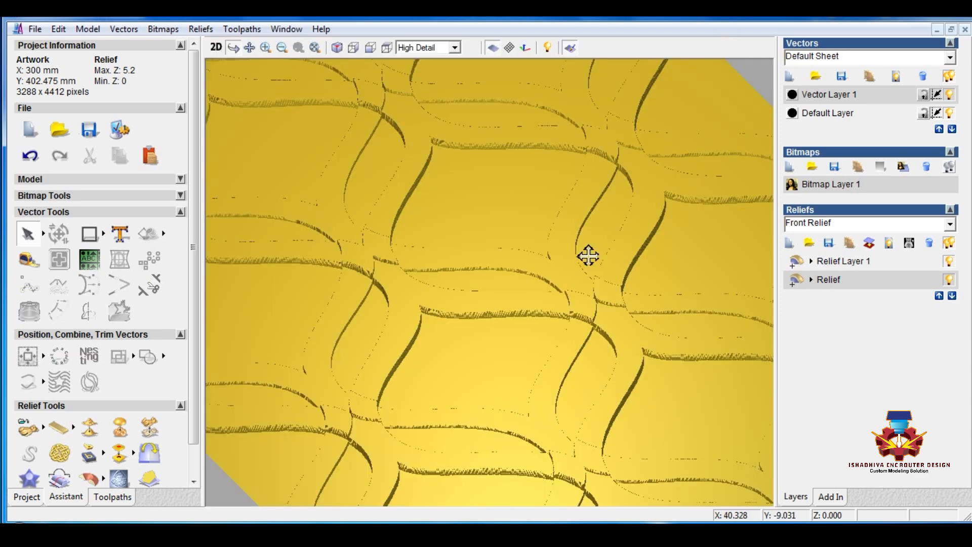
left_click_drag(586, 256, 696, 260)
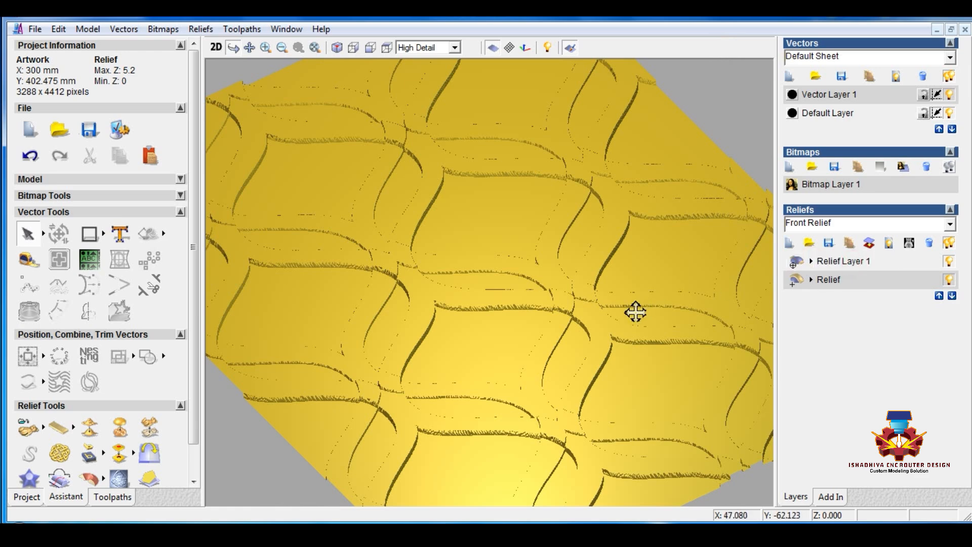
left_click_drag(640, 284, 668, 342)
left_click(494, 48)
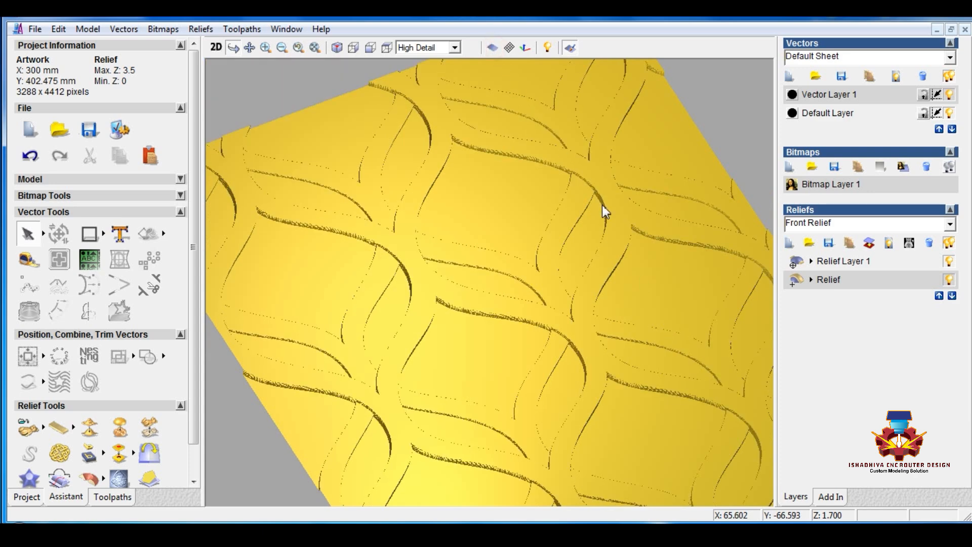
scroll(621, 230, "down", 2)
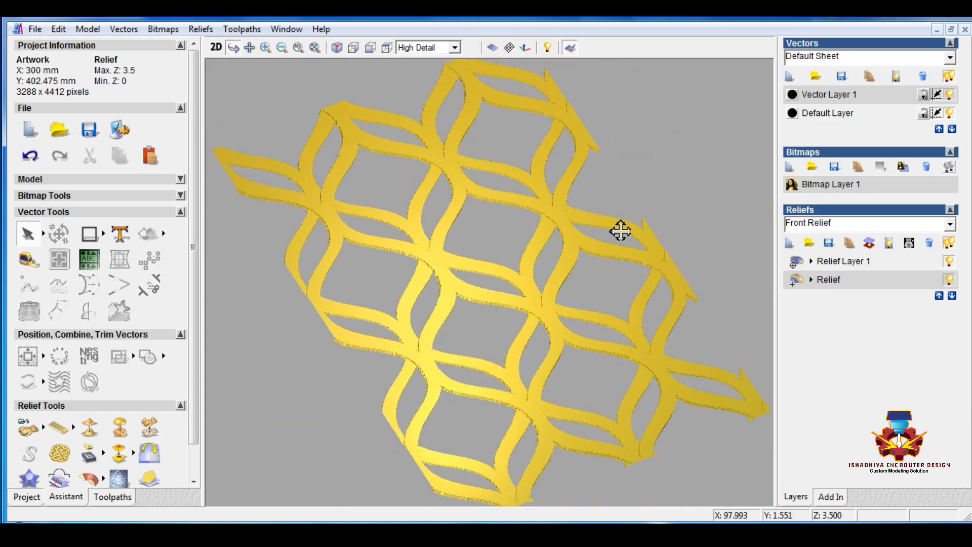
Duplicate the Relief layer and isolate Relief Layer 1 by hiding both the original and its copy
left_click(849, 244)
left_click(948, 279)
left_click(948, 299)
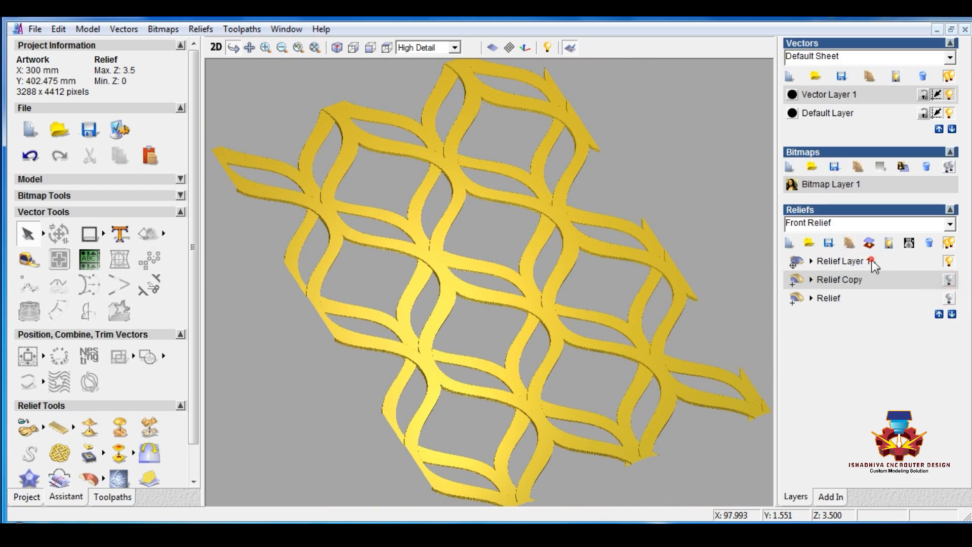
left_click(873, 263)
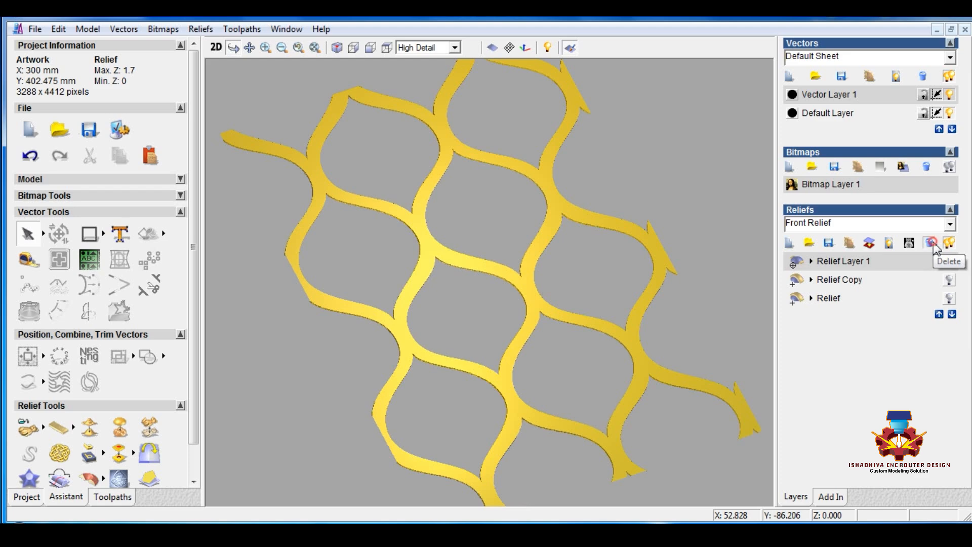
Delete the Relief Copy layer from the relief list
left_click(849, 284)
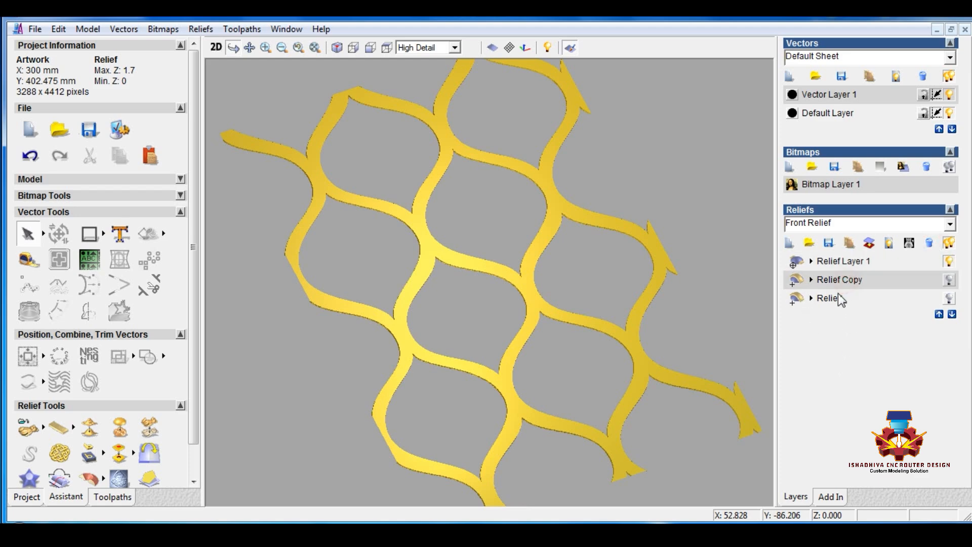
left_click(930, 244)
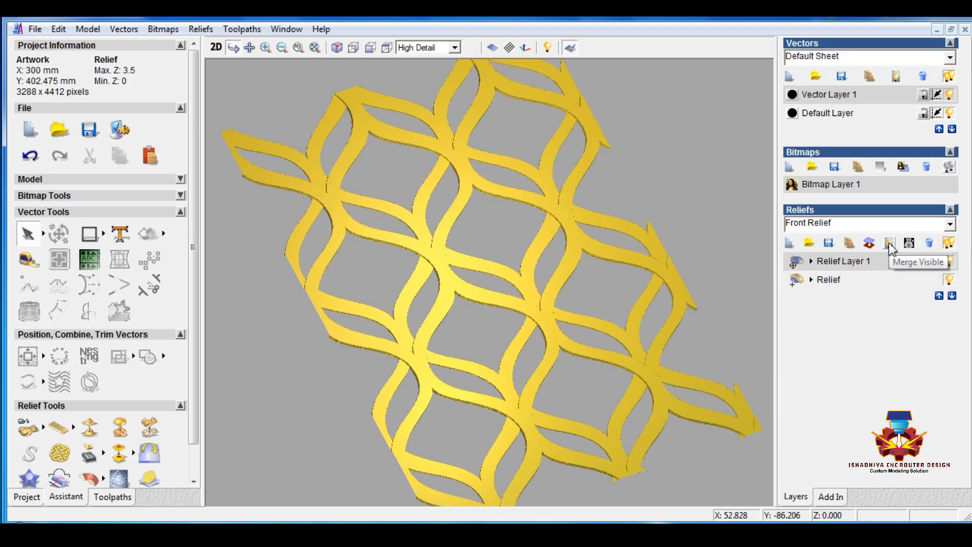
Merge the visible lattice reliefs into a single layer, hide the two source layers and make the merged layer active
left_click(889, 244)
left_click(949, 298)
left_click(948, 279)
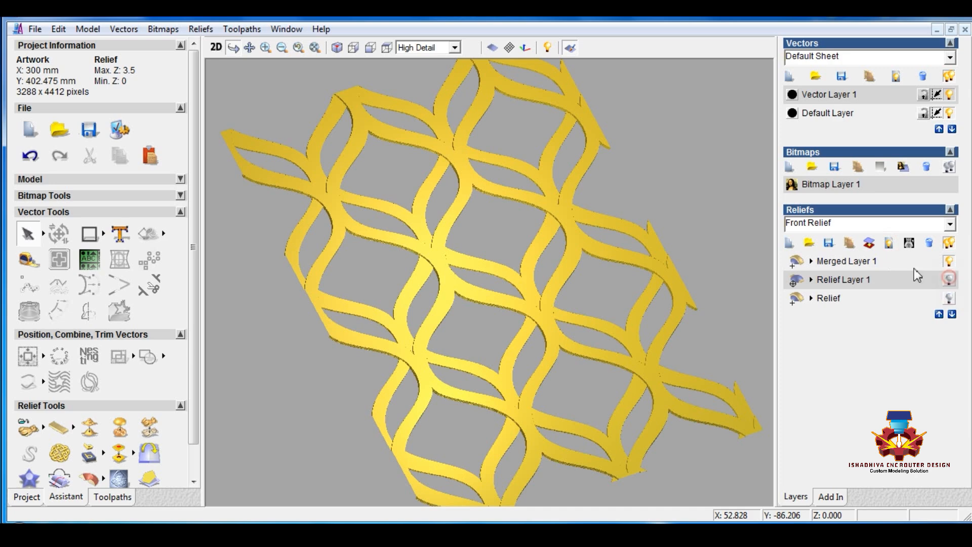
left_click(882, 260)
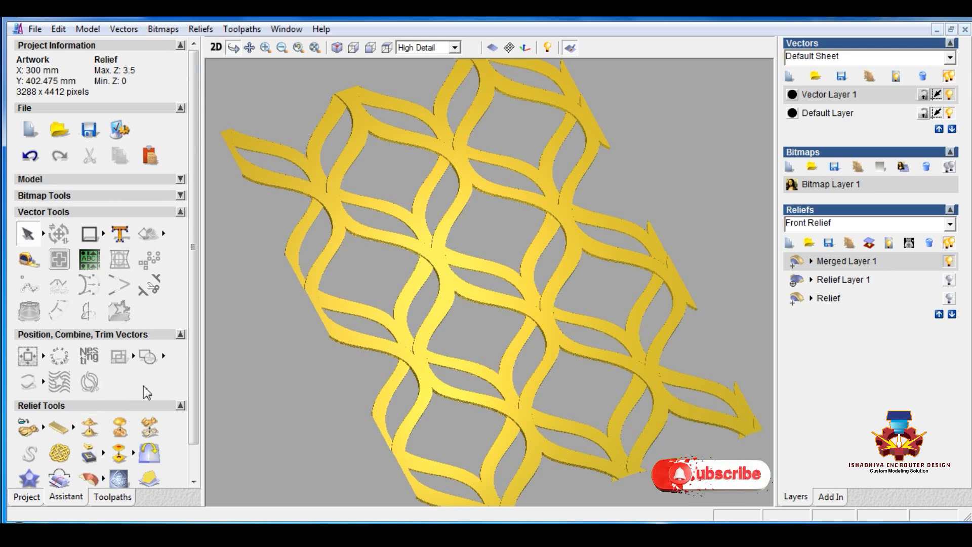
Add a draft angle of 22 degrees to the merged lattice relief
left_click(200, 29)
left_click(219, 408)
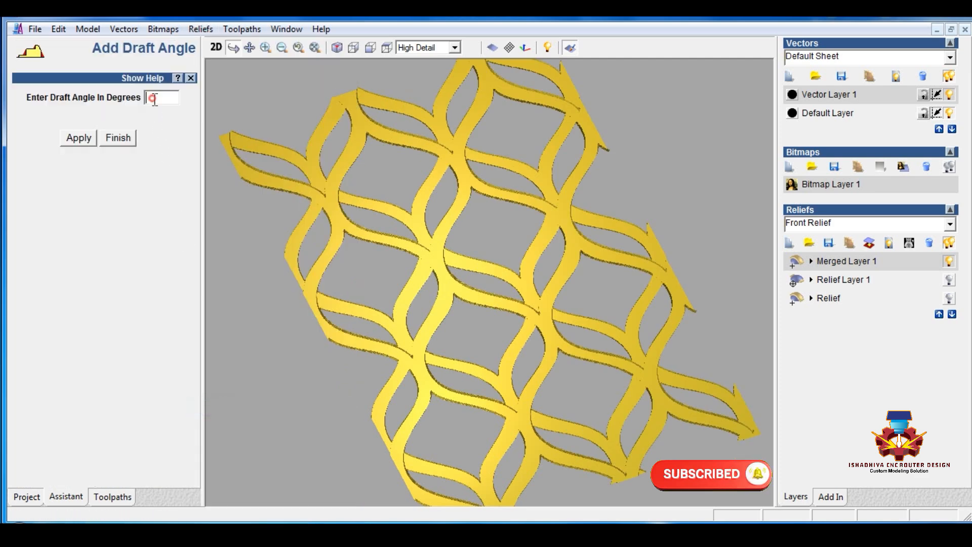
type("22")
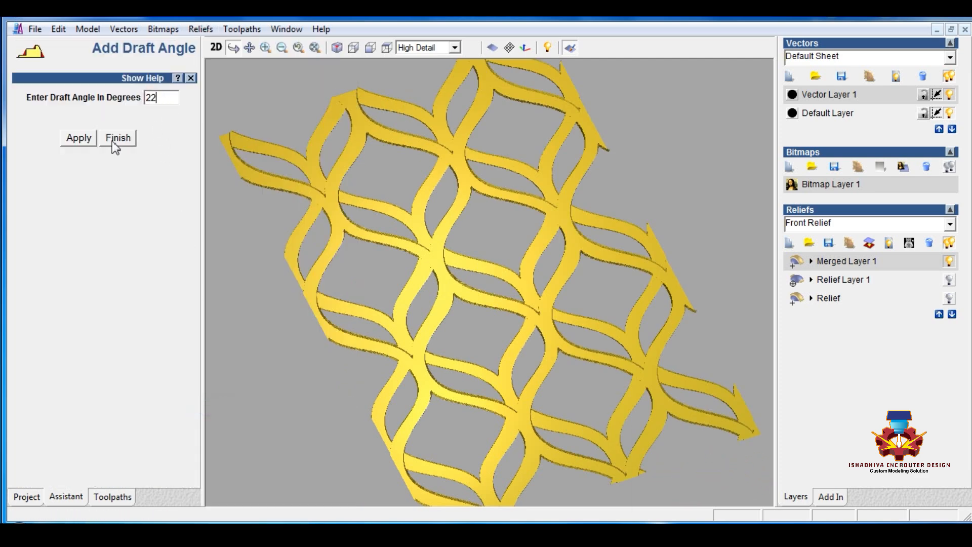
left_click(83, 138)
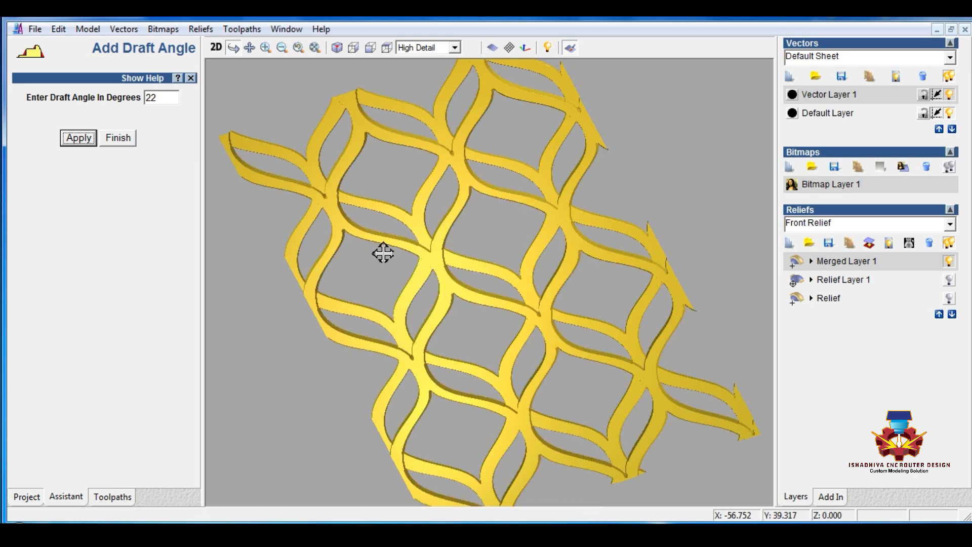
left_click(118, 138)
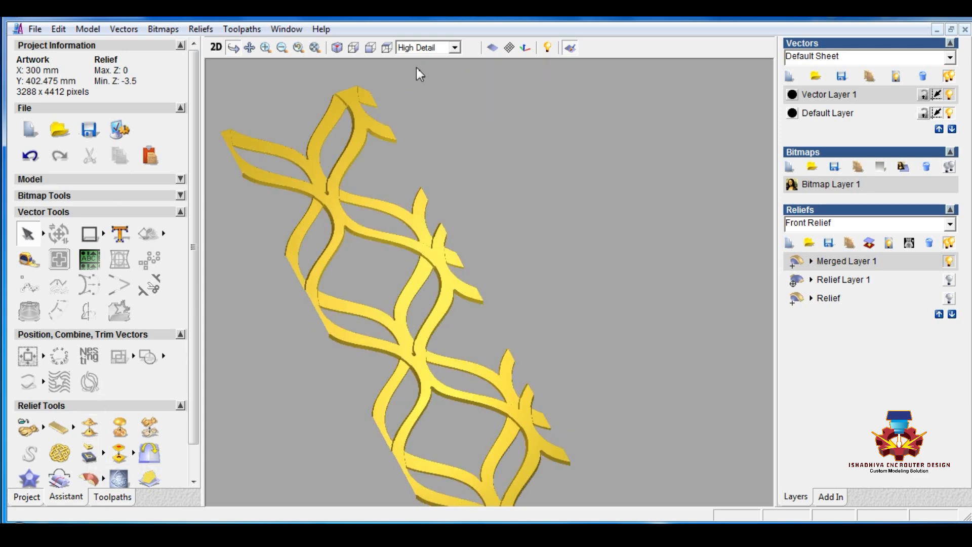
Show the zero plane again in the 3D view and examine the lattice band edges up close
left_click(489, 47)
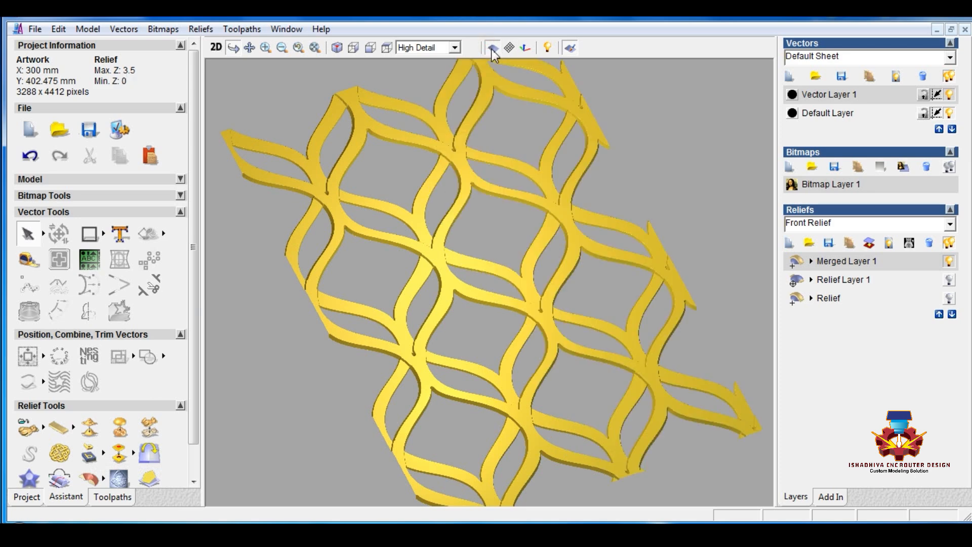
left_click_drag(508, 261, 490, 330)
scroll(434, 264, "up", 5)
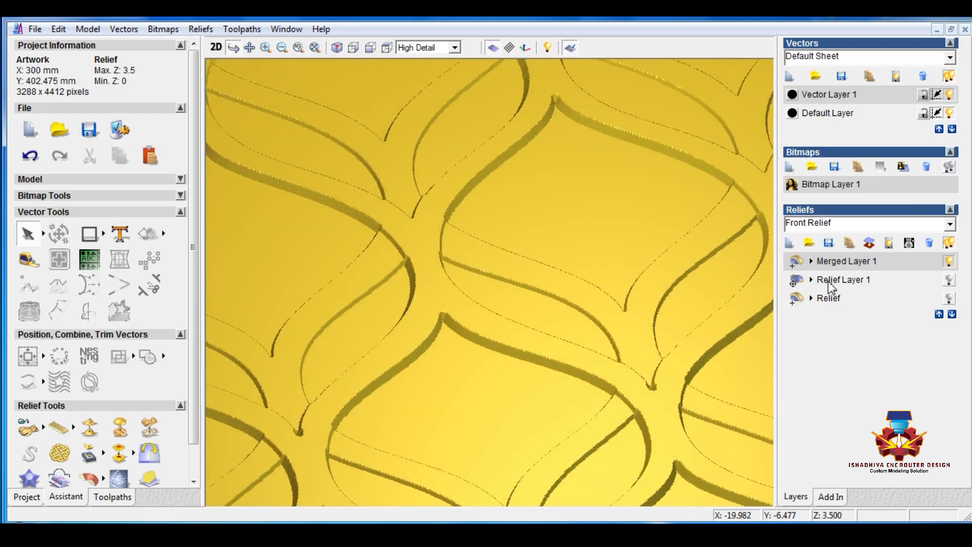
Delete the drafted Merged Layer 1 and make Relief and Relief Layer 1 visible again
left_click(930, 243)
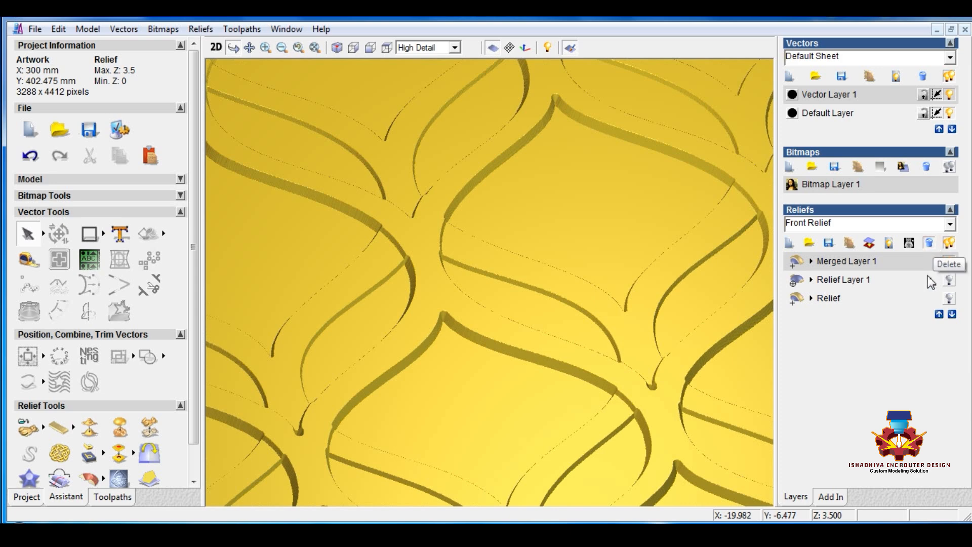
left_click(833, 279)
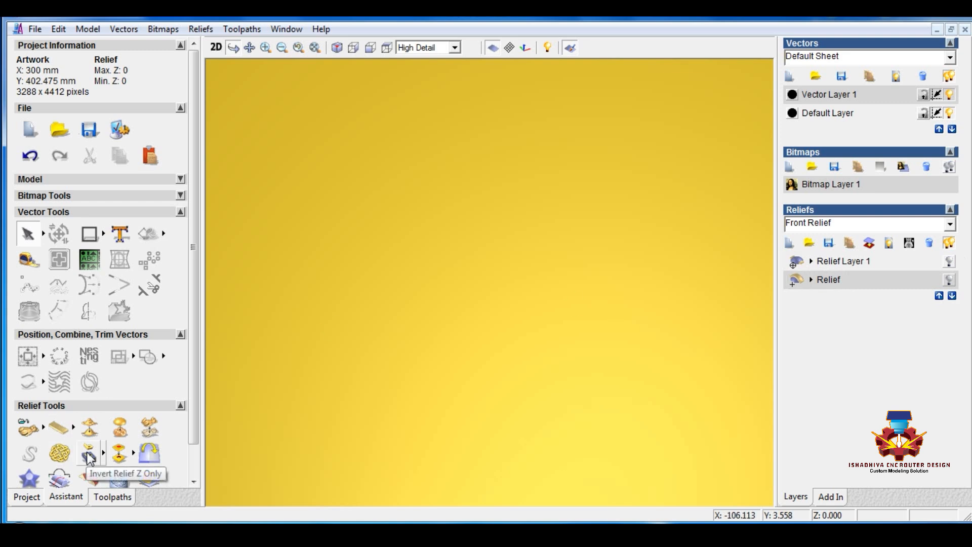
left_click(949, 280)
left_click(952, 263)
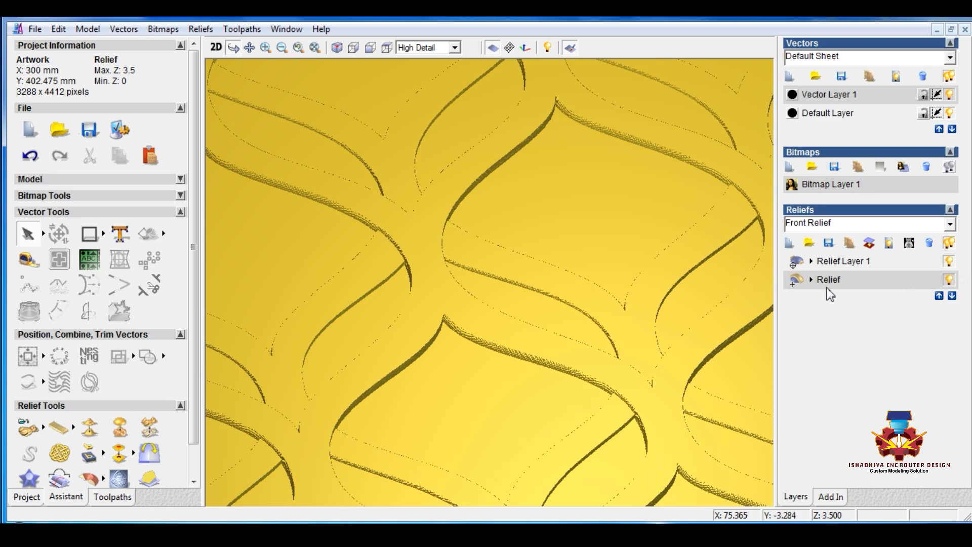
Merge Relief and Relief Layer 1 into a new combined layer and hide both source layers
left_click(889, 243)
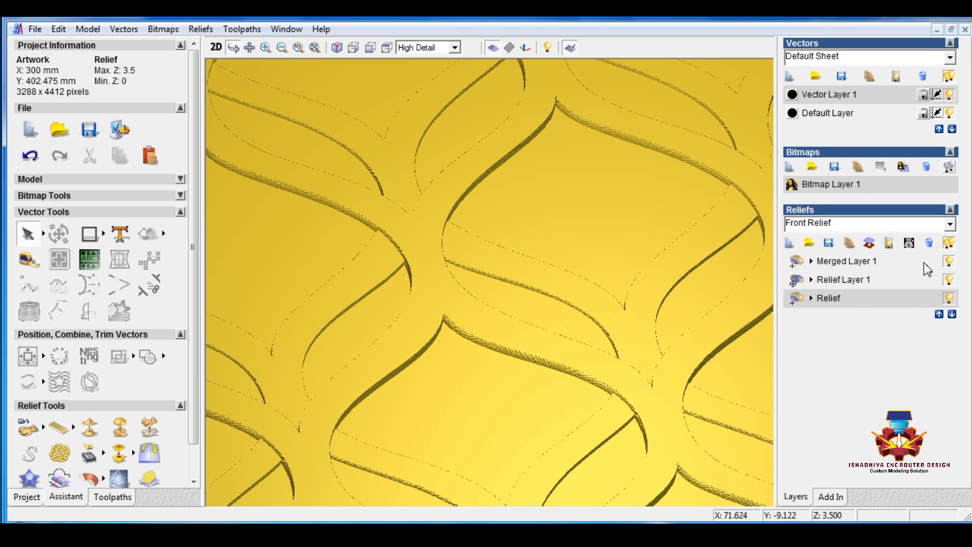
left_click(949, 297)
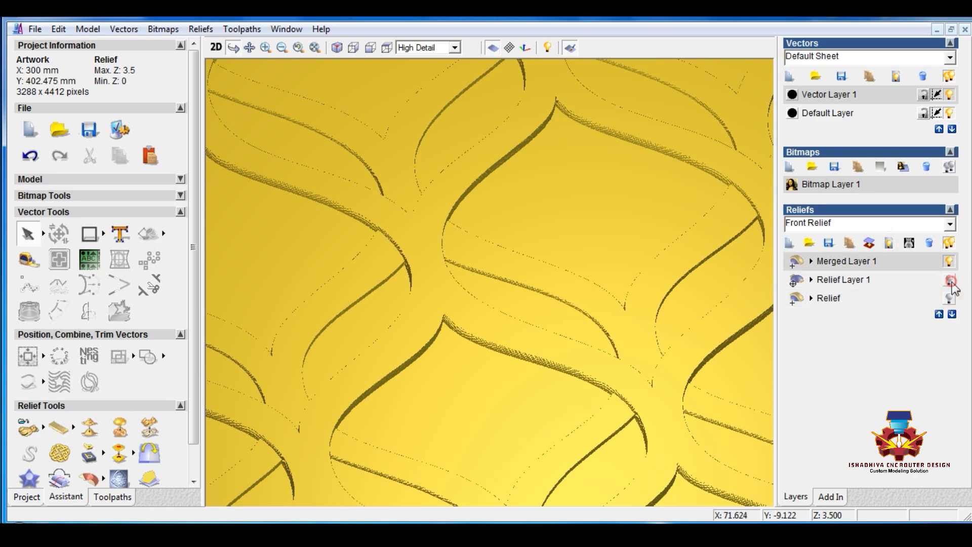
left_click(949, 280)
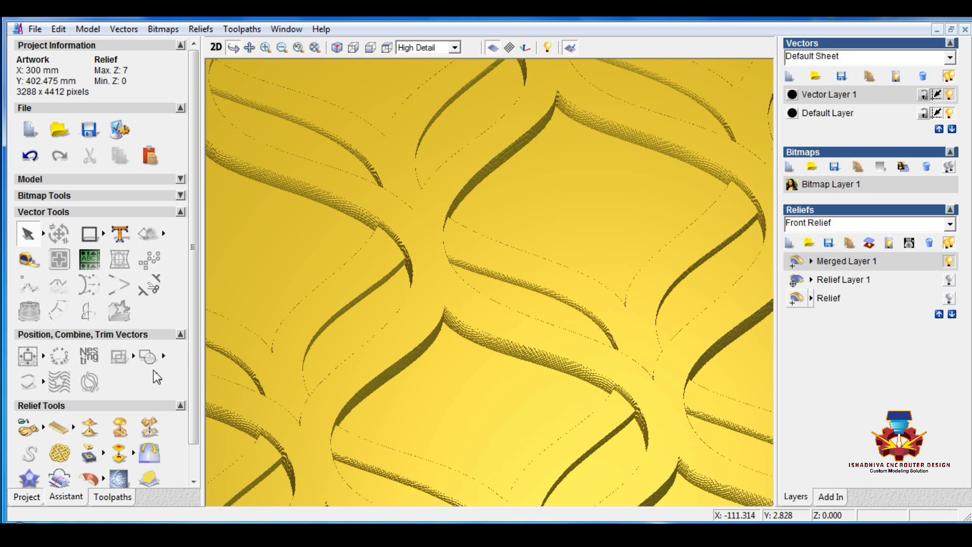
Smooth the whole merged relief layer with 18 smoothing passes
left_click(90, 429)
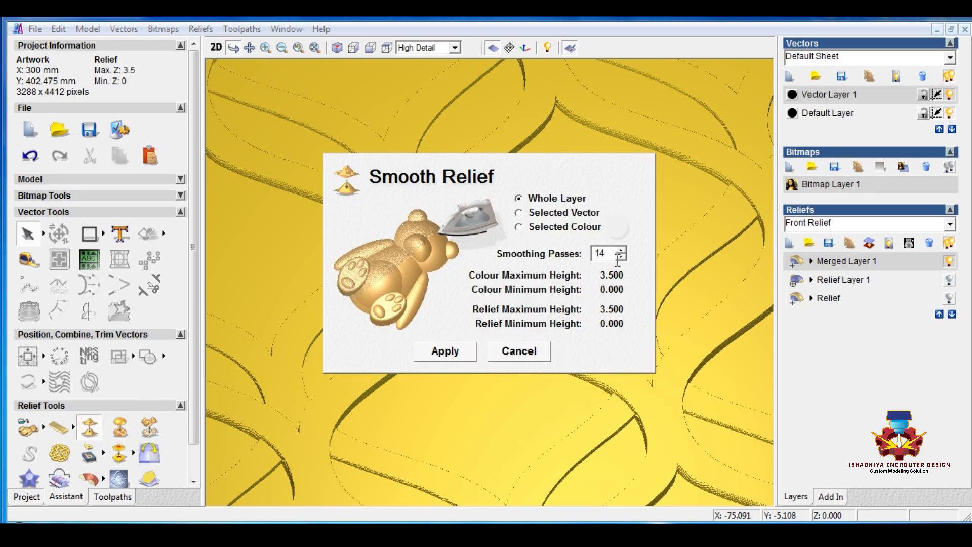
scroll(560, 294, "up", 4)
left_click(444, 351)
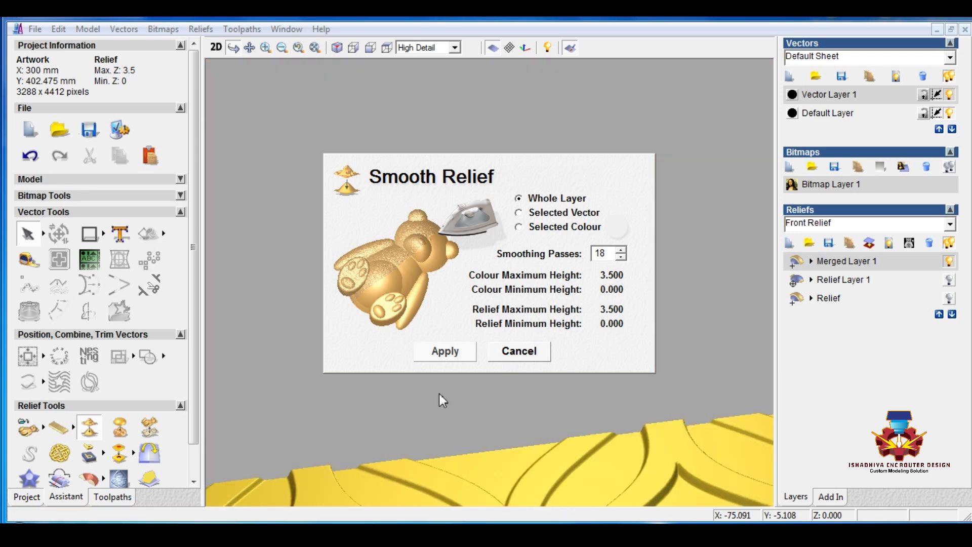
left_click(522, 355)
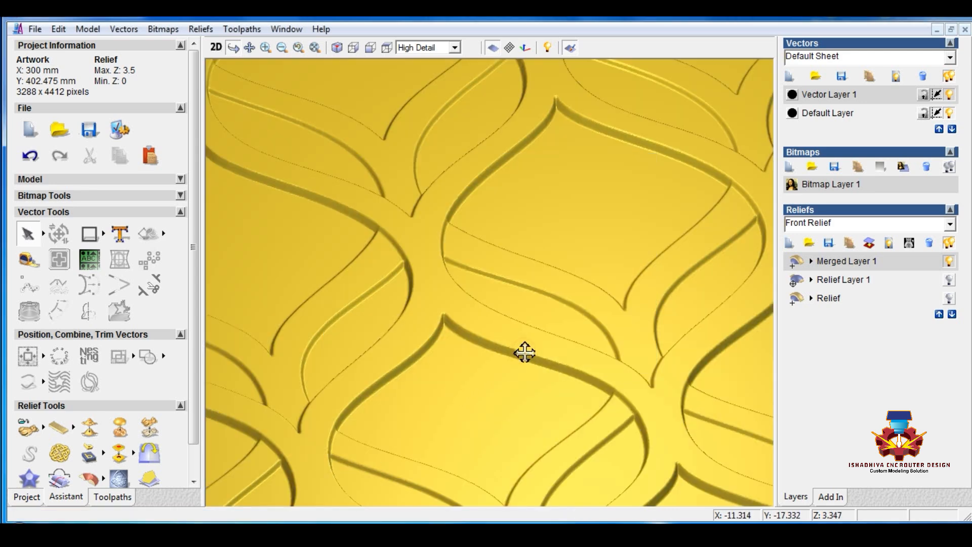
Inspect the smoothed lattice edges and the full panel in 3D, and save the model
scroll(527, 353, "up", 3)
scroll(529, 353, "down", 2)
left_click_drag(533, 351, 564, 303)
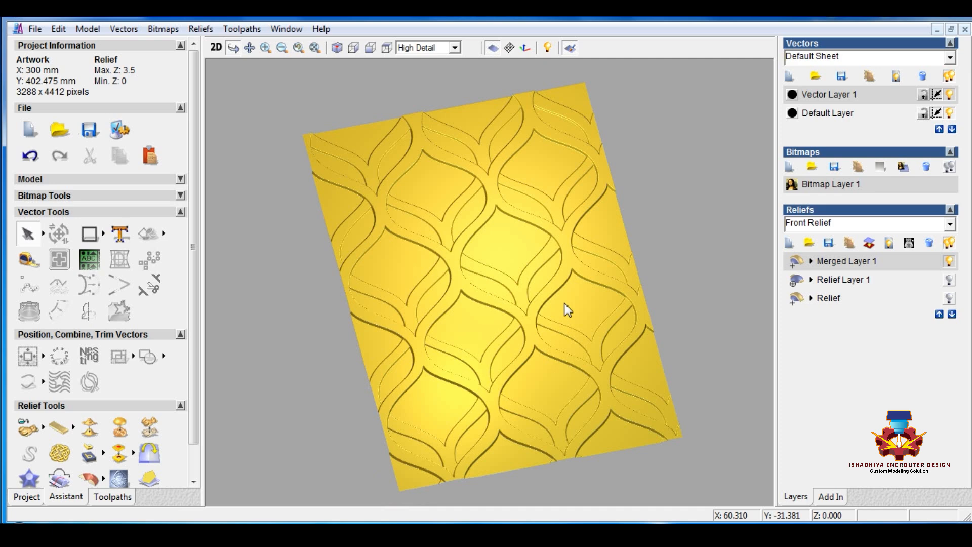
left_click(89, 130)
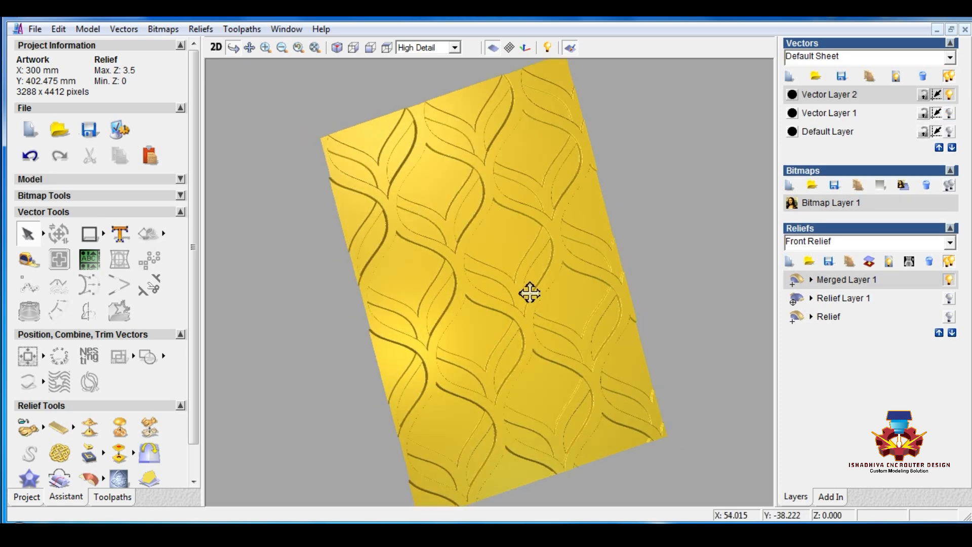
Create a new relief layer and set up a whole-layer texture taken from a file, with width and height unlinked
left_click_drag(498, 243, 575, 269)
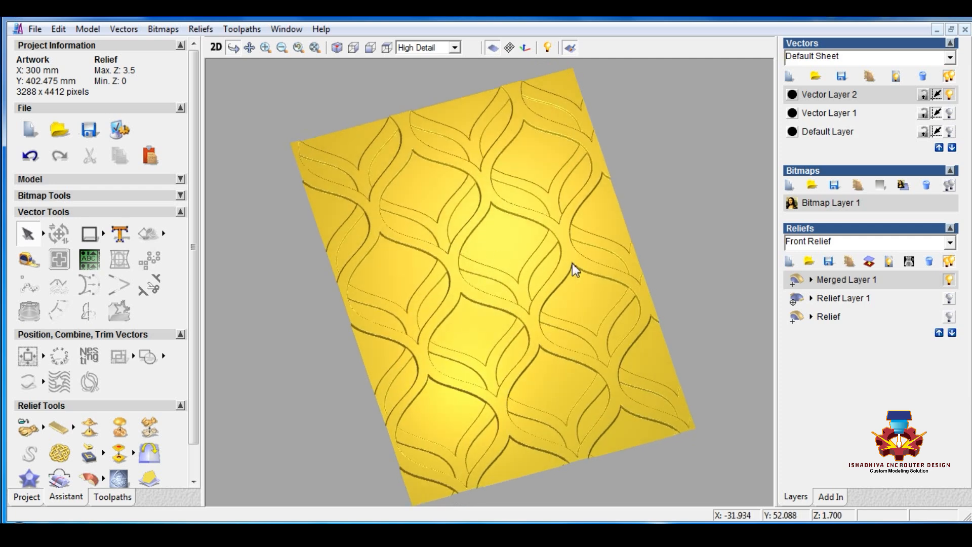
left_click(788, 262)
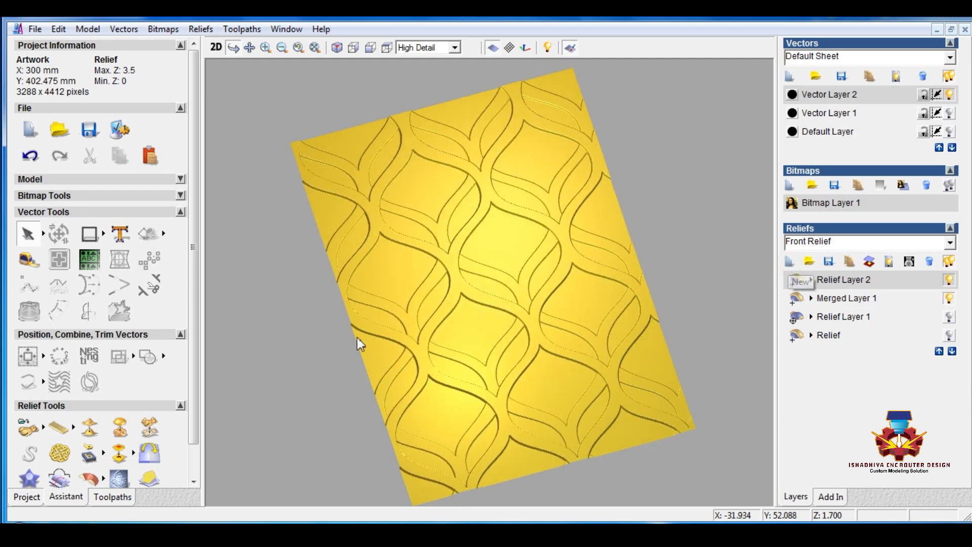
left_click(120, 428)
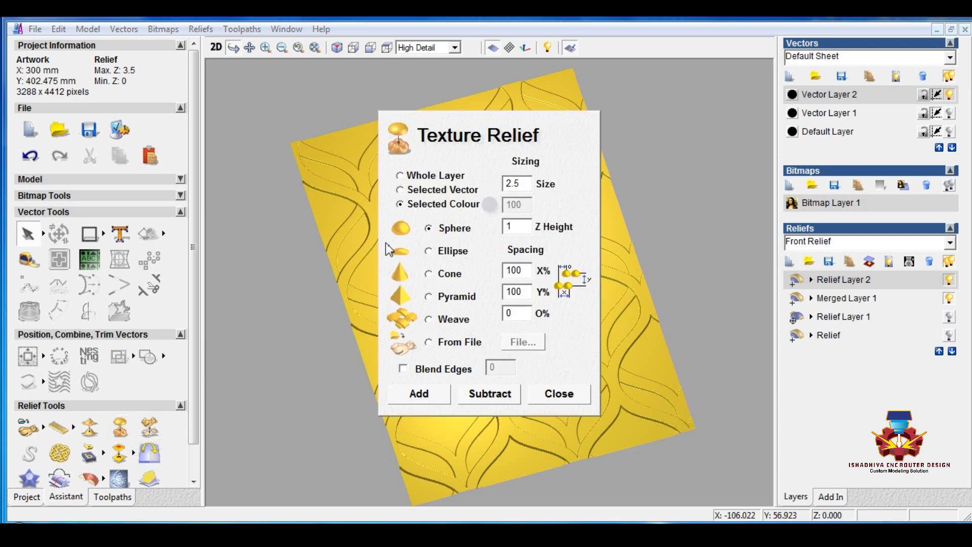
left_click(400, 175)
left_click(439, 341)
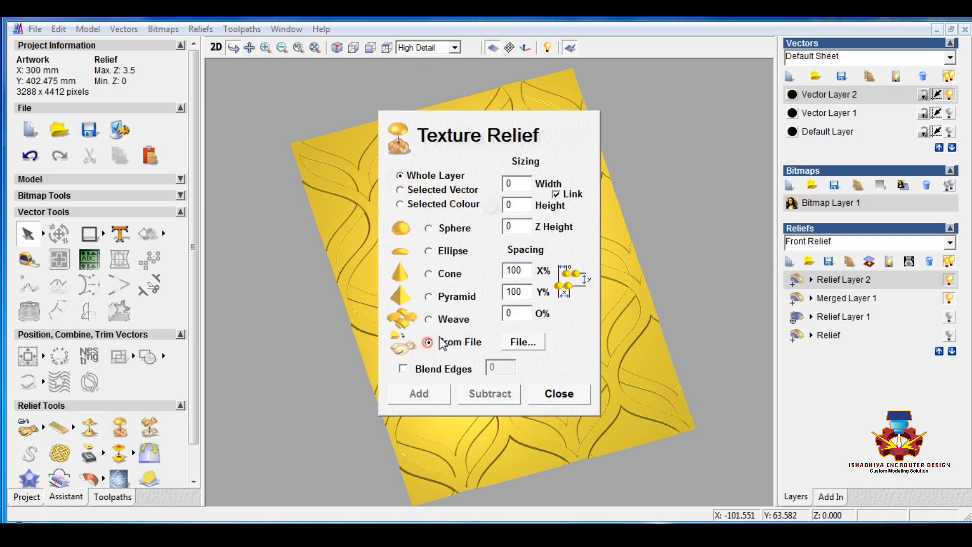
left_click(555, 194)
Load the JPG image AA from the Texcha folder as the texture source, listing all file types
left_click(521, 344)
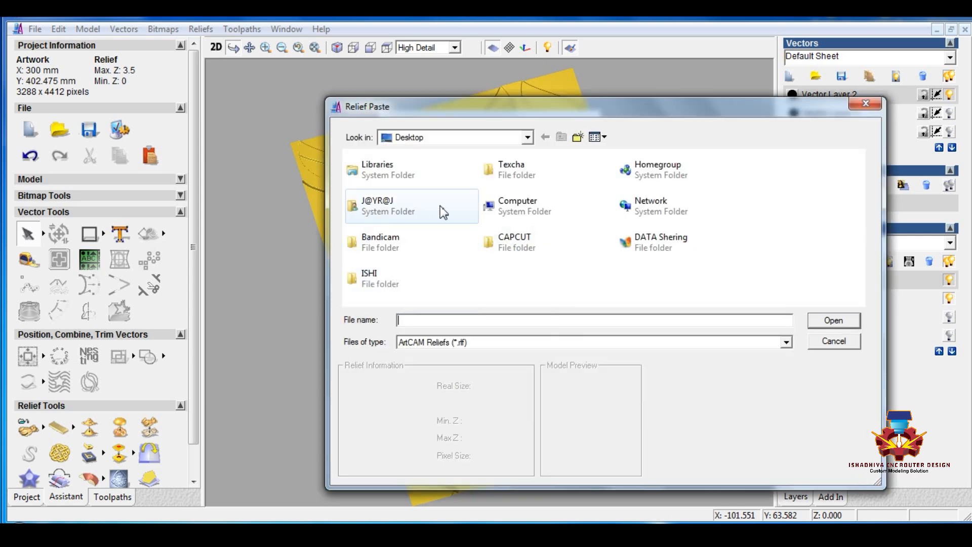
double_click(508, 170)
left_click(462, 345)
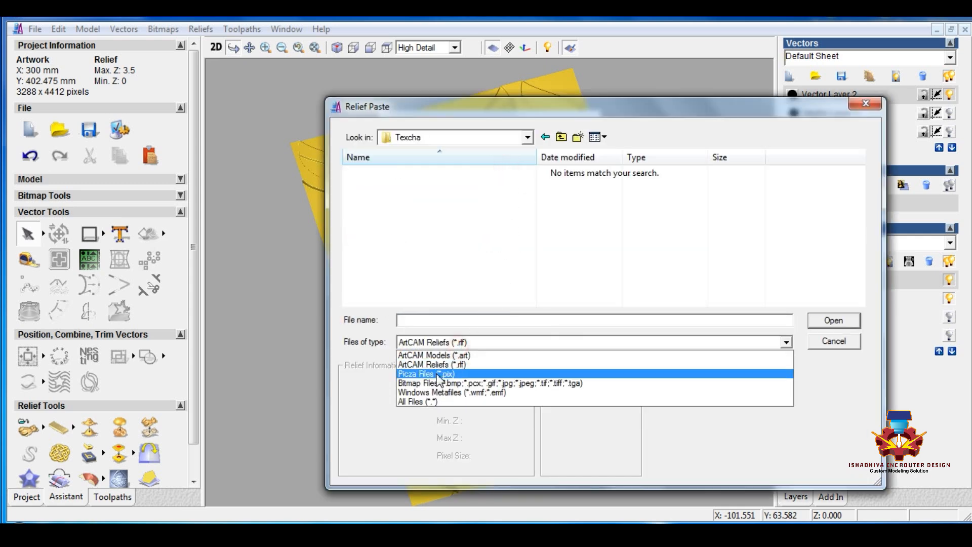
left_click(424, 400)
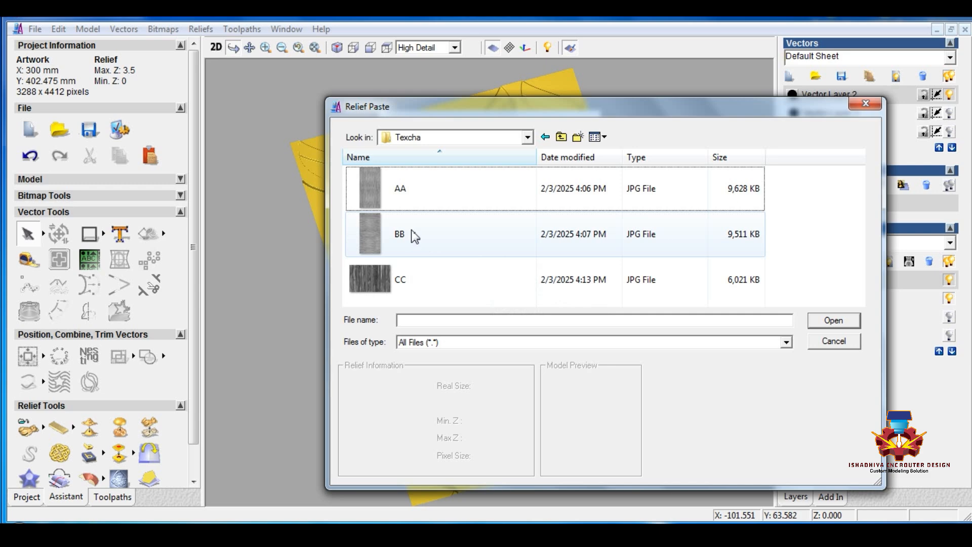
left_click(378, 190)
left_click(830, 322)
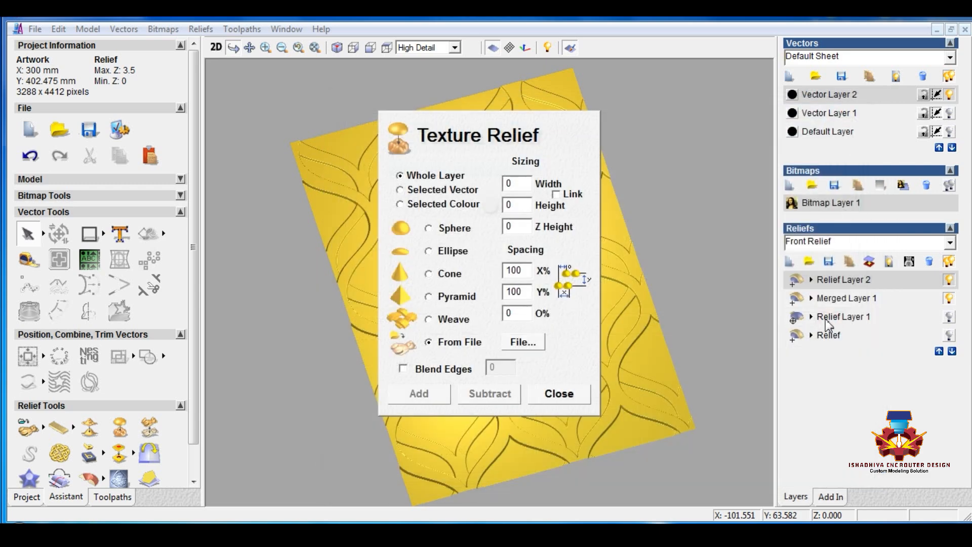
Add the wood-grain texture to Relief Layer 2 with a Z height of 0.7
double_click(509, 228)
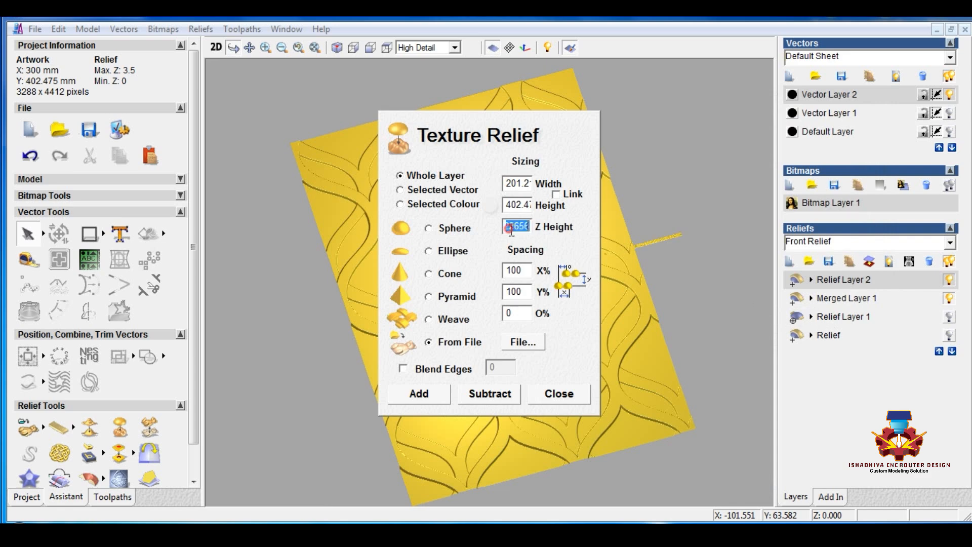
type("0.7")
left_click(426, 398)
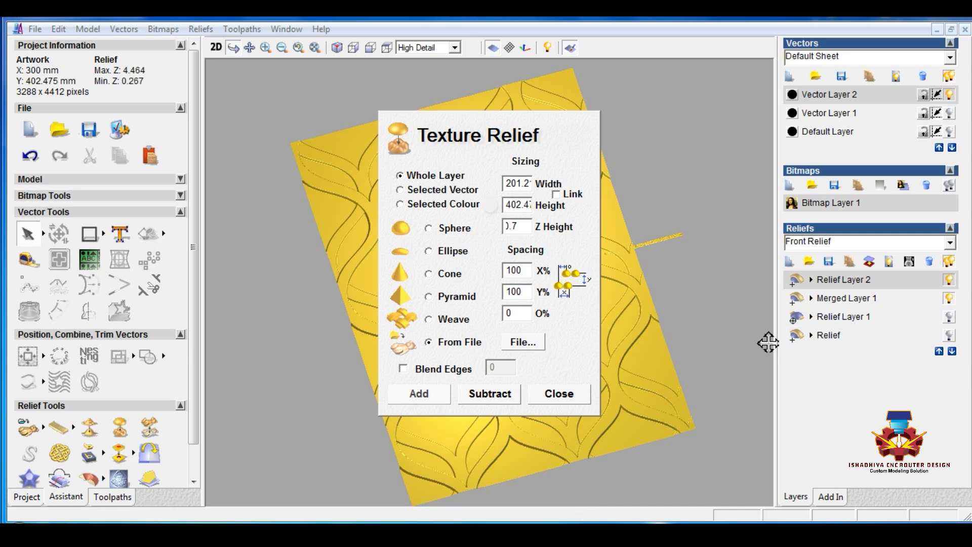
left_click(557, 395)
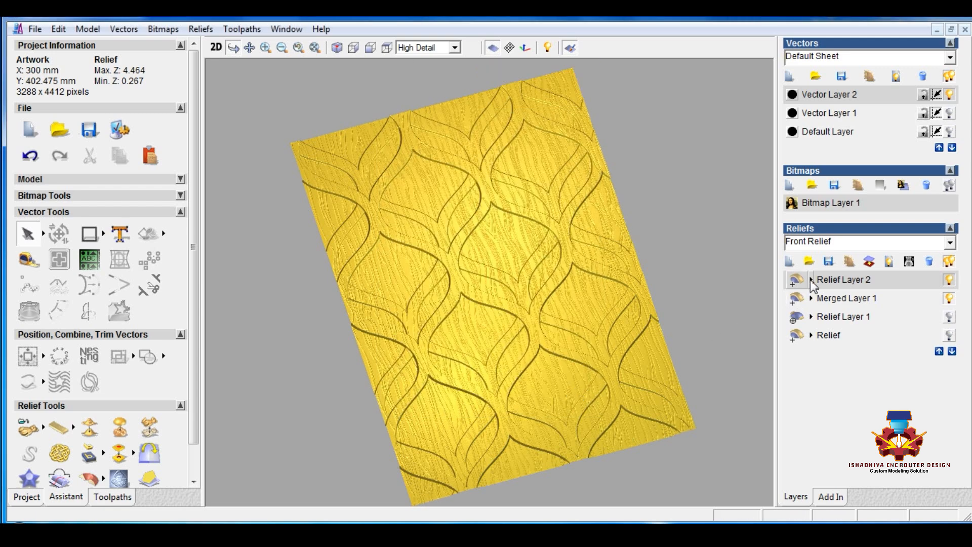
Set Relief Layer 2 to merge high with the lattice relief and inspect the textured background in 3D
mouse_move(812, 283)
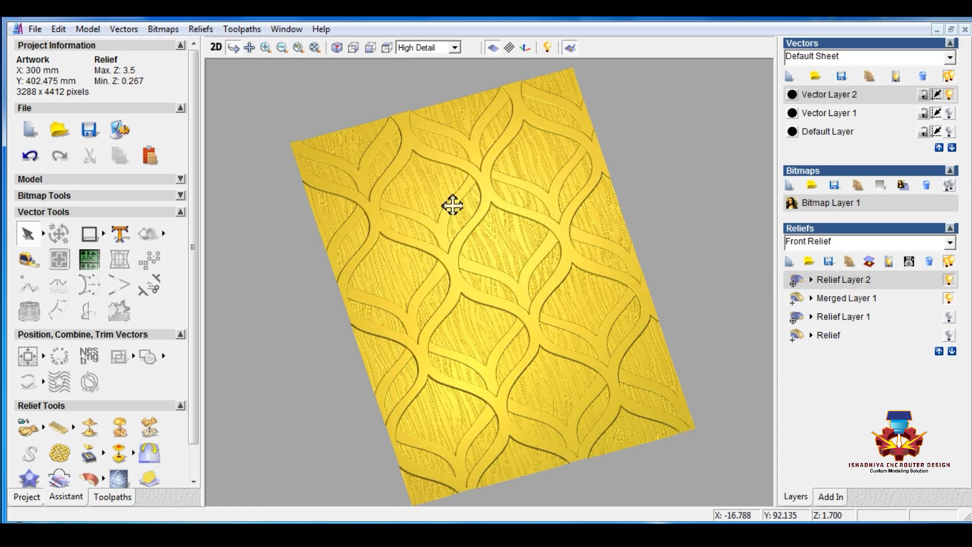
left_click_drag(451, 204, 464, 183)
scroll(495, 282, "up", 4)
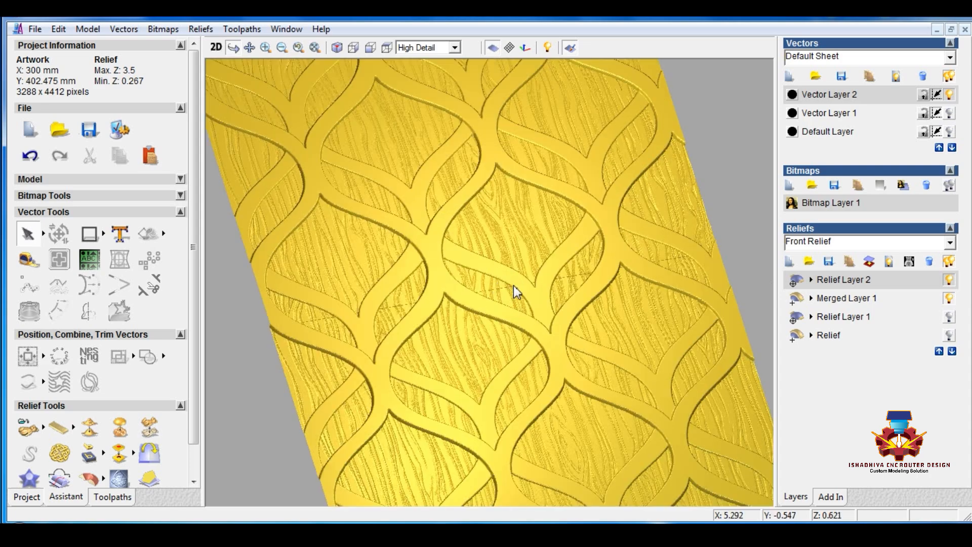
left_click_drag(514, 290, 469, 292)
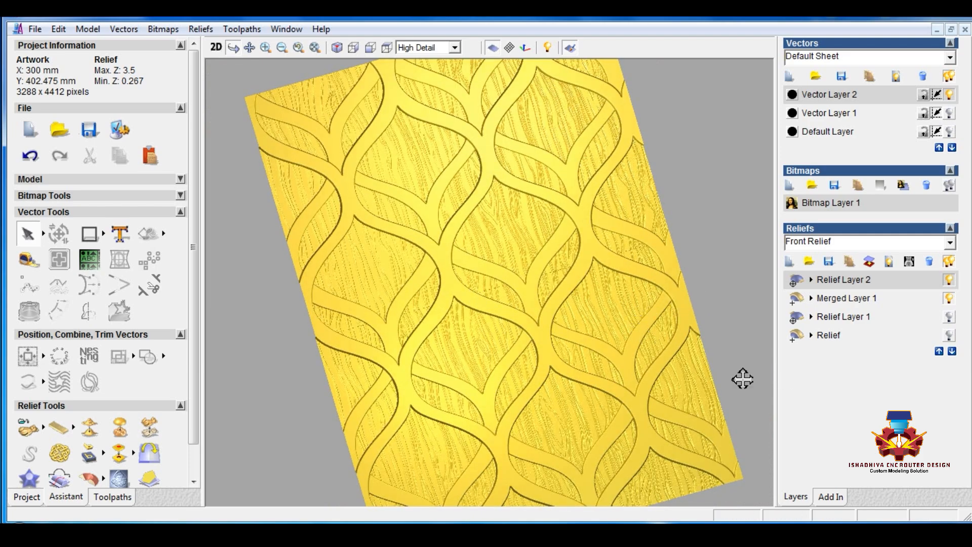
Scale the height of the whole wood-grain texture layer, Relief Layer 2, to 0.7 mm
left_click(150, 428)
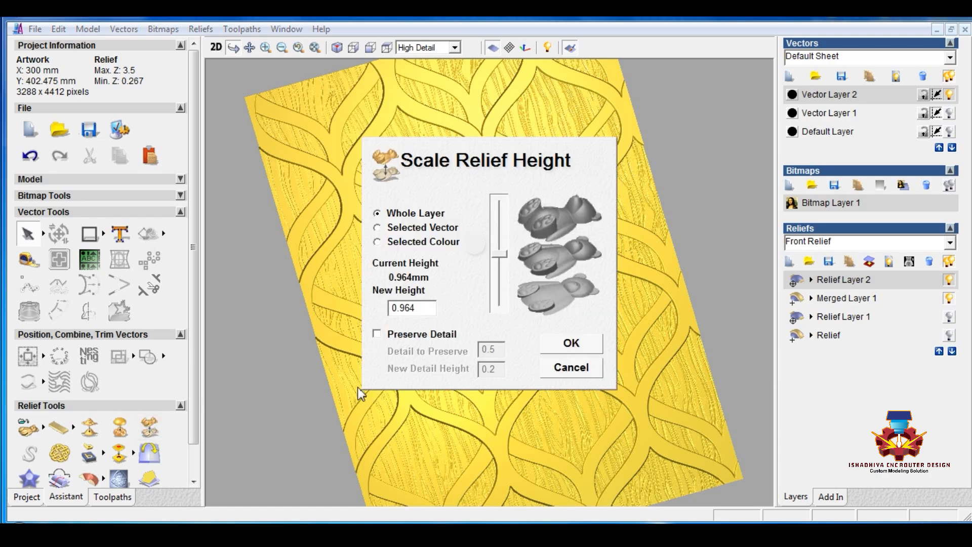
double_click(421, 307)
type("4")
key("Return")
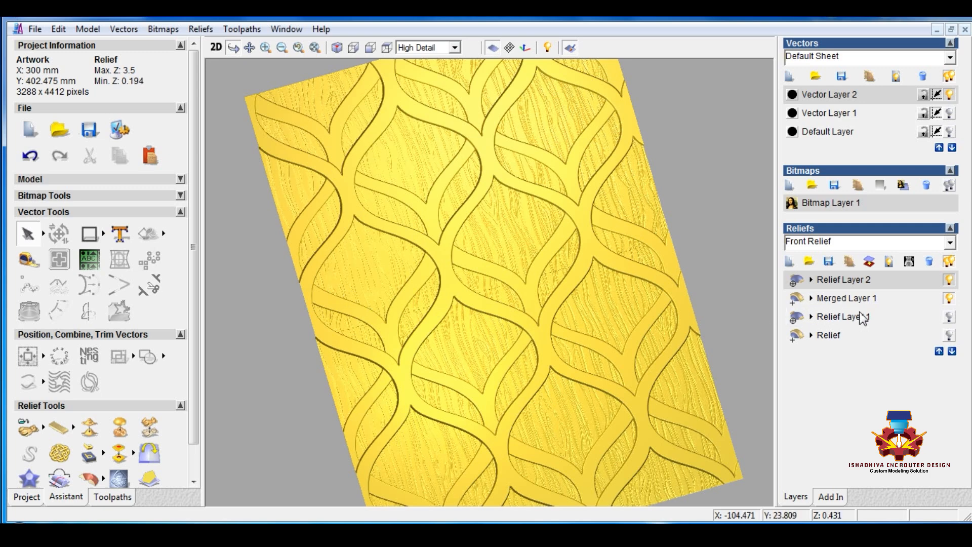
Scale the whole wood-grain texture layer to a height of 1 mm and merge the visible relief layers into a new layer
left_click(150, 427)
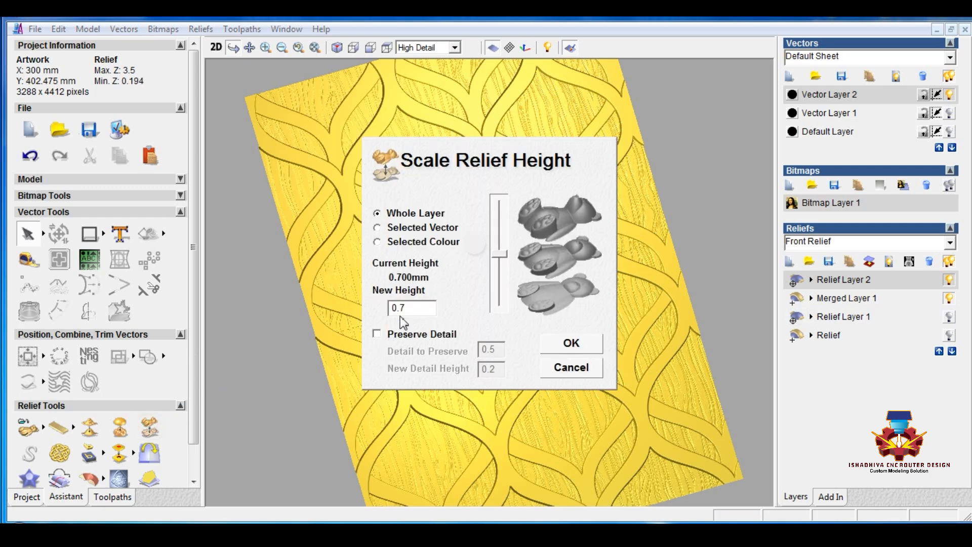
left_click_drag(408, 309, 345, 312)
type("1")
key("Return")
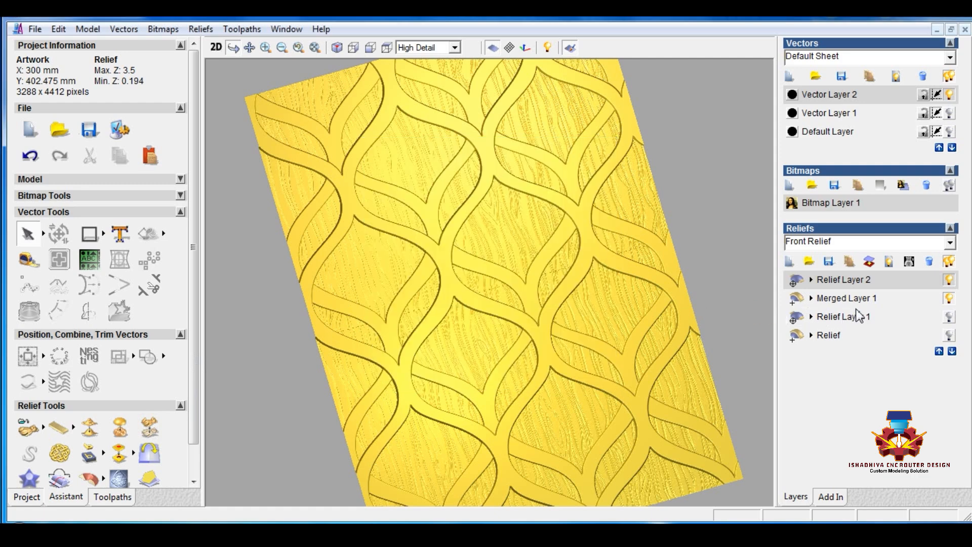
left_click(891, 265)
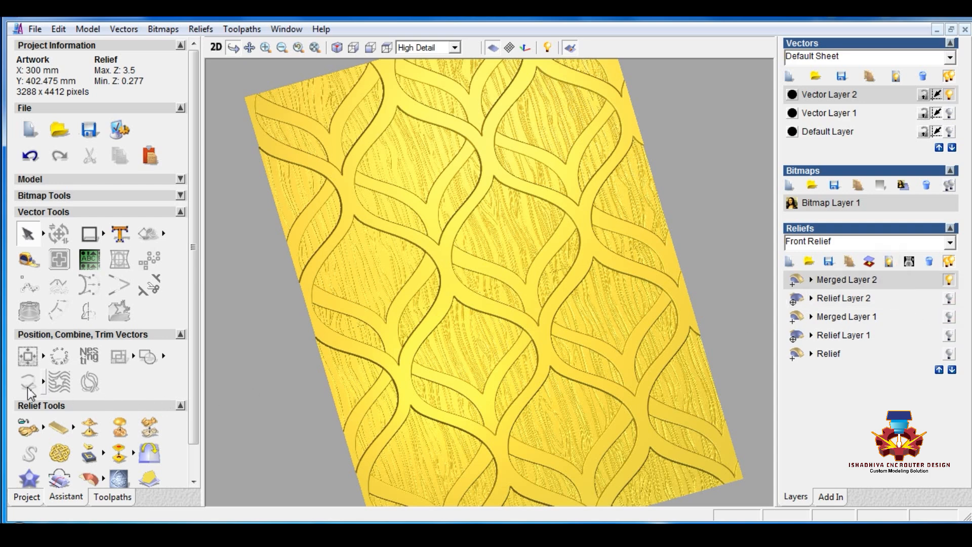
Smooth the whole merged lattice and wood-grain relief layer with 2 smoothing passes
left_click(91, 430)
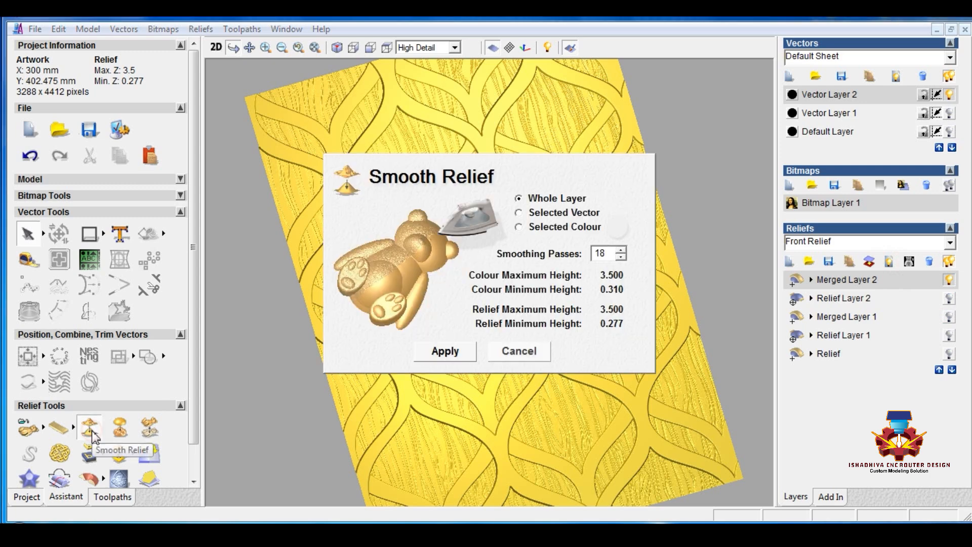
double_click(603, 254)
key("BackSpace")
type("2")
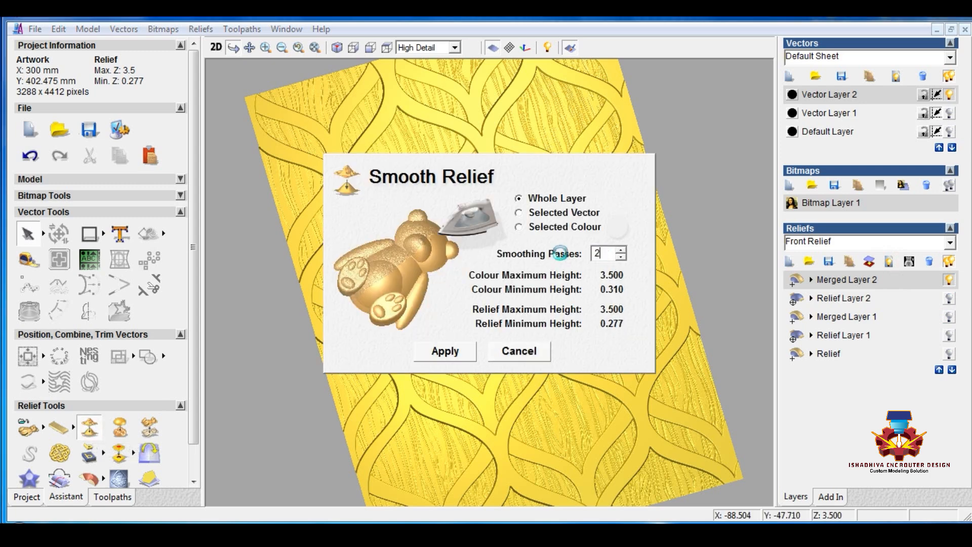
left_click(514, 352)
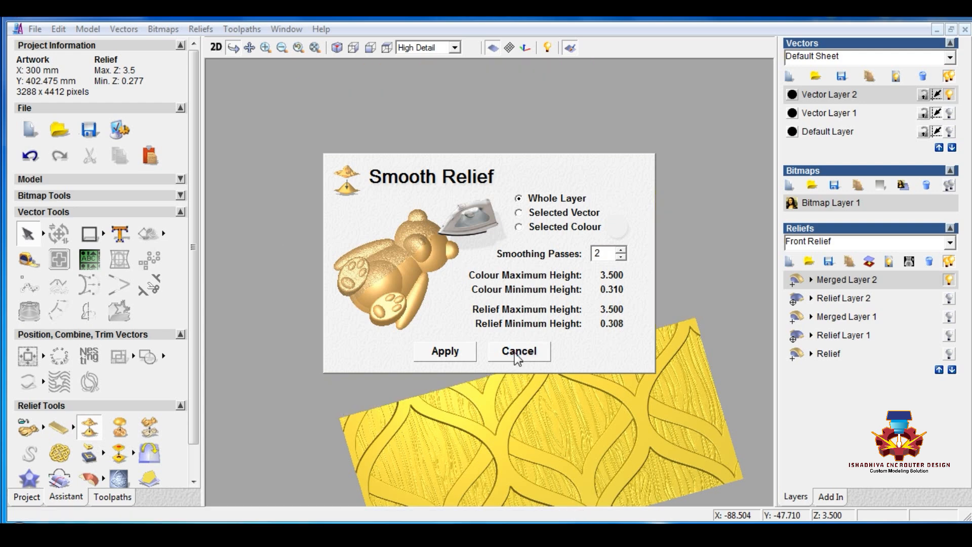
left_click(516, 355)
left_click_drag(503, 329, 536, 335)
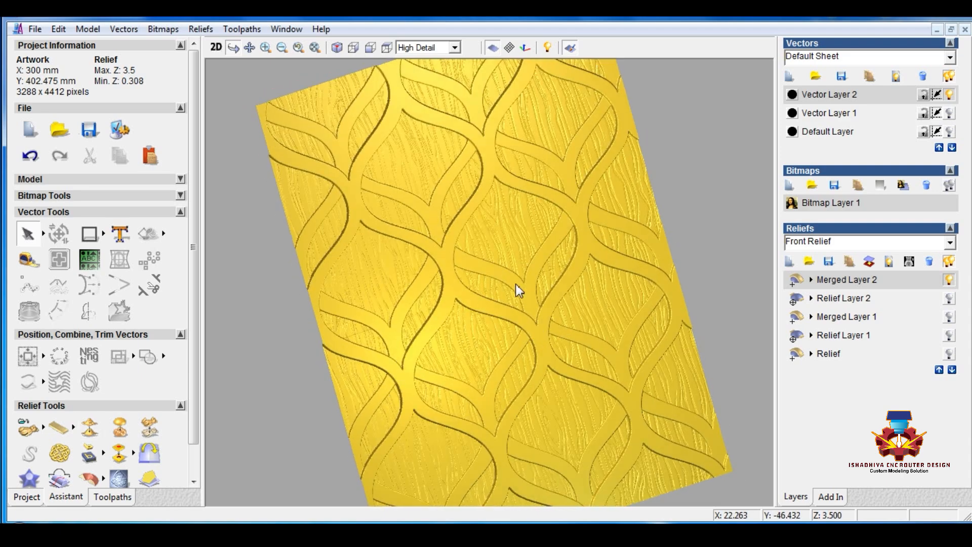
scroll(482, 319, "up", 2)
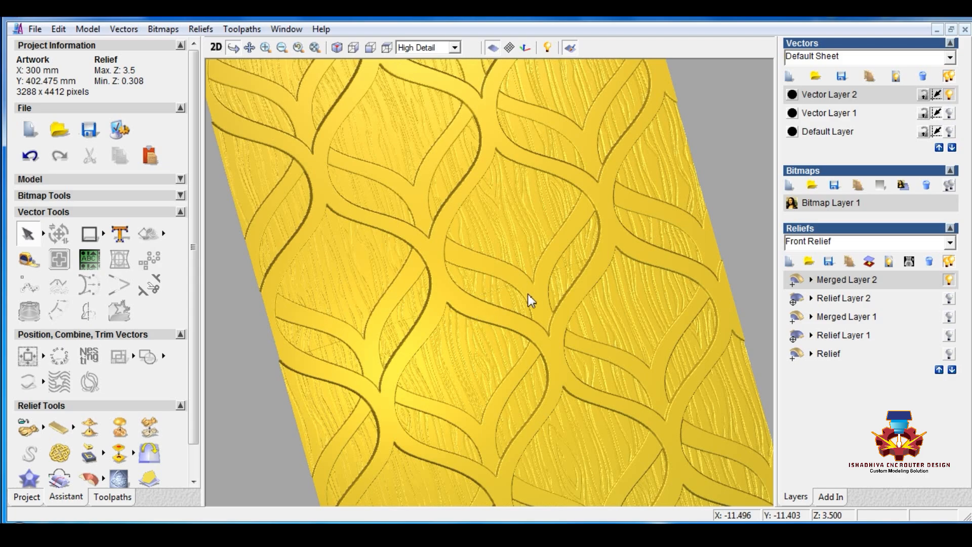
mouse_move(530, 300)
left_mouse_down()
mouse_move(510, 317)
mouse_move(482, 310)
mouse_move(419, 271)
mouse_move(466, 365)
mouse_move(495, 365)
mouse_move(491, 332)
mouse_move(523, 353)
mouse_move(486, 382)
mouse_move(536, 356)
mouse_move(486, 320)
mouse_move(595, 340)
mouse_move(583, 378)
left_mouse_up()
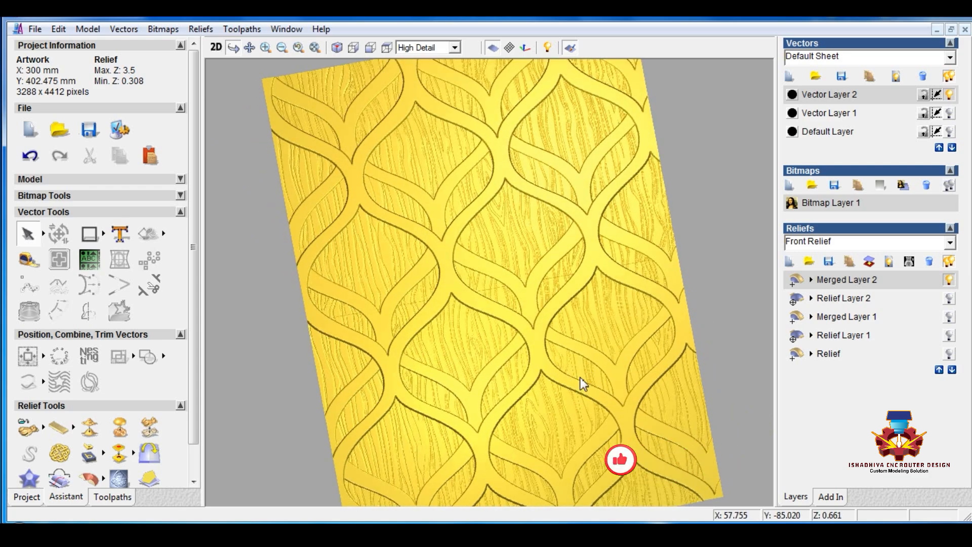